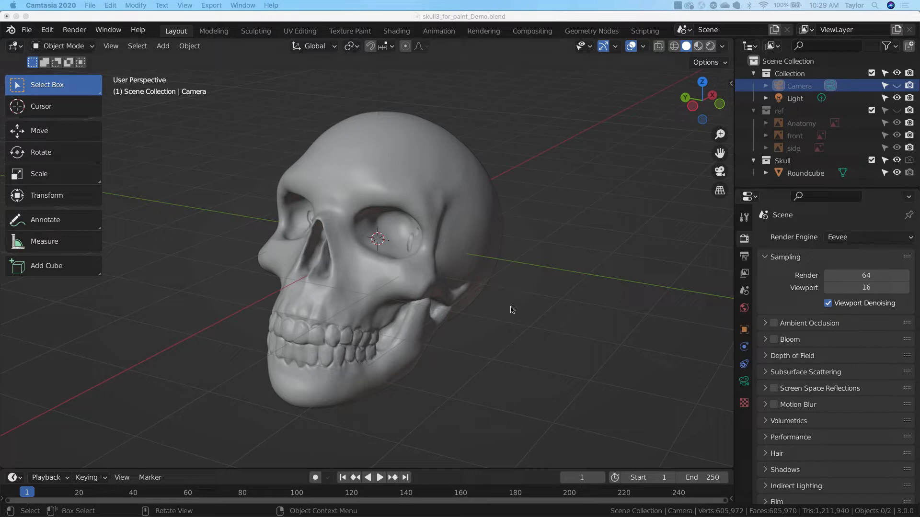
# Examine the skull's mesh density in wireframe display and its surface detail in solid shading
pyautogui.moveTo(522, 312)
pyautogui.mouseDown(button='middle')
pyautogui.moveTo(464, 292)
pyautogui.moveTo(507, 320)
pyautogui.mouseUp(button='middle')
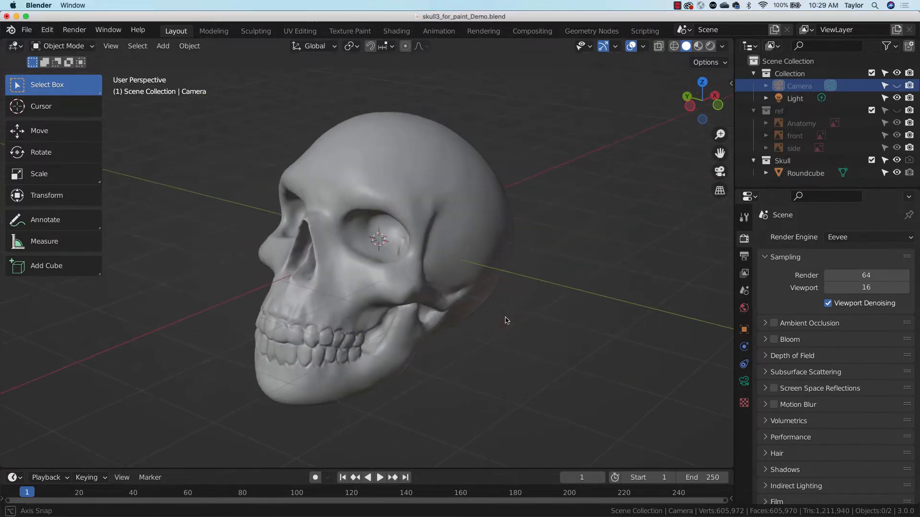
pyautogui.click(678, 47)
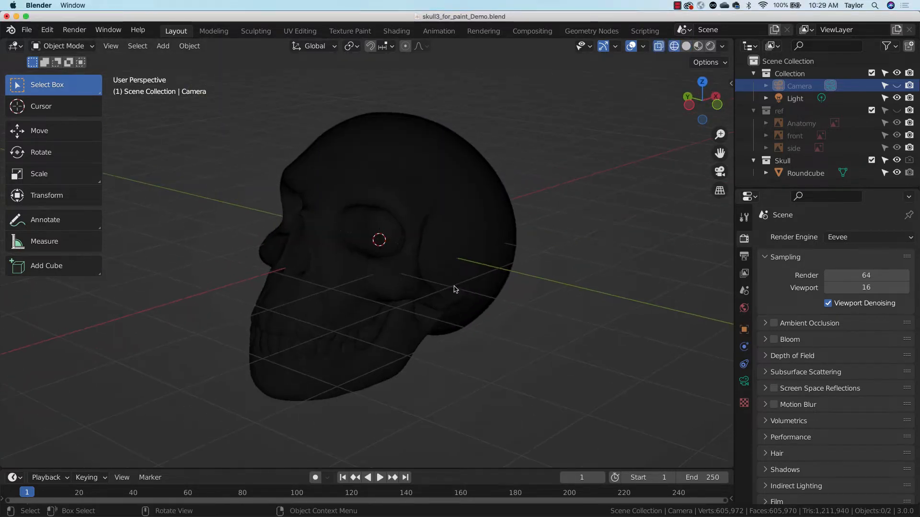
pyautogui.moveTo(719, 135); pyautogui.dragTo(718, 58)
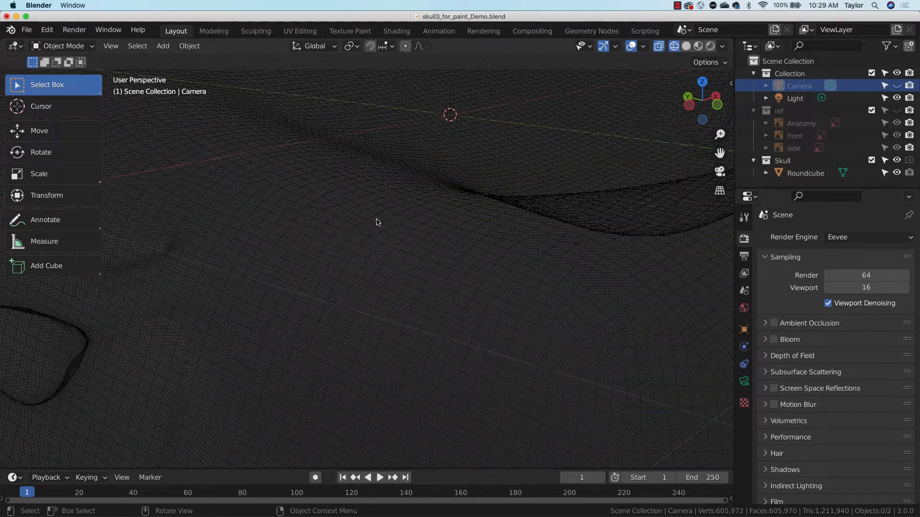
pyautogui.moveTo(719, 134); pyautogui.dragTo(694, 386)
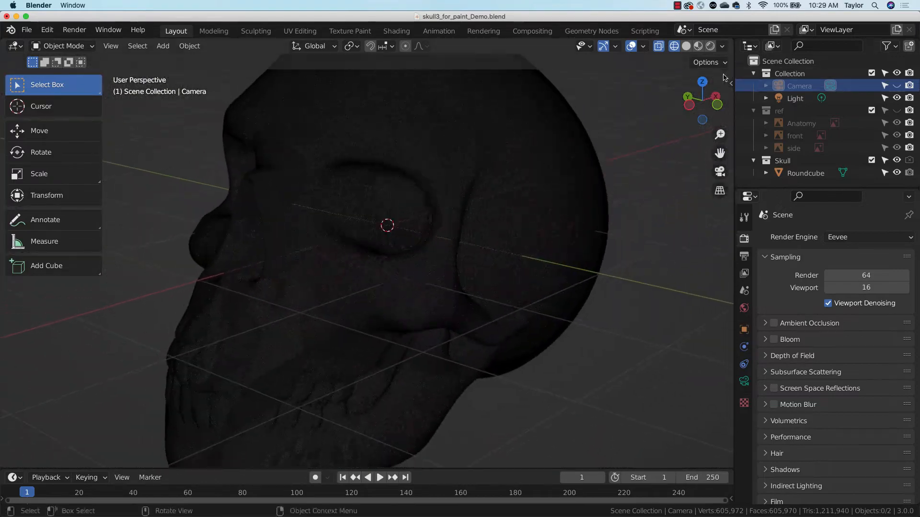
pyautogui.click(685, 46)
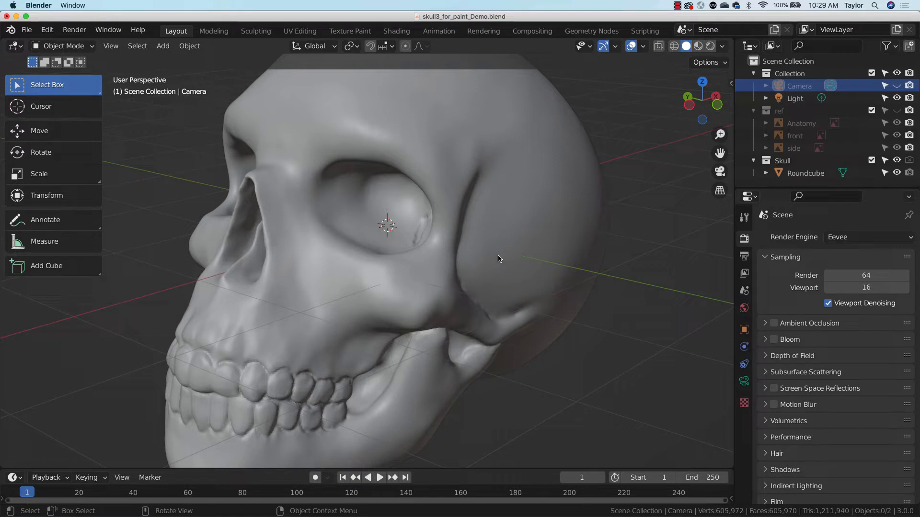
pyautogui.moveTo(498, 259); pyautogui.dragTo(472, 292, button='middle')
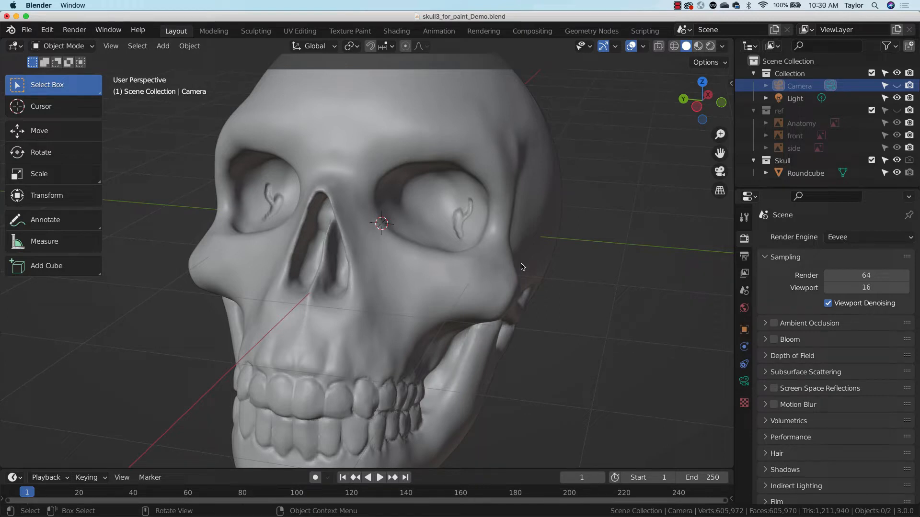
pyautogui.scroll(10, 522, 264)
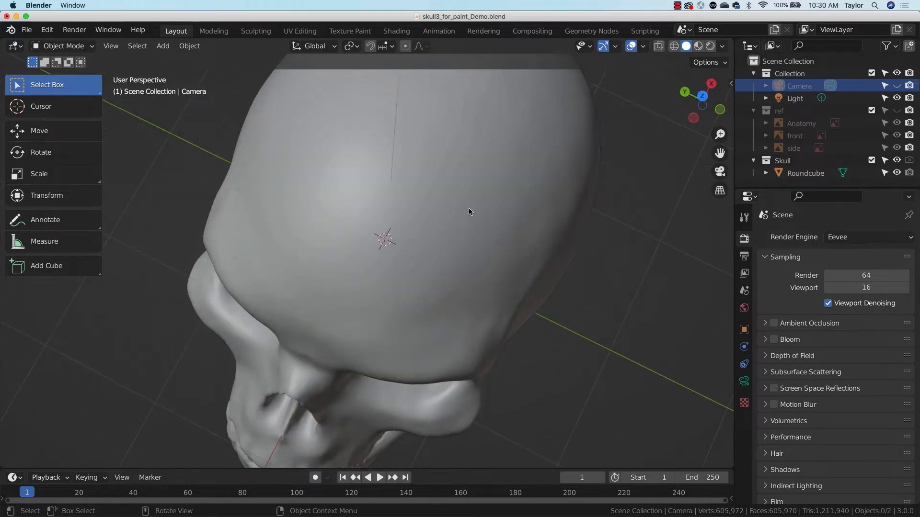
pyautogui.scroll(-10, 515, 204)
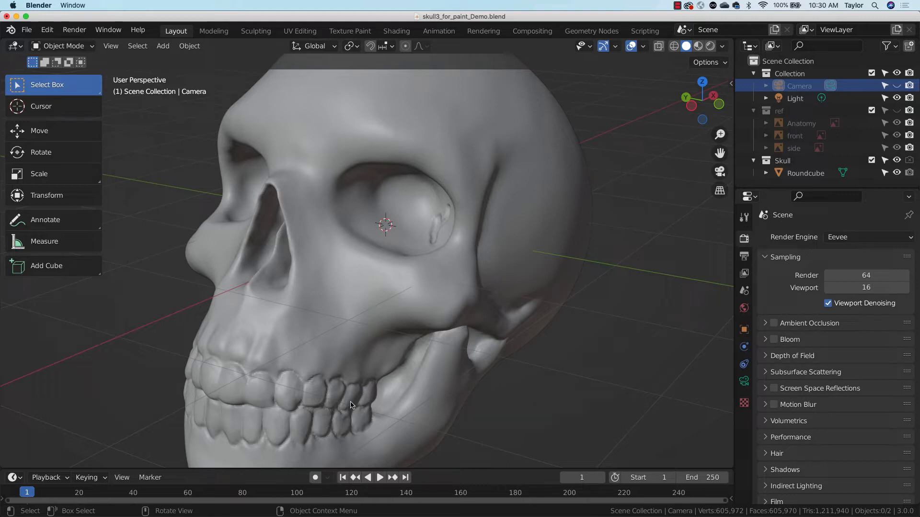
pyautogui.moveTo(511, 365)
pyautogui.mouseDown(button='middle')
pyautogui.moveTo(493, 353)
pyautogui.moveTo(511, 375)
pyautogui.mouseUp(button='middle')
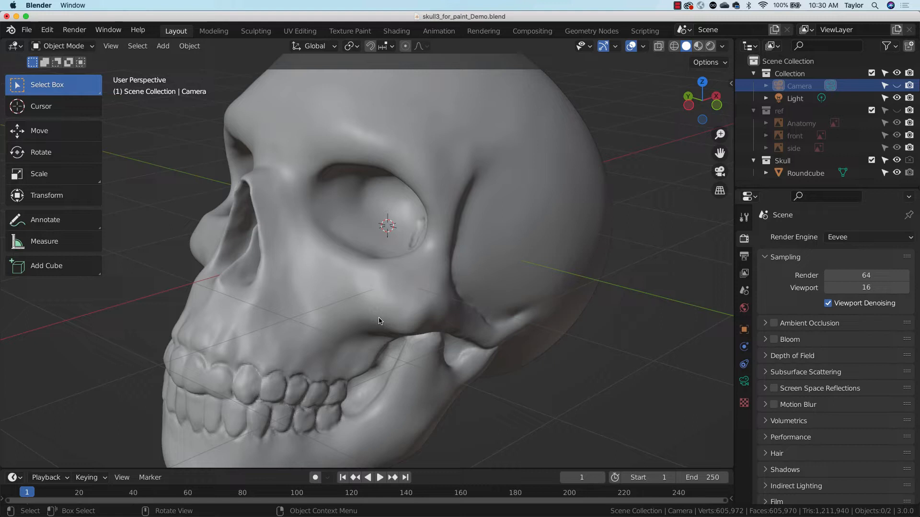
# Select the skull mesh and turn on the Statistics overlay in the viewport
pyautogui.click(567, 200)
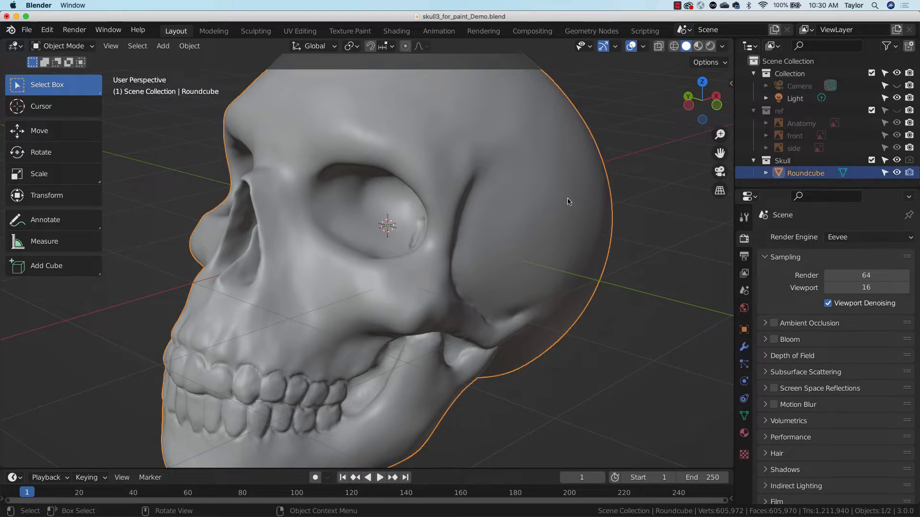
pyautogui.click(642, 46)
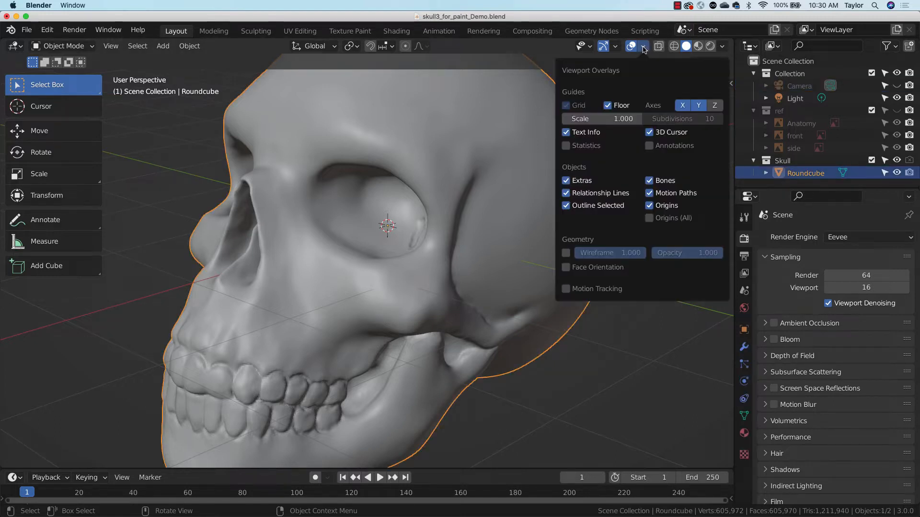
pyautogui.click(567, 145)
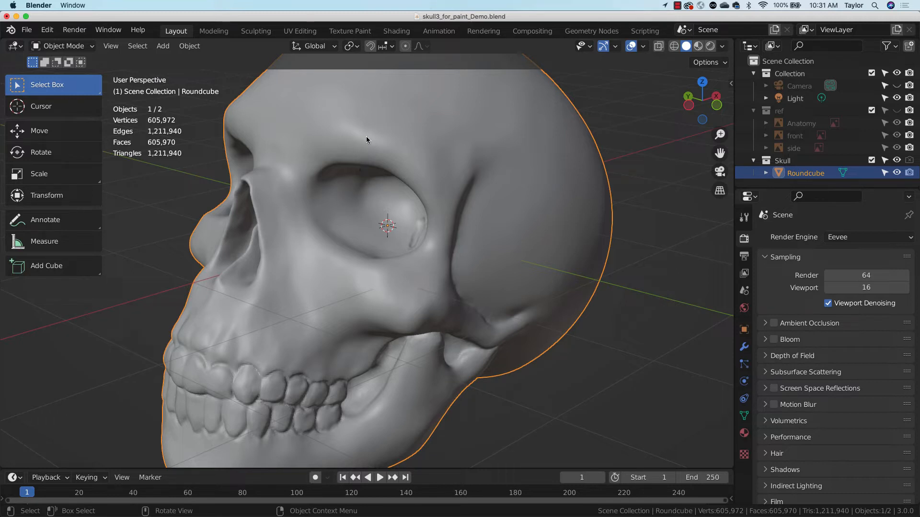
# Add a Decimate modifier to the skull and set its Collapse ratio to 0.7
pyautogui.moveTo(419, 293); pyautogui.dragTo(462, 260, button='middle')
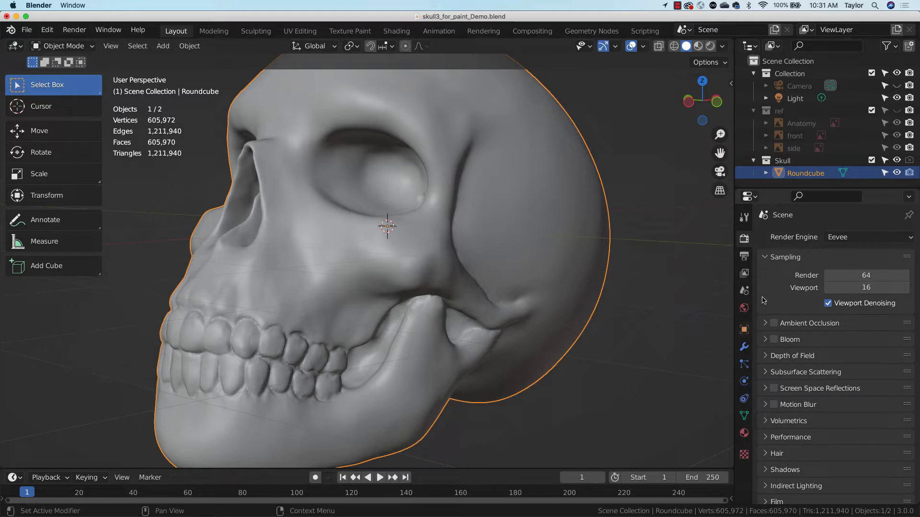
pyautogui.click(744, 347)
pyautogui.click(816, 238)
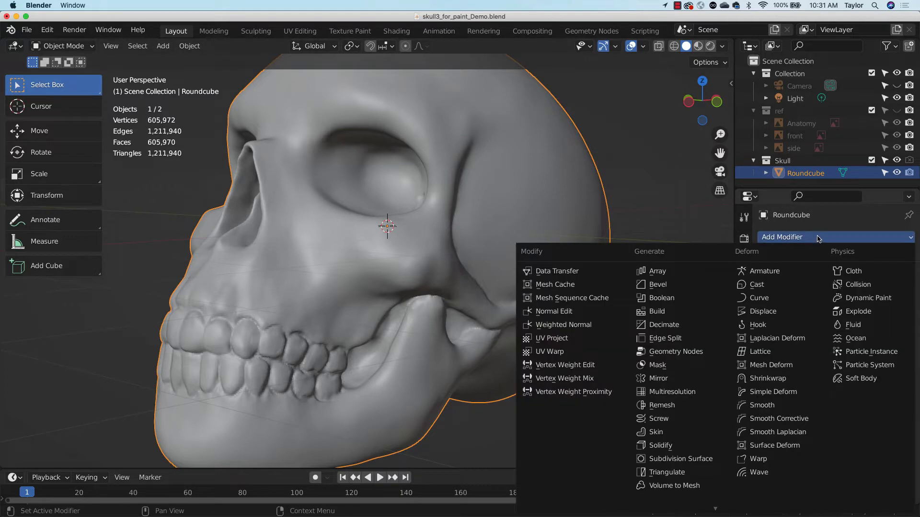
pyautogui.click(669, 325)
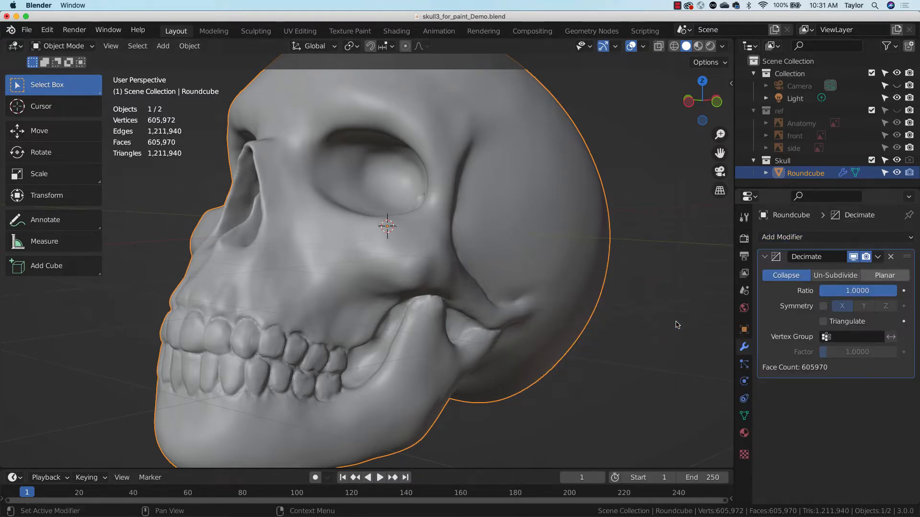
pyautogui.click(874, 292)
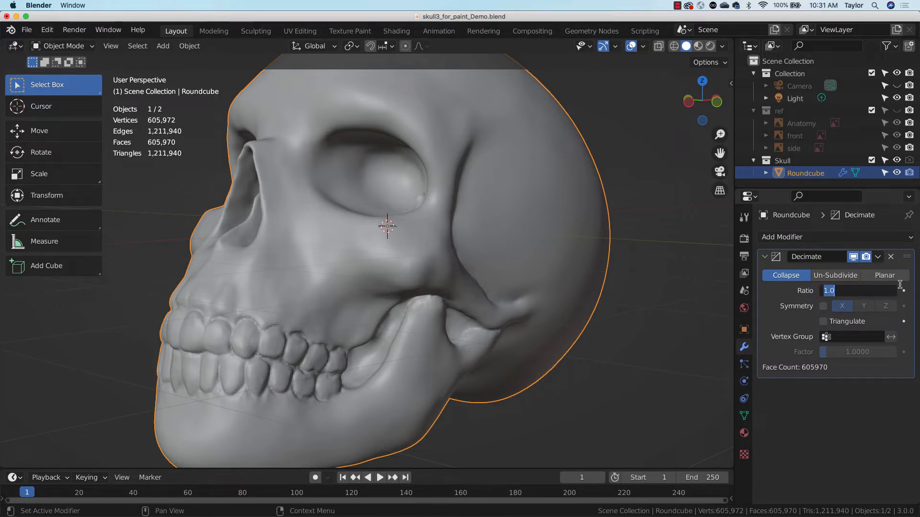
pyautogui.write('.7')
pyautogui.press('Return')
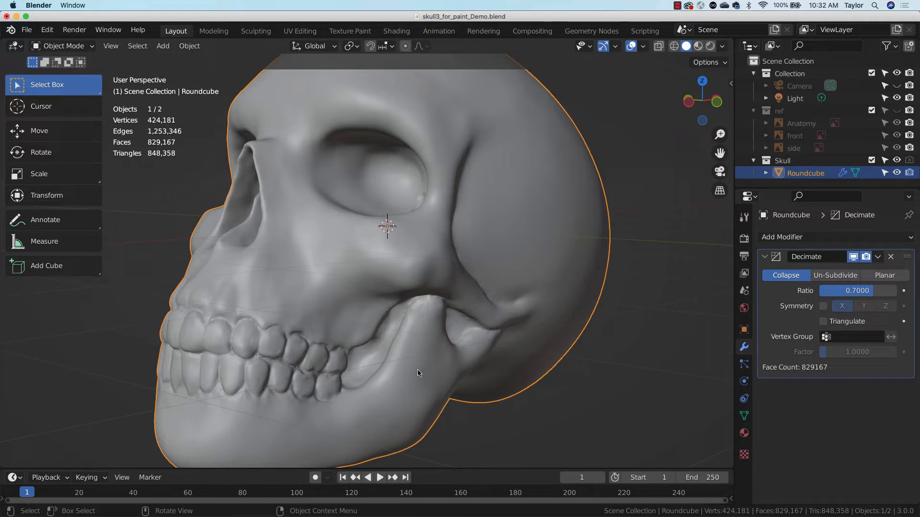
# Apply the Decimate modifier to the skull mesh
pyautogui.moveTo(410, 294); pyautogui.dragTo(434, 305, button='middle')
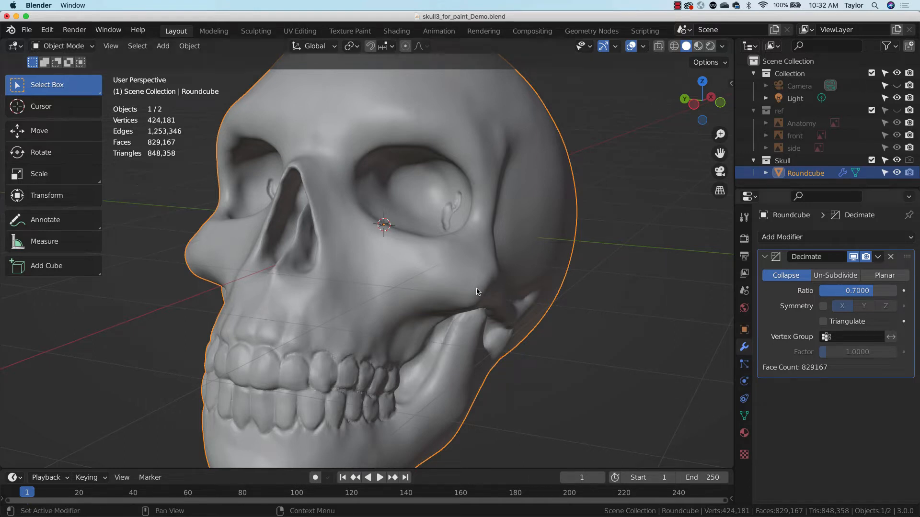
pyautogui.click(877, 257)
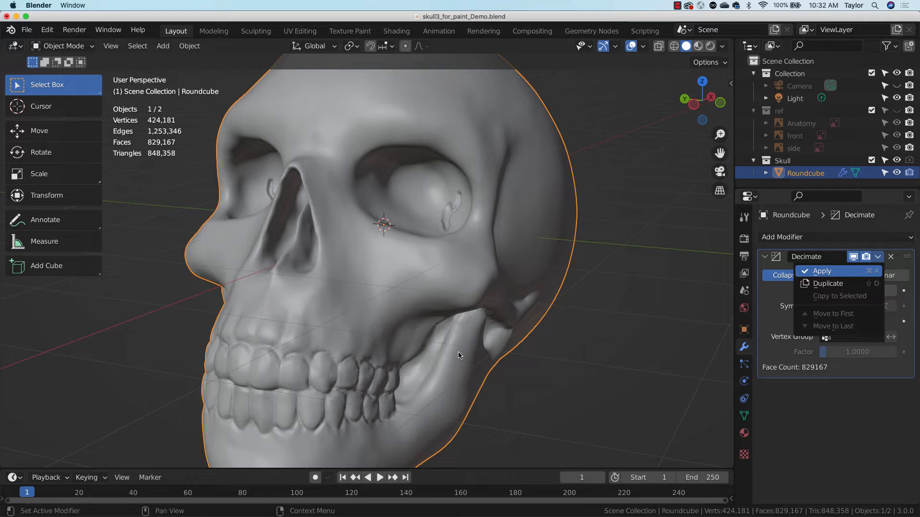
pyautogui.press('Return')
pyautogui.moveTo(507, 344); pyautogui.dragTo(506, 354, button='middle')
# Preview the skull in rendered viewport shading and set the render engine to Cycles
pyautogui.click(710, 46)
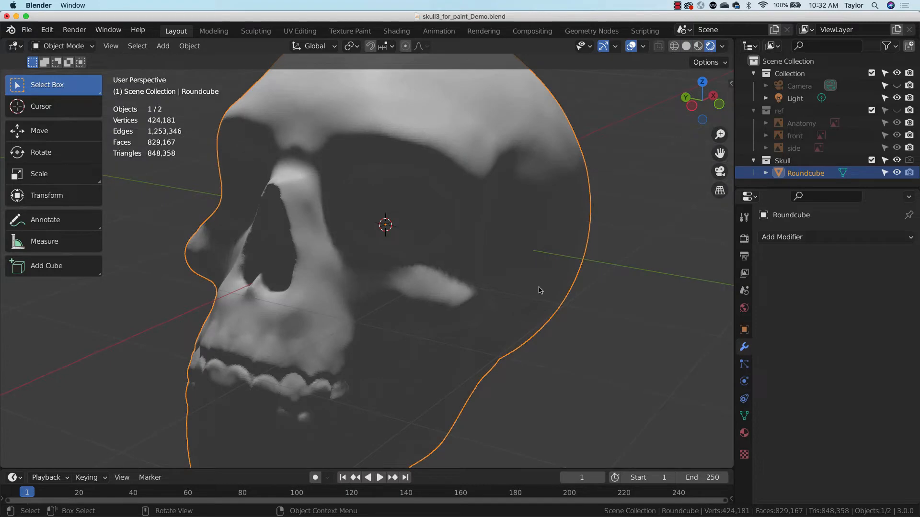
pyautogui.moveTo(540, 290); pyautogui.dragTo(518, 312, button='middle')
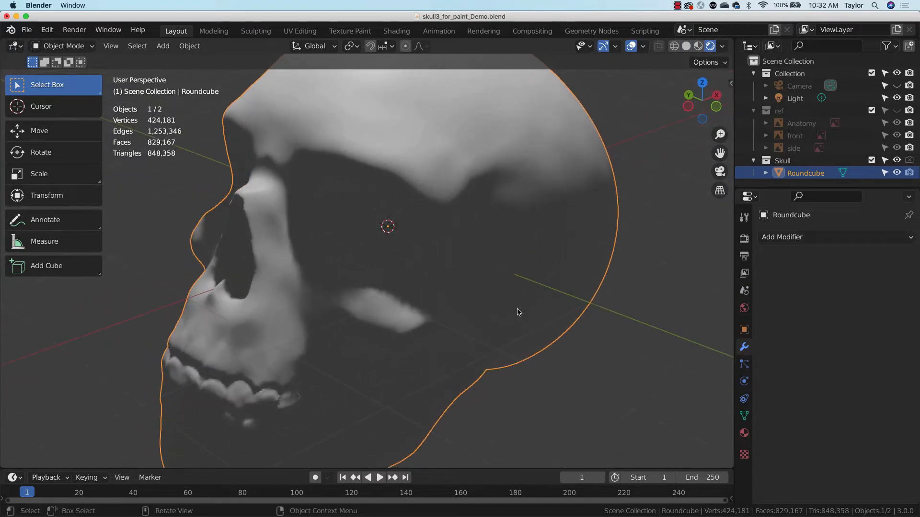
pyautogui.click(744, 239)
pyautogui.click(857, 237)
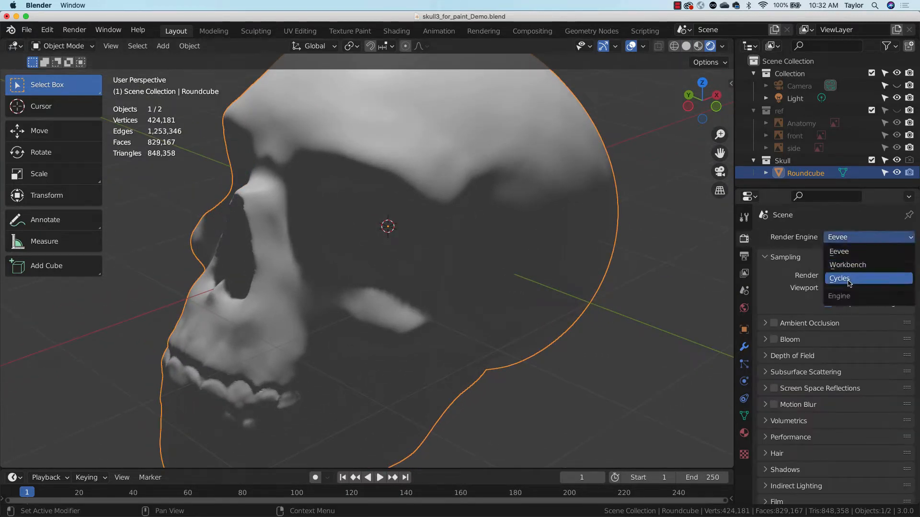
pyautogui.click(841, 279)
pyautogui.moveTo(720, 137); pyautogui.dragTo(716, 206)
pyautogui.moveTo(530, 264); pyautogui.dragTo(571, 266, button='middle')
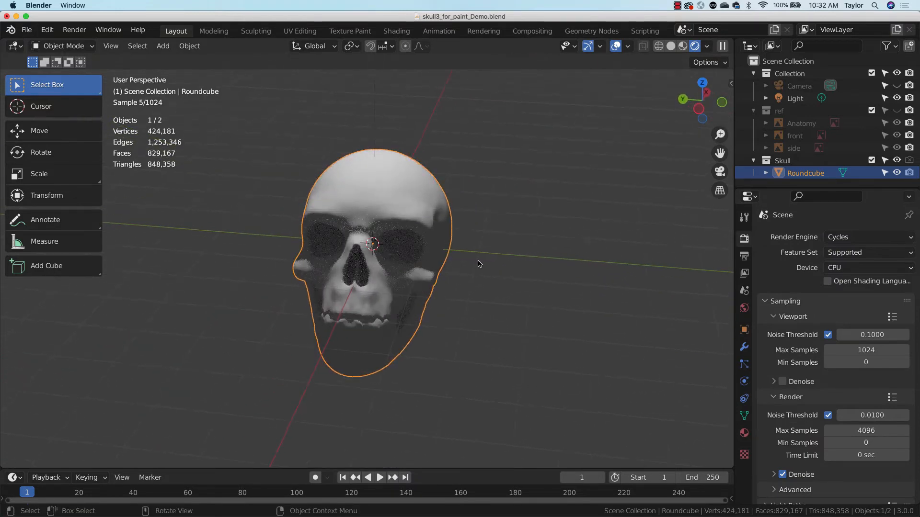
pyautogui.moveTo(478, 260); pyautogui.dragTo(446, 263, button='middle')
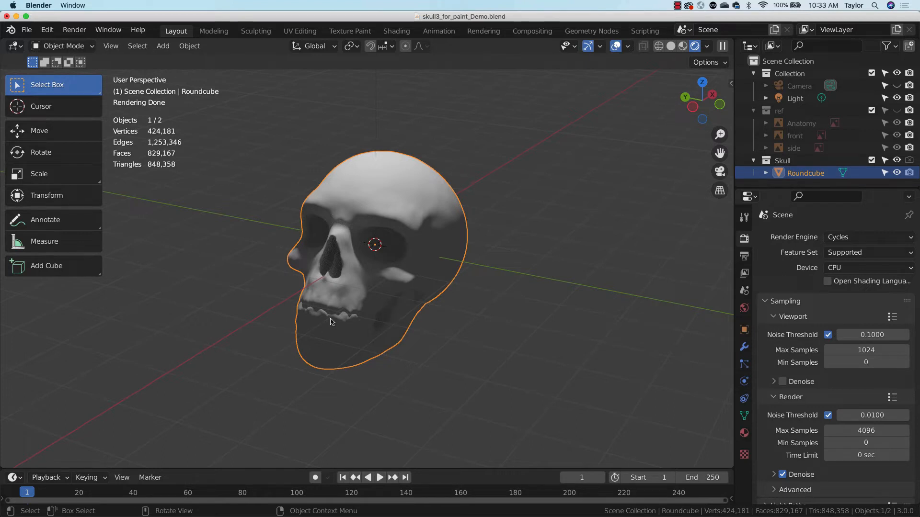
pyautogui.moveTo(719, 136); pyautogui.dragTo(739, 87)
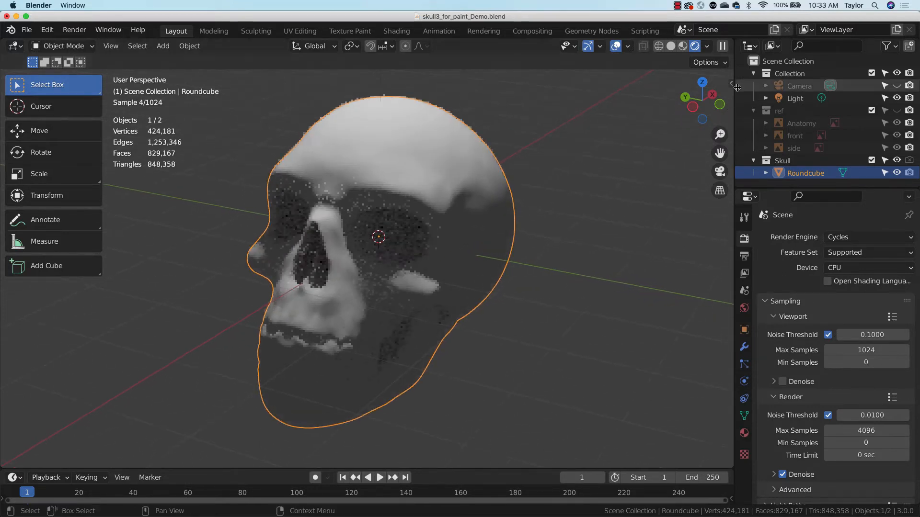
# Return the viewport to solid shading and inspect the skull's teeth and jaw up close
pyautogui.click(672, 47)
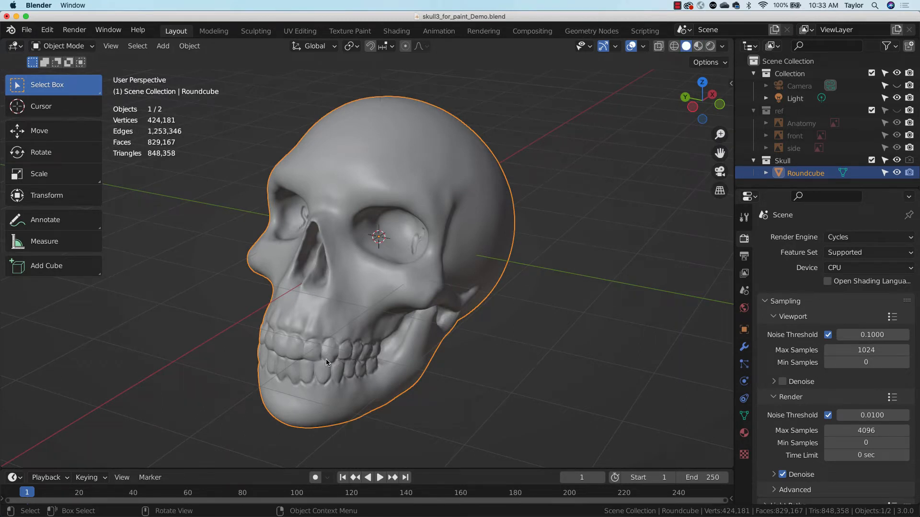
pyautogui.moveTo(455, 282)
pyautogui.mouseDown(button='middle')
pyautogui.moveTo(465, 300)
pyautogui.moveTo(407, 290)
pyautogui.moveTo(474, 269)
pyautogui.moveTo(464, 285)
pyautogui.mouseUp(button='middle')
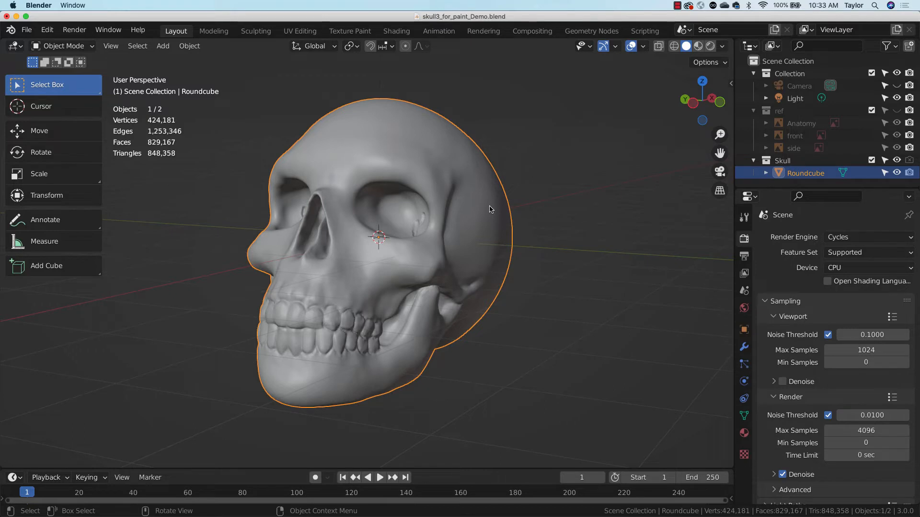
pyautogui.moveTo(452, 290); pyautogui.dragTo(402, 278, button='middle')
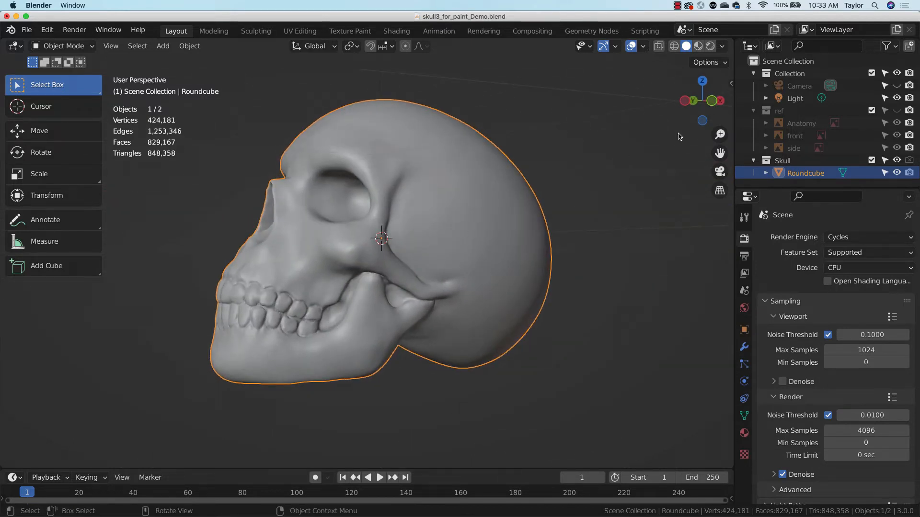
pyautogui.moveTo(720, 134); pyautogui.dragTo(742, 93)
pyautogui.moveTo(433, 292); pyautogui.dragTo(461, 301, button='middle')
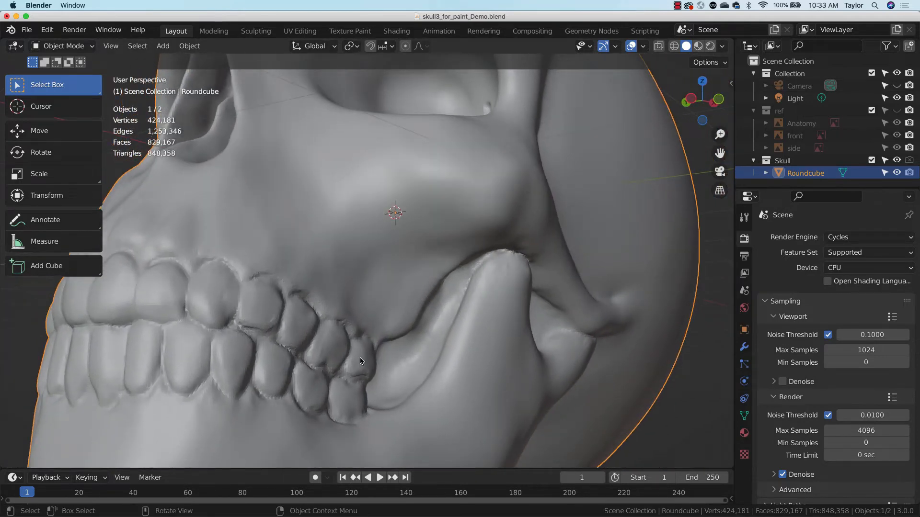
pyautogui.moveTo(426, 331); pyautogui.dragTo(401, 332, button='middle')
pyautogui.moveTo(720, 134); pyautogui.dragTo(704, 175)
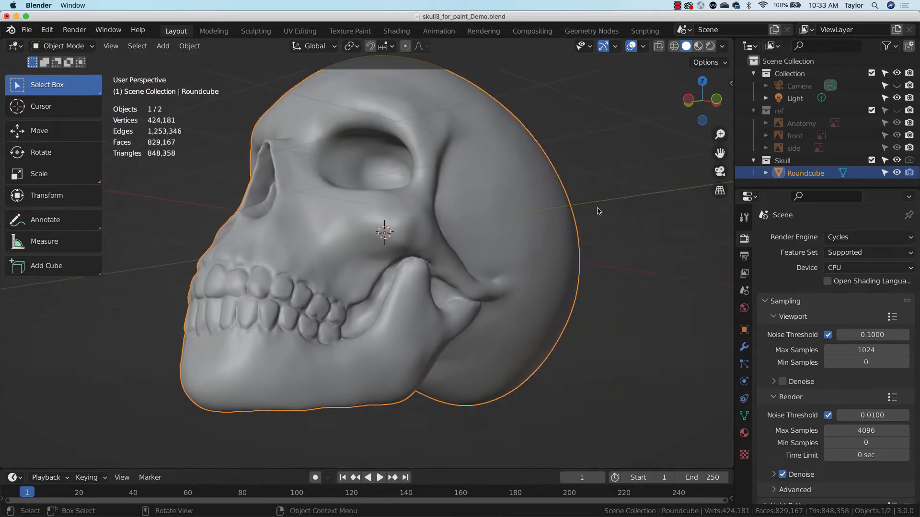
pyautogui.rightClick(386, 214)
pyautogui.click(382, 211)
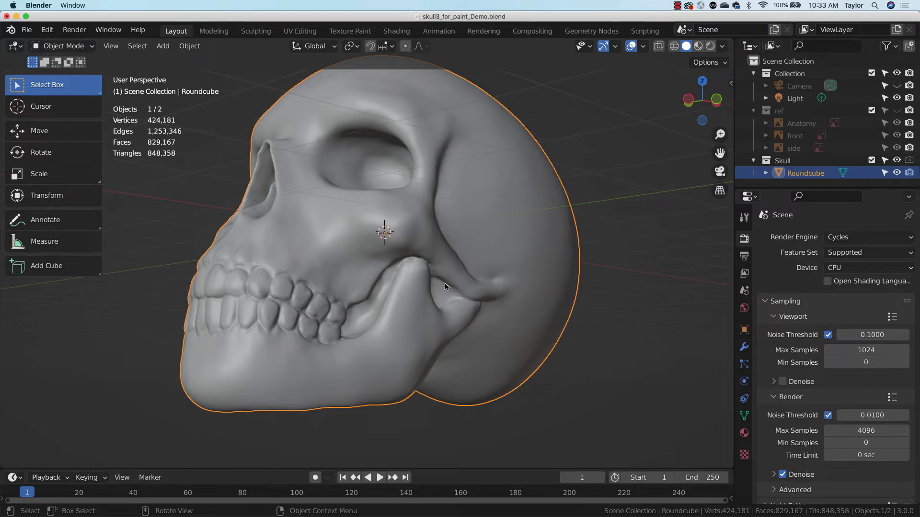
# Switch the skull from Object Mode to Vertex Paint mode
pyautogui.moveTo(357, 301); pyautogui.dragTo(452, 310, button='middle')
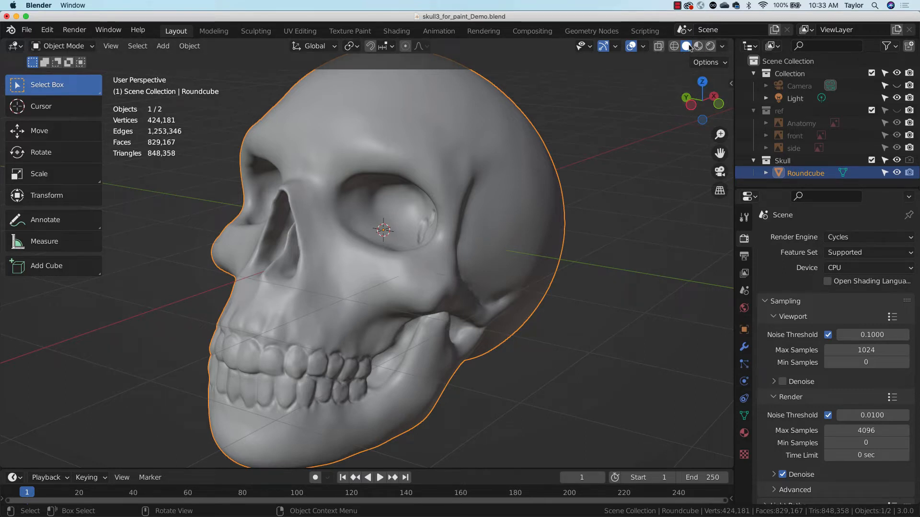
pyautogui.click(72, 46)
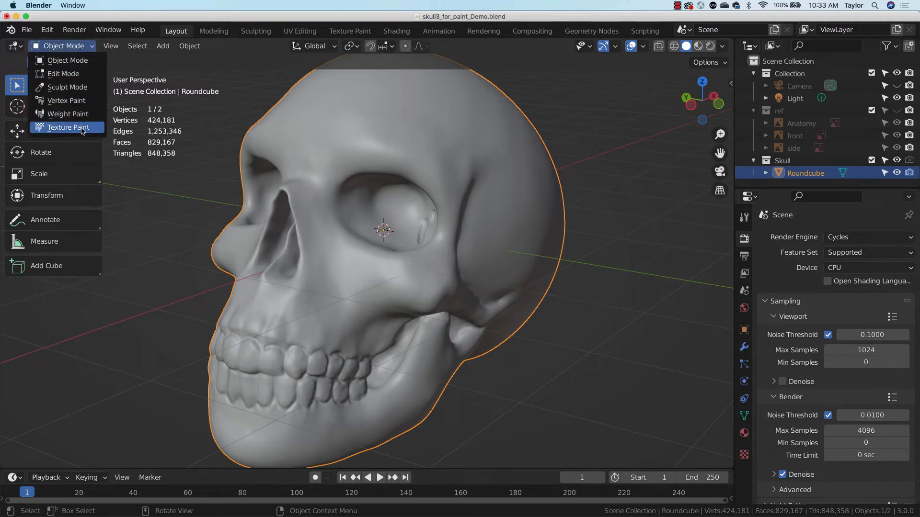
pyautogui.click(83, 105)
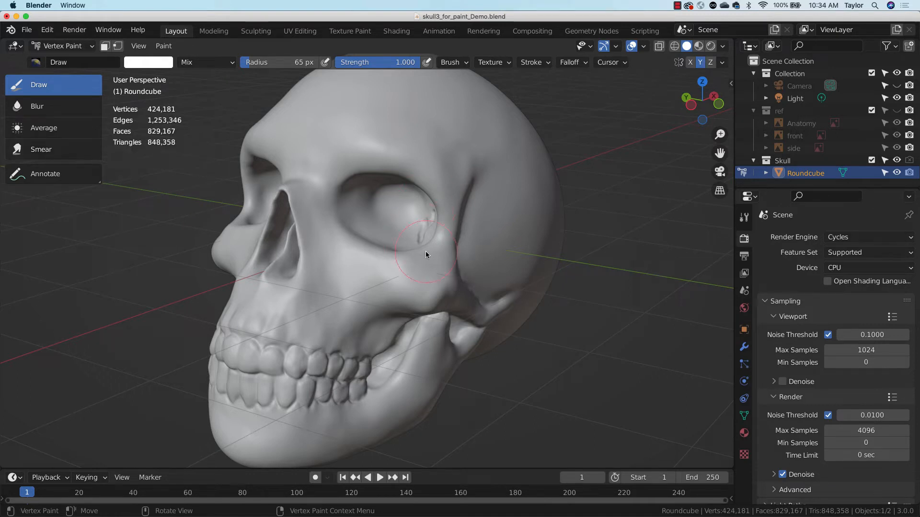
pyautogui.moveTo(362, 317)
pyautogui.mouseDown(button='middle')
pyautogui.moveTo(379, 299)
pyautogui.moveTo(401, 295)
pyautogui.moveTo(405, 273)
pyautogui.mouseUp(button='middle')
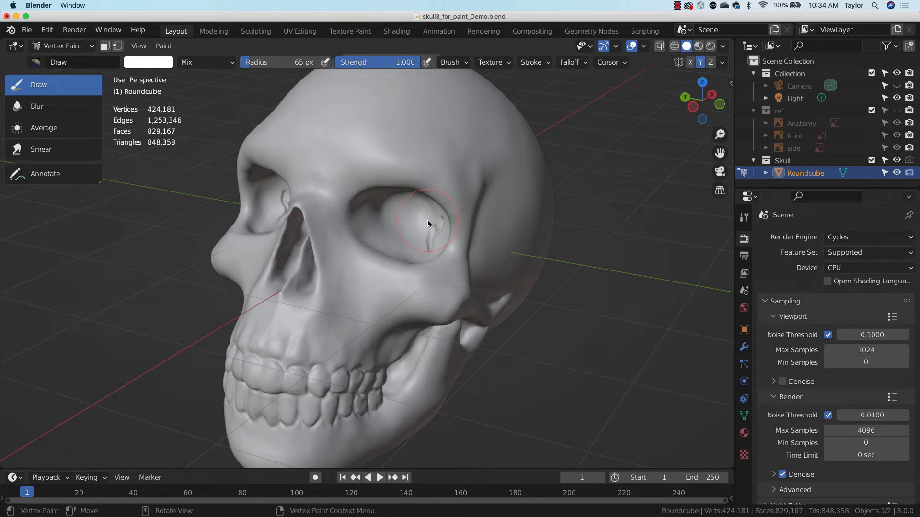
# Choose the pale yellow brush colour E1DAB8 and fill the whole skull with it using Set Vertex Colors
pyautogui.moveTo(419, 232); pyautogui.dragTo(390, 228, button='middle')
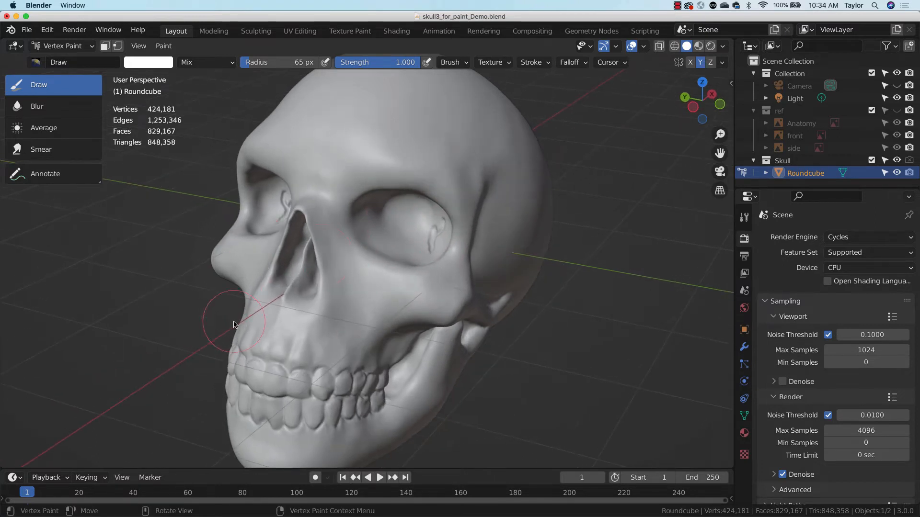
pyautogui.click(168, 62)
pyautogui.click(231, 87)
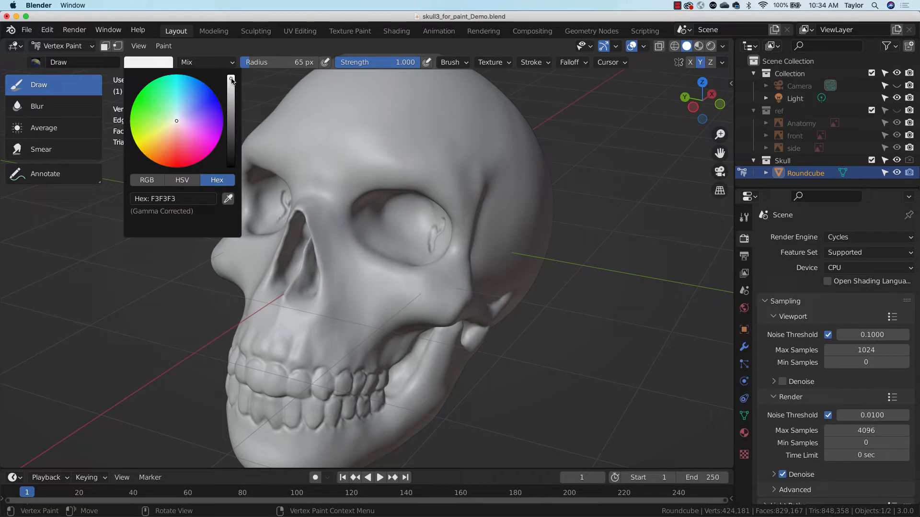
pyautogui.moveTo(170, 123); pyautogui.dragTo(168, 121)
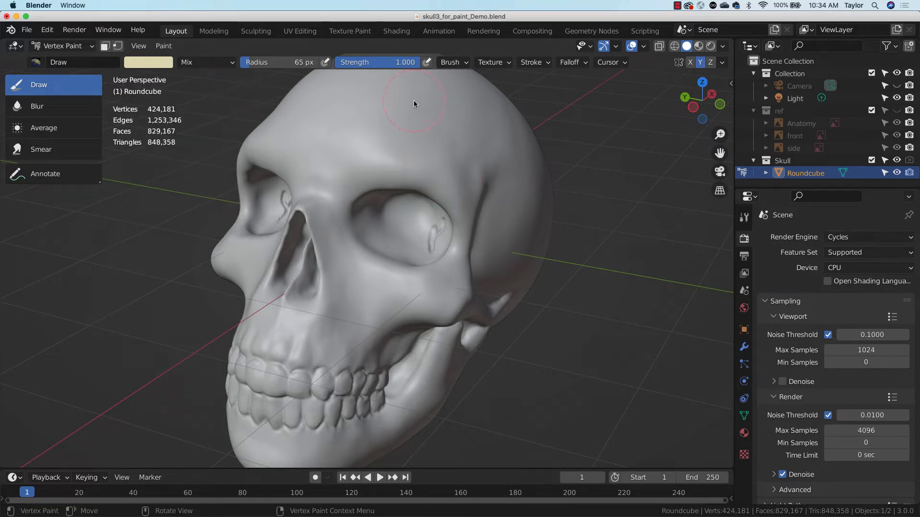
pyautogui.click(165, 47)
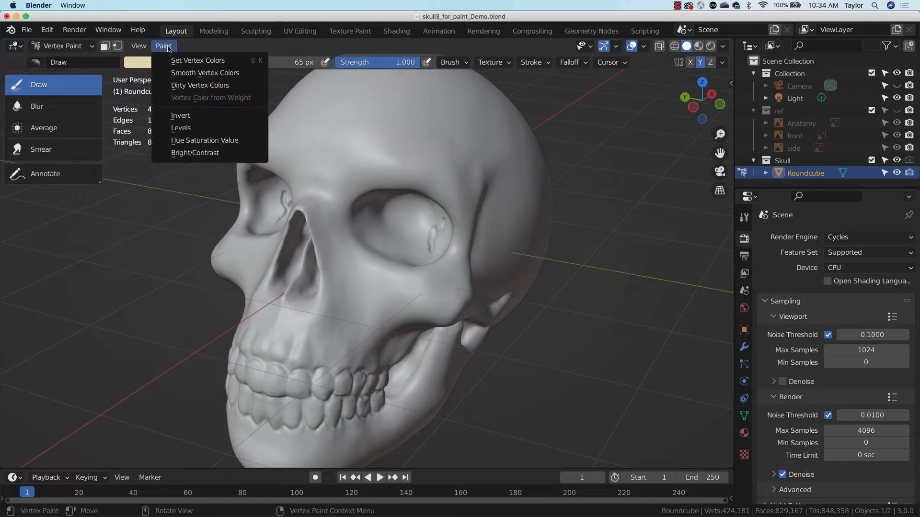
pyautogui.click(213, 62)
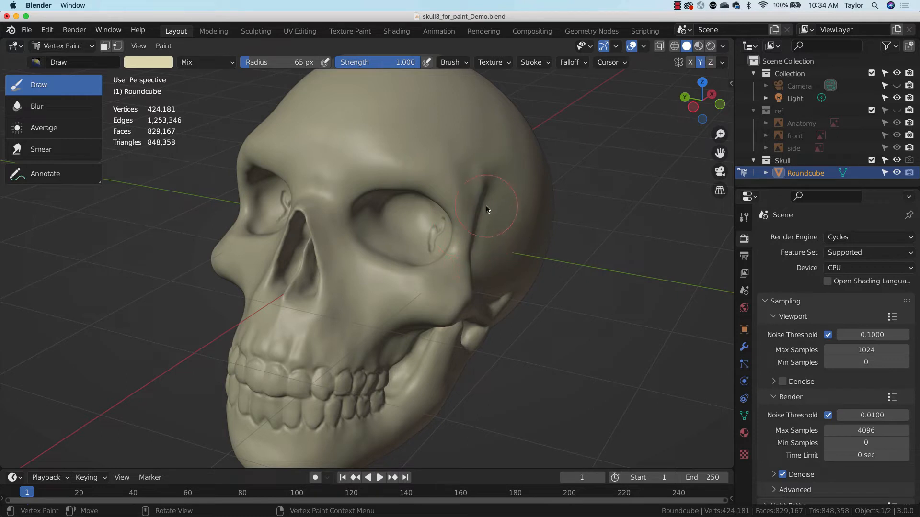
# Change the brush colour to the warmer off-white E0D8CD and fill the whole skull with it using Set Vertex Colors
pyautogui.click(161, 67)
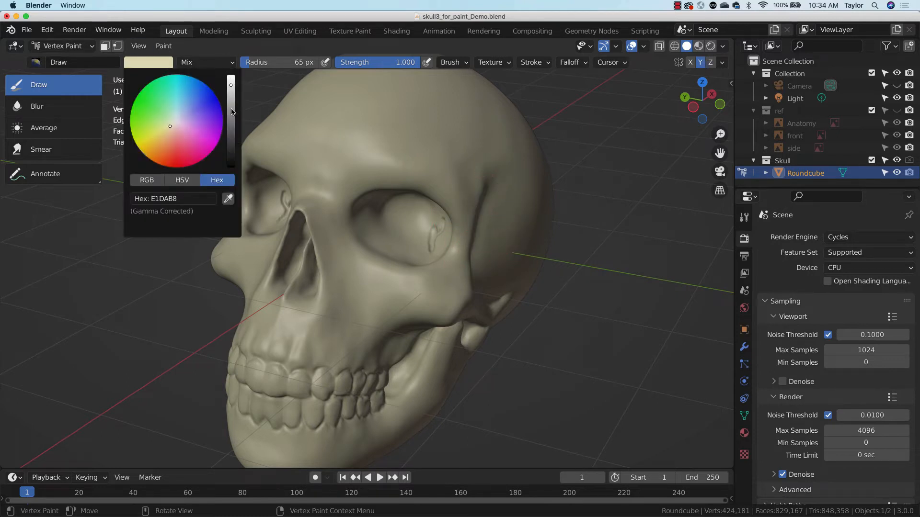
pyautogui.moveTo(170, 128); pyautogui.dragTo(174, 122)
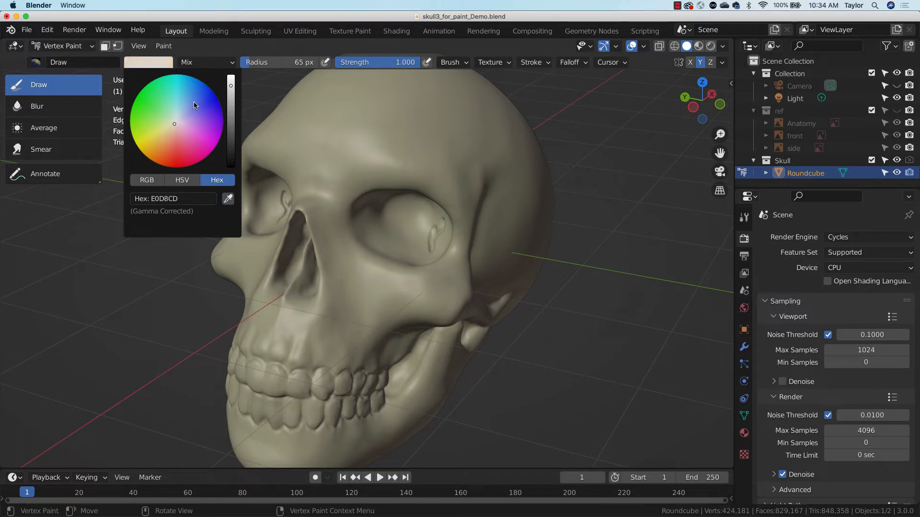
pyautogui.click(164, 46)
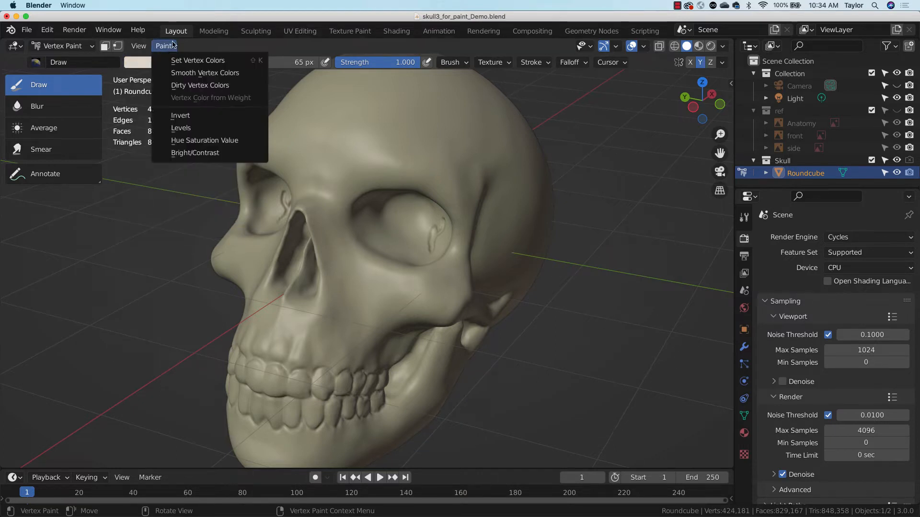
pyautogui.click(200, 59)
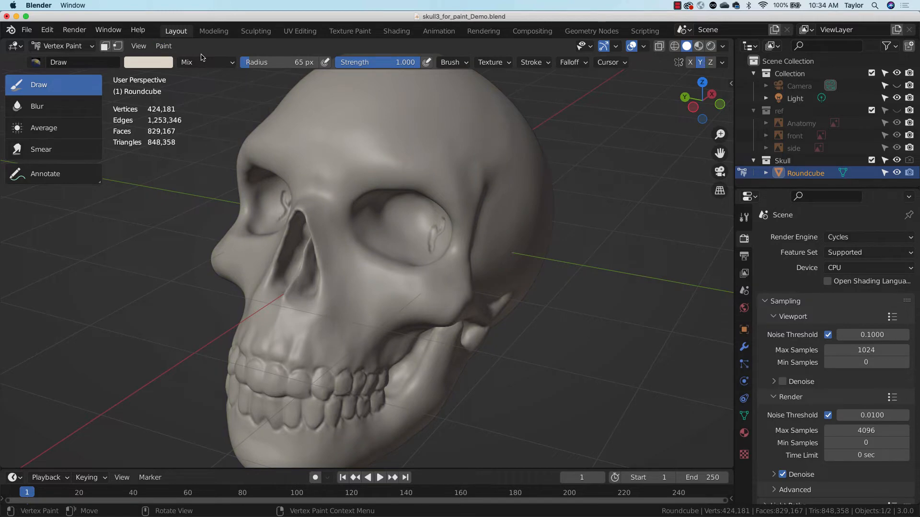
# Darken the brush colour to grey-brown A9A39B and reduce the brush radius to 31 px for detailing the teeth
pyautogui.moveTo(455, 191)
pyautogui.mouseDown(button='middle')
pyautogui.moveTo(516, 215)
pyautogui.moveTo(585, 189)
pyautogui.moveTo(483, 210)
pyautogui.mouseUp(button='middle')
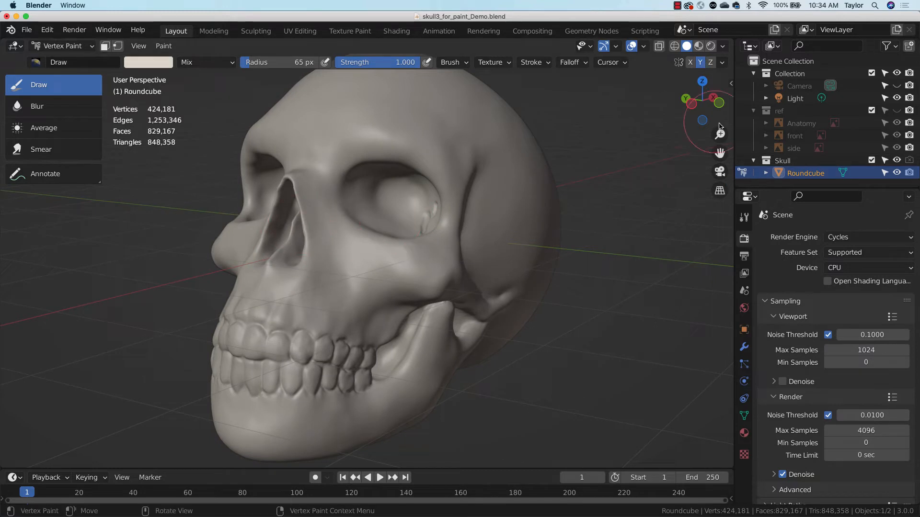
pyautogui.moveTo(720, 135); pyautogui.dragTo(719, 115)
pyautogui.moveTo(721, 153)
pyautogui.mouseDown()
pyautogui.moveTo(770, 46)
pyautogui.moveTo(772, 57)
pyautogui.mouseUp()
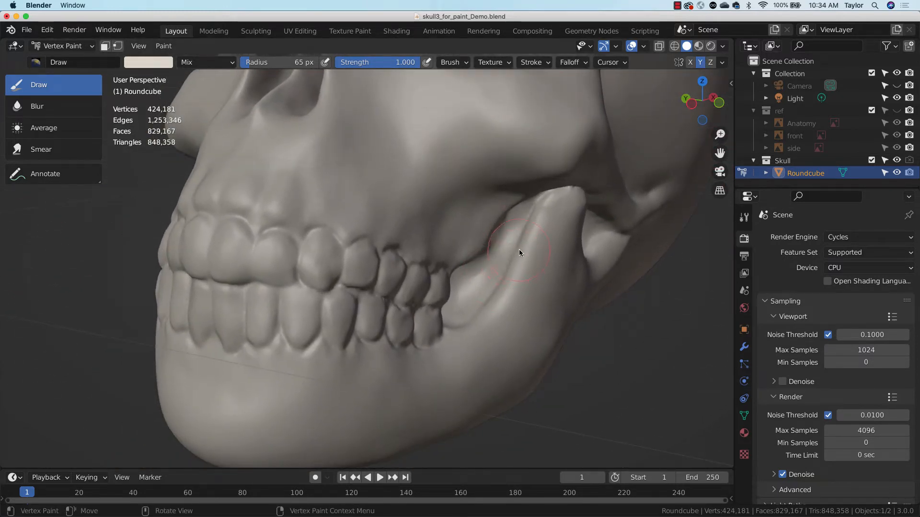
pyautogui.moveTo(501, 257); pyautogui.dragTo(455, 293, button='middle')
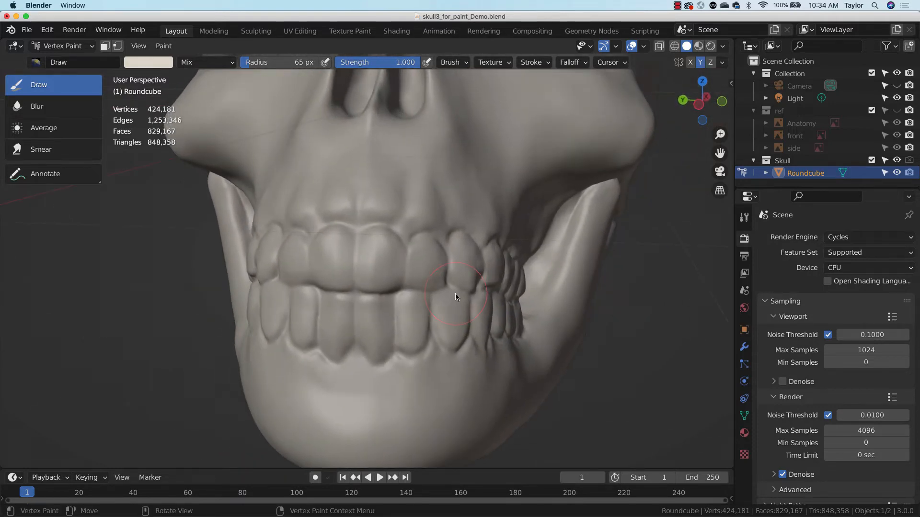
pyautogui.moveTo(721, 134); pyautogui.dragTo(721, 126)
pyautogui.moveTo(633, 220); pyautogui.dragTo(618, 245, button='middle')
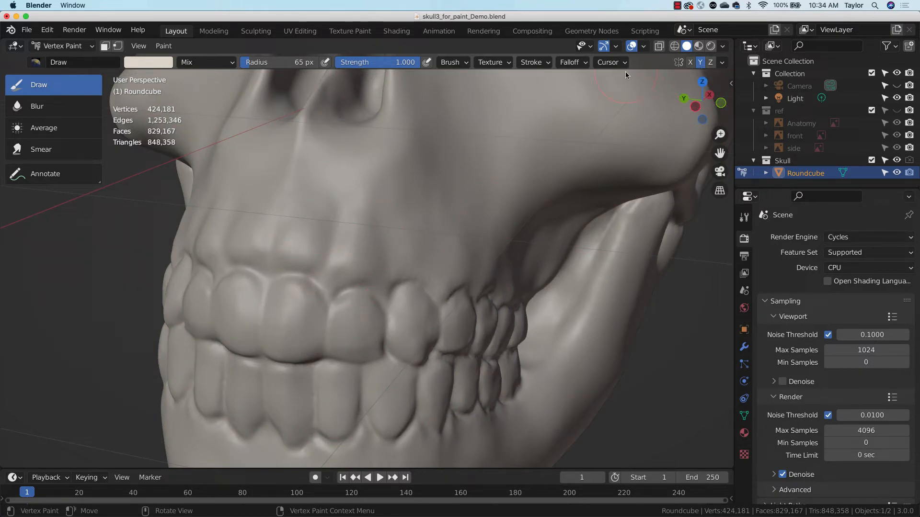
pyautogui.click(163, 64)
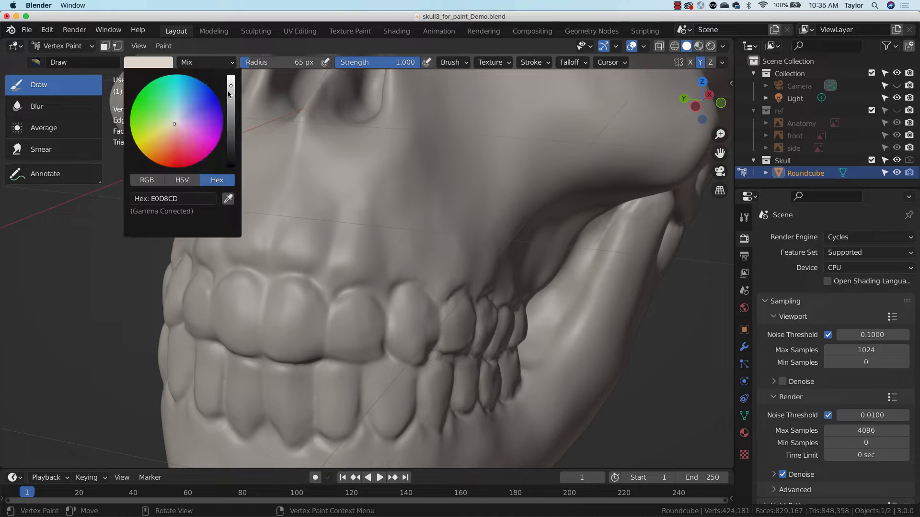
pyautogui.moveTo(228, 94)
pyautogui.mouseDown()
pyautogui.moveTo(232, 122)
pyautogui.moveTo(232, 109)
pyautogui.mouseUp()
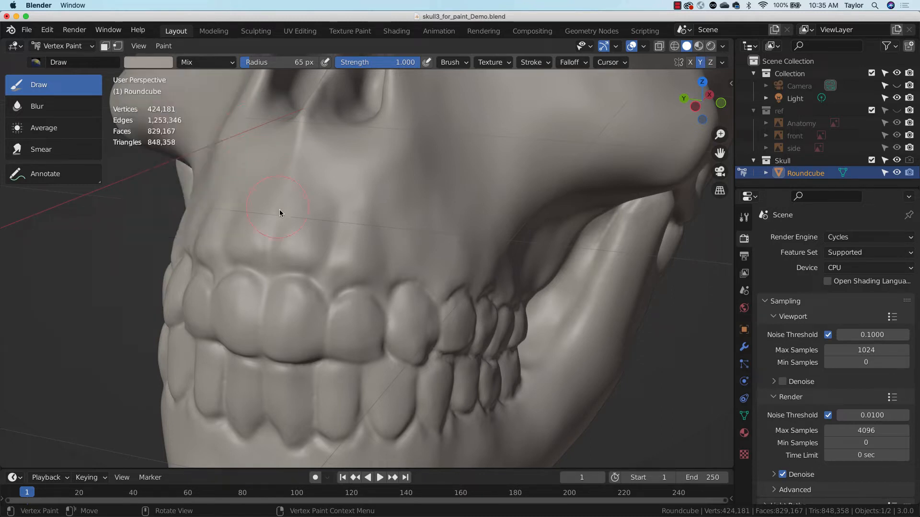
pyautogui.press('f')
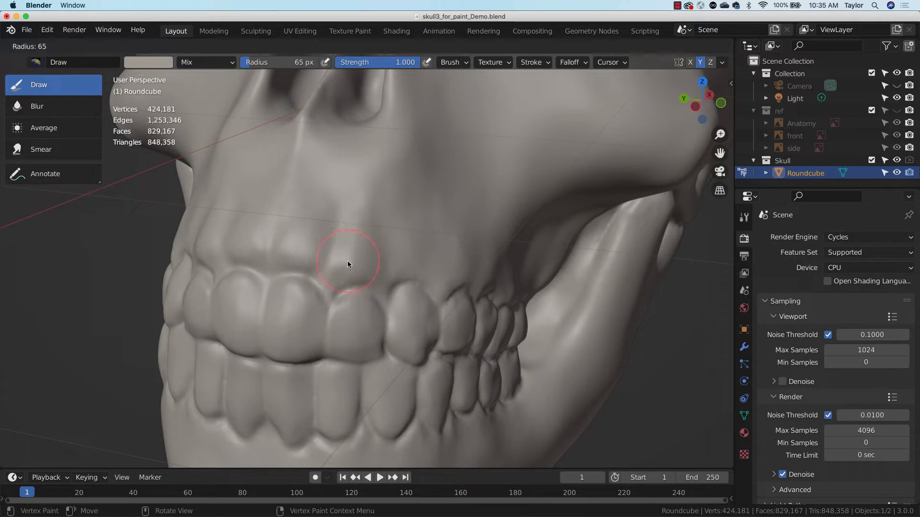
pyautogui.click(328, 269)
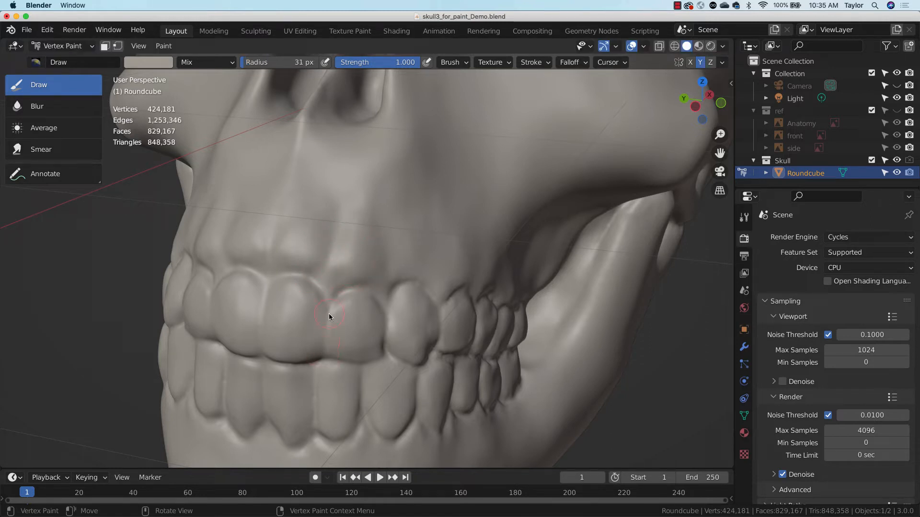
# Paint dark outlines in the gaps and along the gum line of the upper front teeth, continuing towards the molars
pyautogui.moveTo(259, 353); pyautogui.dragTo(266, 306)
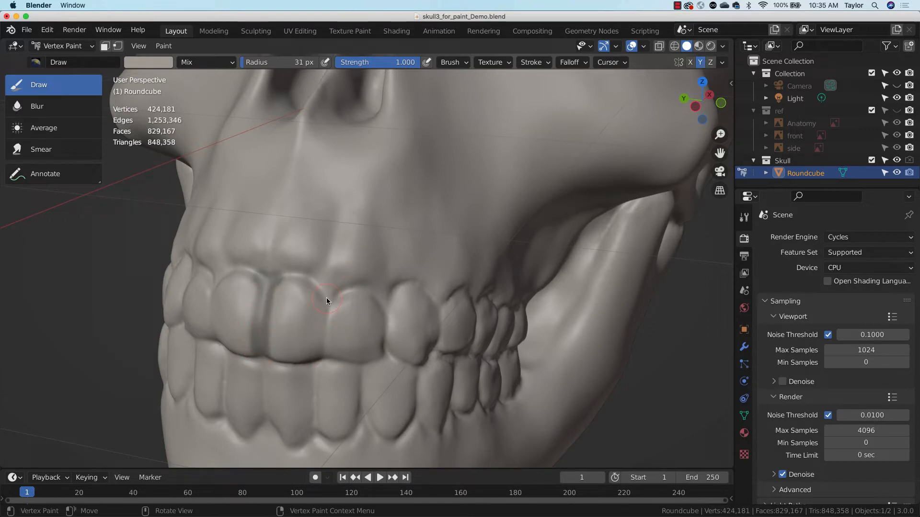
pyautogui.moveTo(326, 298)
pyautogui.mouseDown()
pyautogui.moveTo(318, 286)
pyautogui.moveTo(266, 284)
pyautogui.mouseUp()
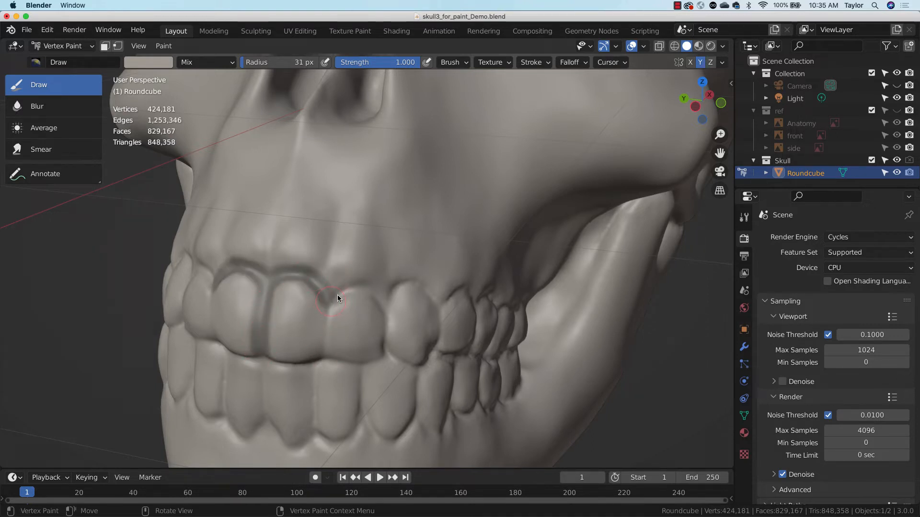
pyautogui.moveTo(337, 296)
pyautogui.mouseDown()
pyautogui.moveTo(369, 290)
pyautogui.moveTo(385, 358)
pyautogui.moveTo(388, 303)
pyautogui.moveTo(430, 294)
pyautogui.moveTo(441, 315)
pyautogui.moveTo(437, 352)
pyautogui.mouseUp()
pyautogui.moveTo(437, 354); pyautogui.dragTo(424, 334, button='middle')
pyautogui.moveTo(275, 251)
pyautogui.mouseDown()
pyautogui.moveTo(295, 268)
pyautogui.moveTo(289, 315)
pyautogui.moveTo(314, 266)
pyautogui.moveTo(346, 295)
pyautogui.moveTo(336, 307)
pyautogui.mouseUp()
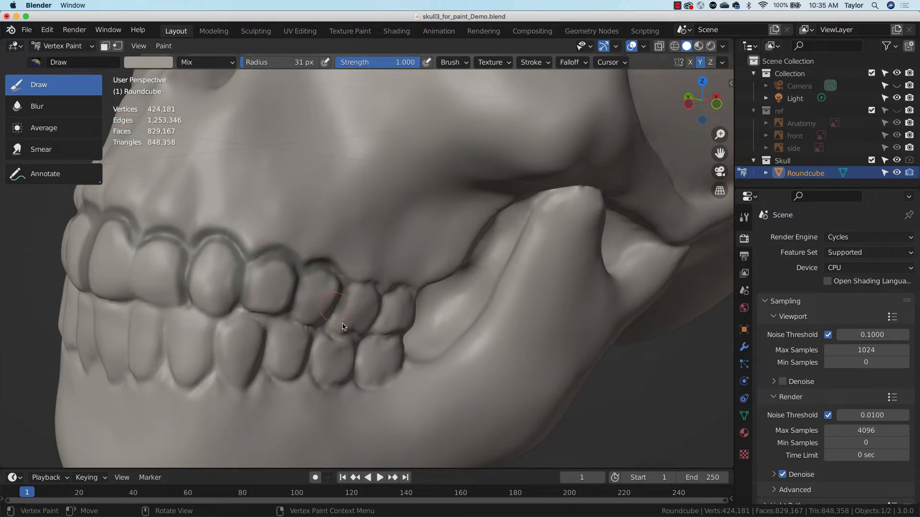
# Paint the dark outline around the upper back teeth and along the biting edges of the upper row
pyautogui.moveTo(342, 326)
pyautogui.mouseDown(button='middle')
pyautogui.moveTo(403, 313)
pyautogui.moveTo(450, 283)
pyautogui.moveTo(497, 273)
pyautogui.moveTo(463, 275)
pyautogui.moveTo(475, 264)
pyautogui.mouseUp(button='middle')
pyautogui.moveTo(381, 298)
pyautogui.mouseDown()
pyautogui.moveTo(434, 295)
pyautogui.moveTo(446, 244)
pyautogui.moveTo(452, 294)
pyautogui.moveTo(500, 286)
pyautogui.mouseUp()
pyautogui.moveTo(499, 271); pyautogui.dragTo(476, 249, button='middle')
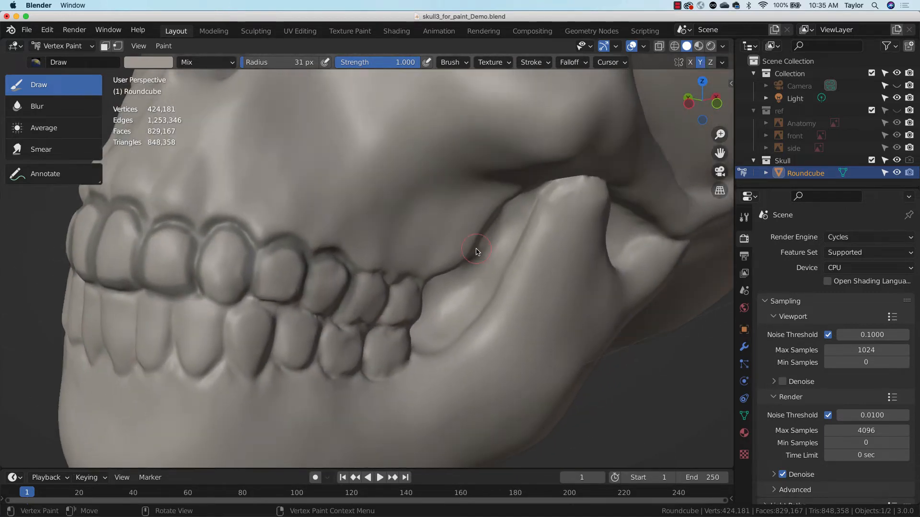
pyautogui.moveTo(210, 300)
pyautogui.mouseDown()
pyautogui.moveTo(252, 289)
pyautogui.moveTo(246, 302)
pyautogui.moveTo(331, 314)
pyautogui.moveTo(382, 289)
pyautogui.mouseUp()
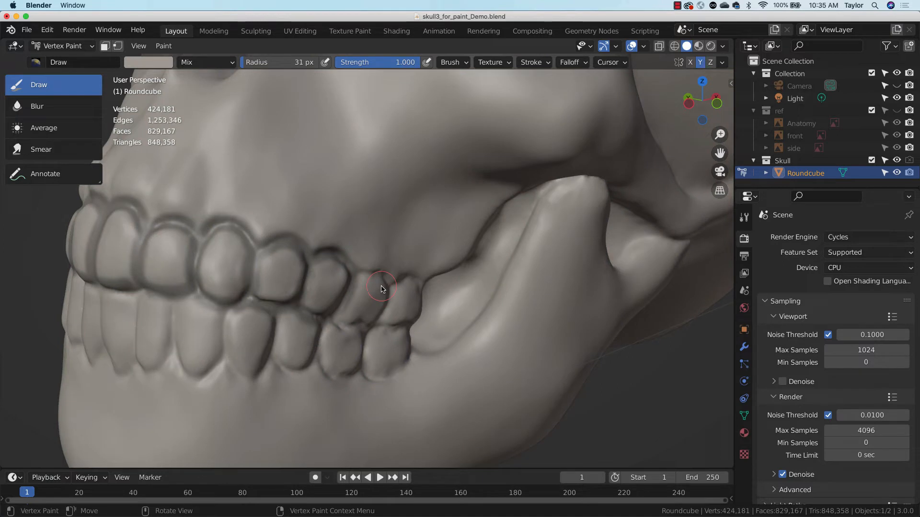
pyautogui.moveTo(382, 289)
pyautogui.mouseDown()
pyautogui.moveTo(386, 277)
pyautogui.moveTo(324, 322)
pyautogui.moveTo(381, 321)
pyautogui.moveTo(375, 267)
pyautogui.mouseUp()
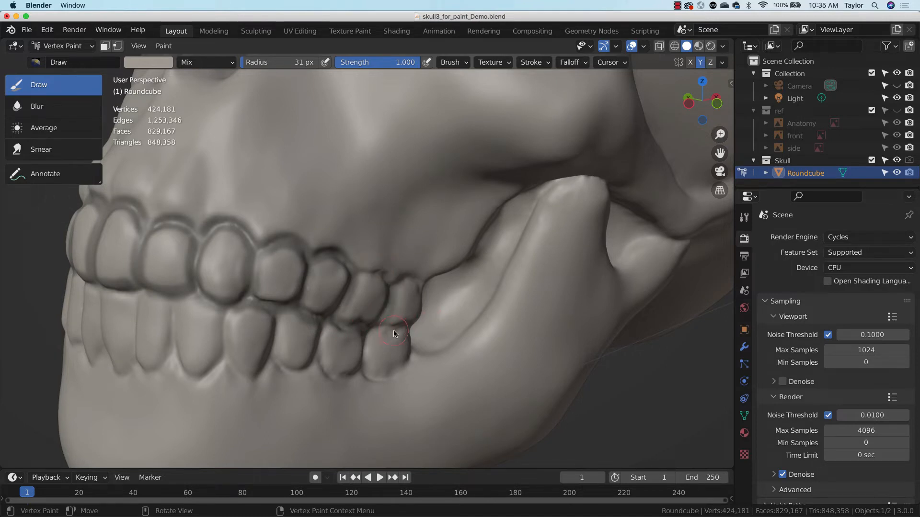
pyautogui.moveTo(396, 333); pyautogui.dragTo(407, 323)
pyautogui.moveTo(395, 300); pyautogui.dragTo(402, 306, button='middle')
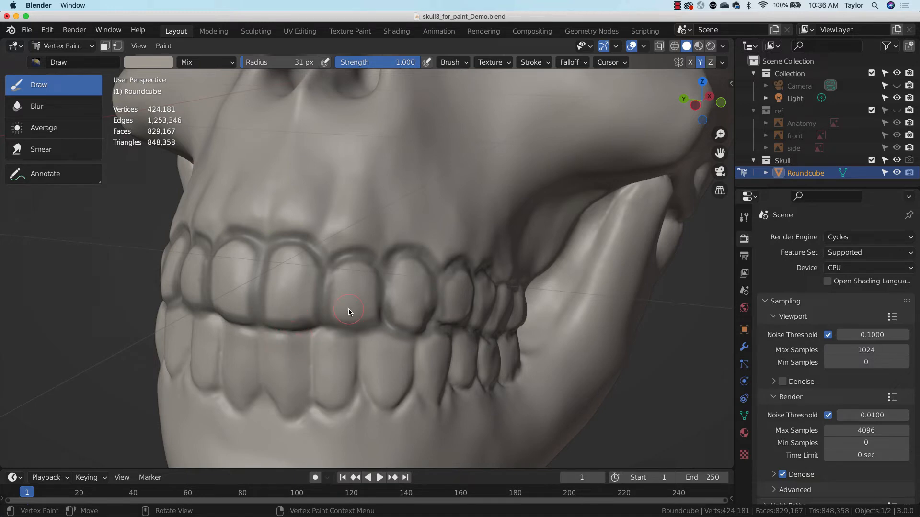
pyautogui.moveTo(348, 311); pyautogui.dragTo(400, 305, button='middle')
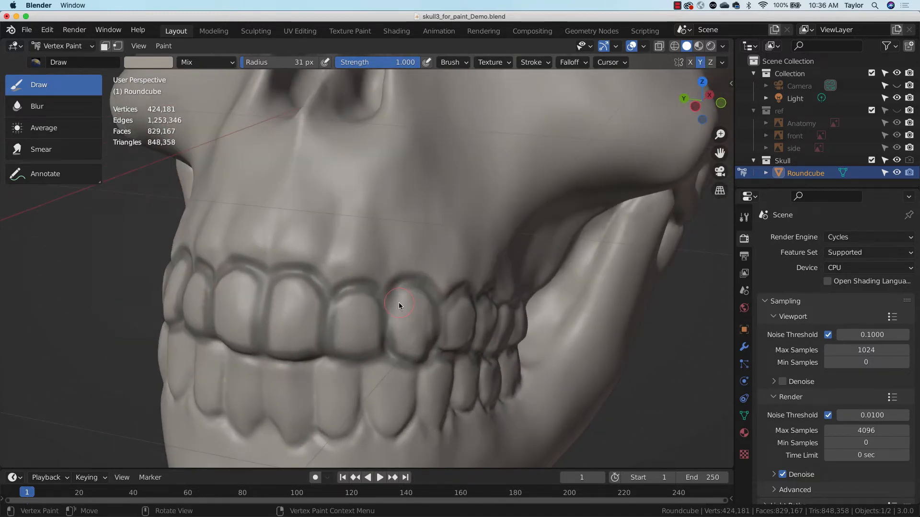
# Sample the brush colour from the middle of an upper front tooth with the eyedropper
pyautogui.moveTo(720, 135); pyautogui.dragTo(727, 115)
pyautogui.moveTo(579, 209); pyautogui.dragTo(517, 225, button='middle')
pyautogui.click(149, 62)
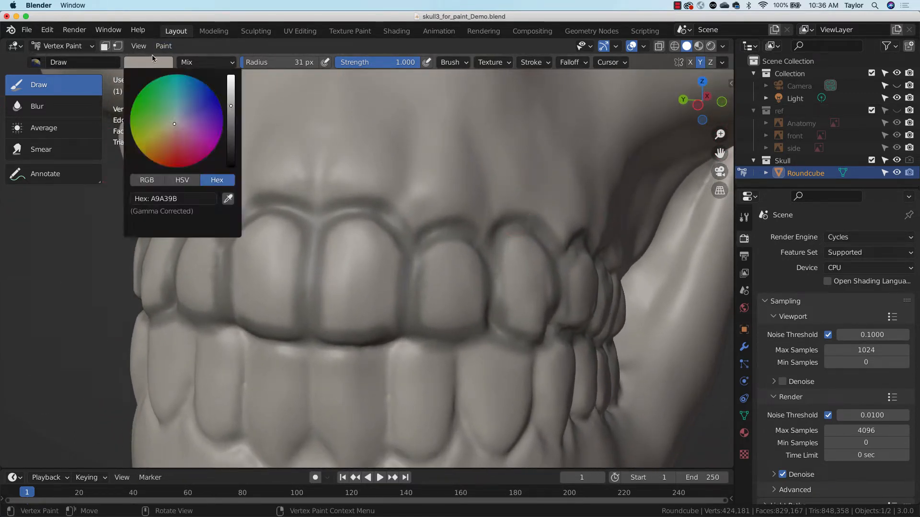
pyautogui.click(228, 199)
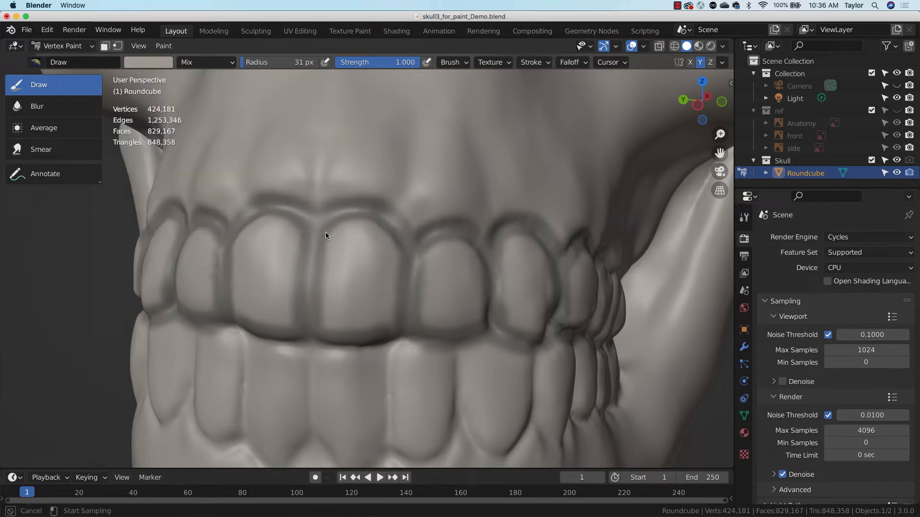
pyautogui.click(361, 279)
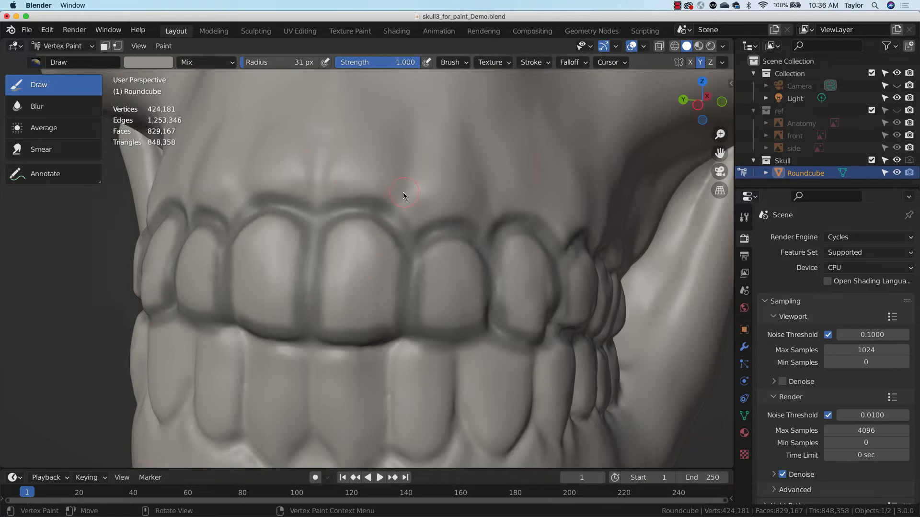
# Sample the brush colour from the bone between the nose and upper teeth, and shift it to a pale yellow-green
pyautogui.moveTo(403, 197)
pyautogui.mouseDown(button='middle')
pyautogui.moveTo(378, 232)
pyautogui.moveTo(384, 238)
pyautogui.mouseUp(button='middle')
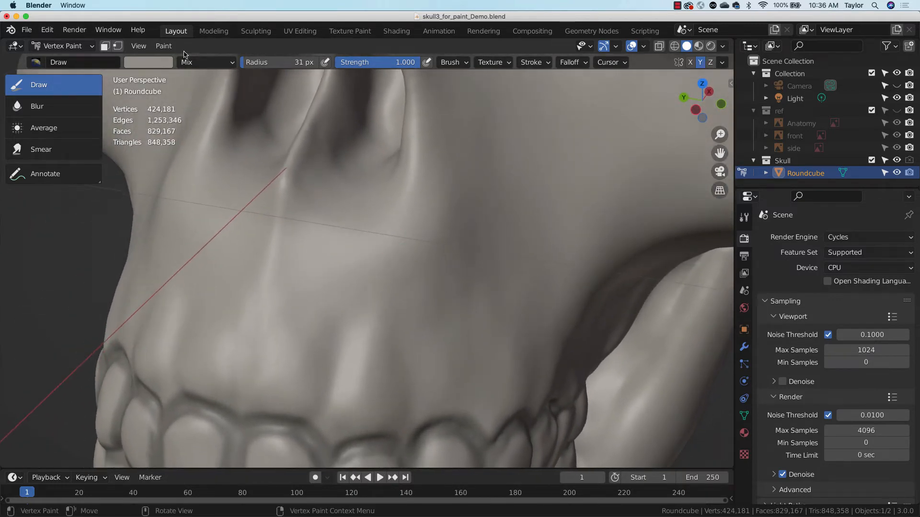
pyautogui.click(163, 63)
pyautogui.click(228, 198)
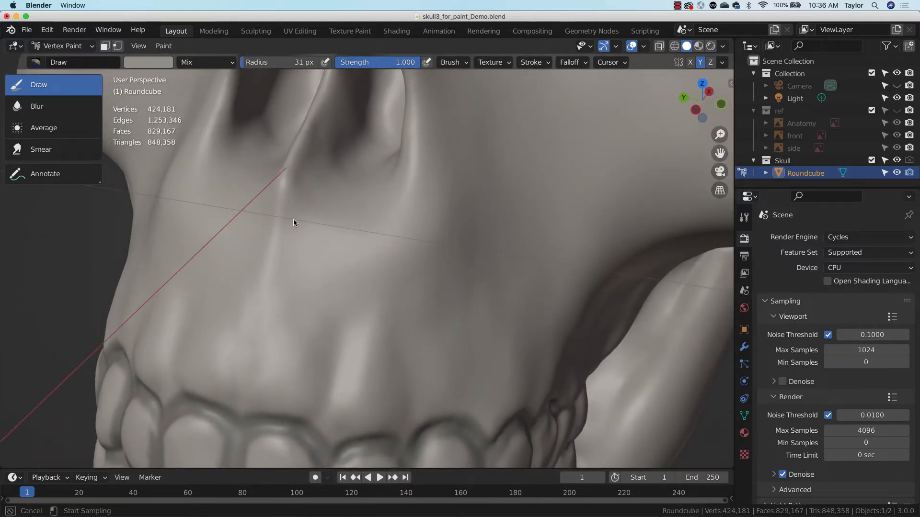
pyautogui.click(267, 272)
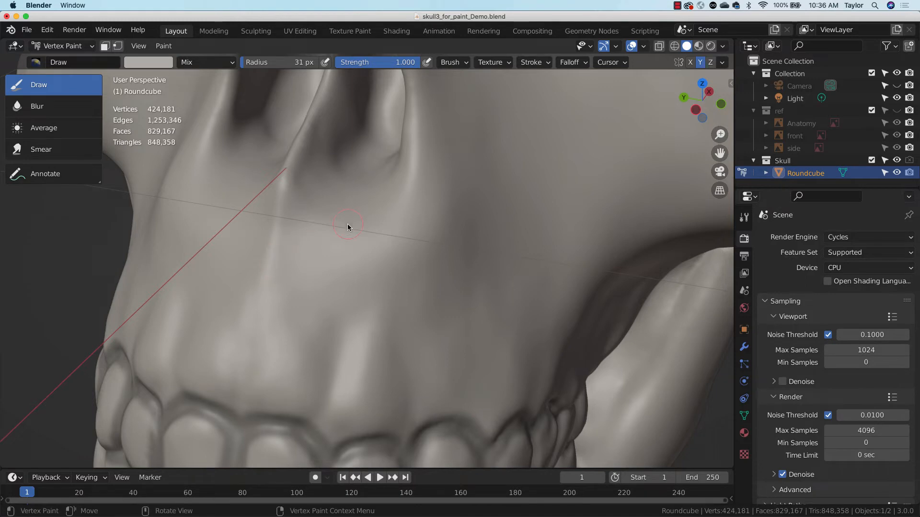
pyautogui.moveTo(347, 223); pyautogui.dragTo(360, 199, button='middle')
pyautogui.click(166, 63)
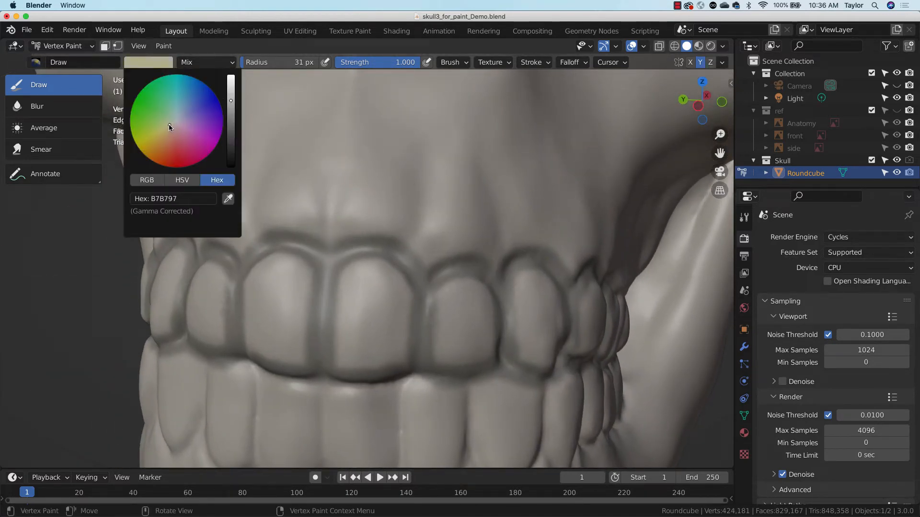
pyautogui.moveTo(169, 125); pyautogui.dragTo(171, 122)
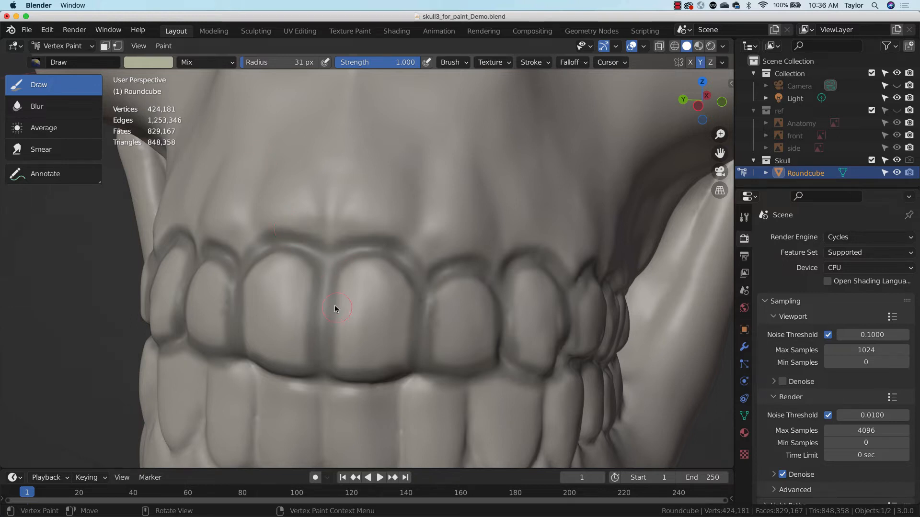
# Try vertical yellow-green stain strokes on the two upper central teeth and undo them
pyautogui.moveTo(344, 358); pyautogui.dragTo(344, 305)
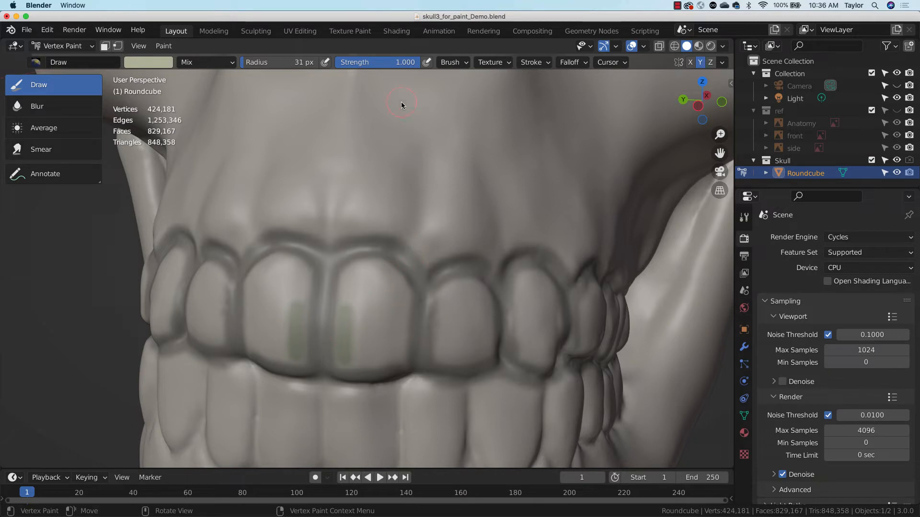
pyautogui.press('super+z')
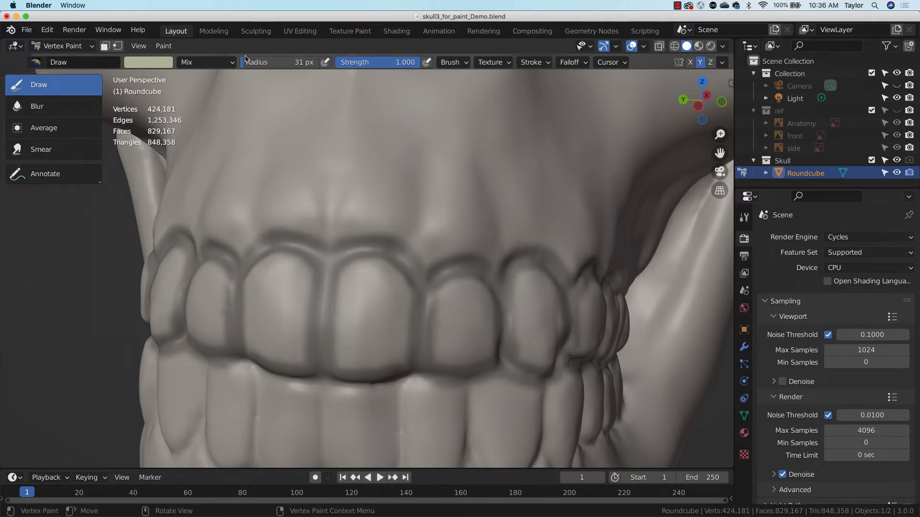
# Sample the brush colour from the middle of the skull's left upper central tooth
pyautogui.click(168, 66)
pyautogui.click(228, 205)
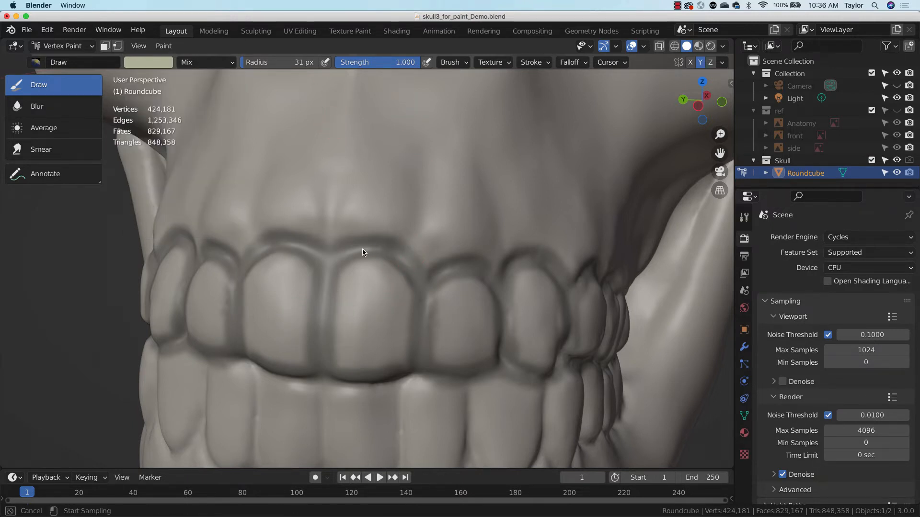
pyautogui.click(358, 296)
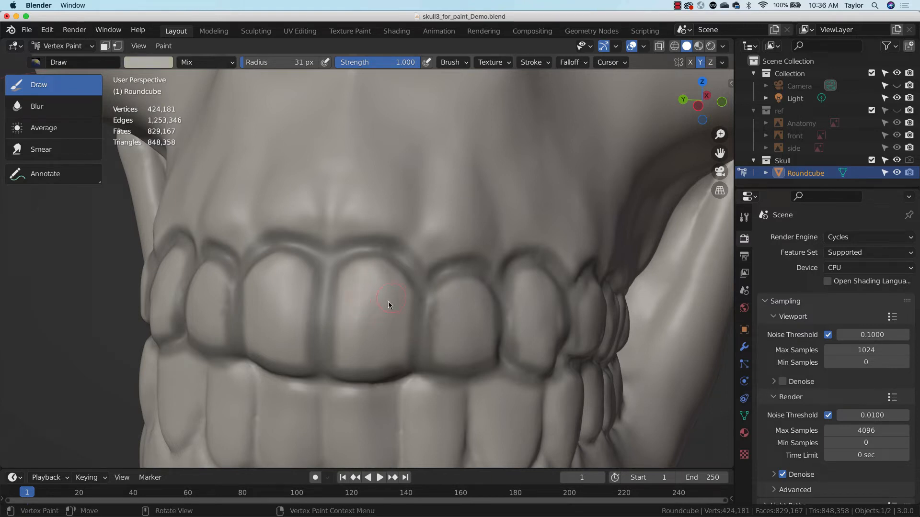
# Sample the Draw brush colour from the bone just below the nasal opening and brighten it to off-white E9E5DD
pyautogui.moveTo(393, 239); pyautogui.dragTo(379, 260, button='middle')
pyautogui.click(163, 63)
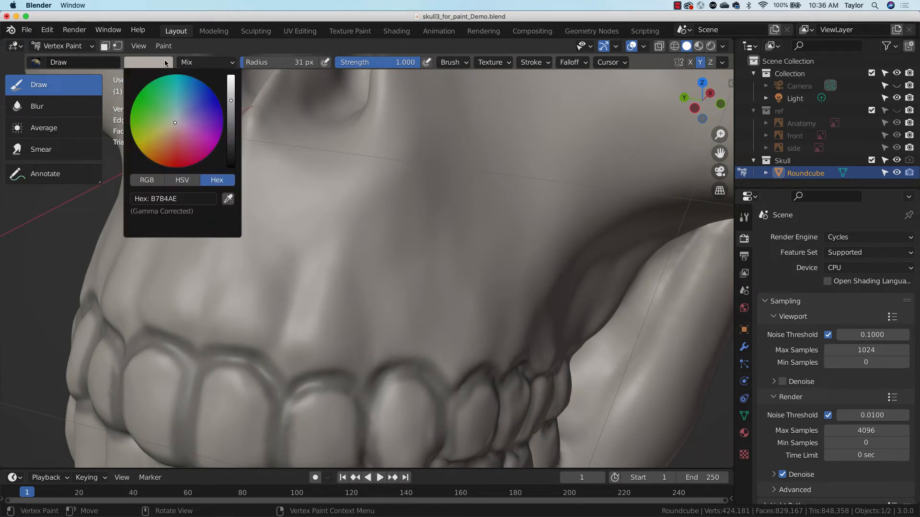
pyautogui.click(228, 198)
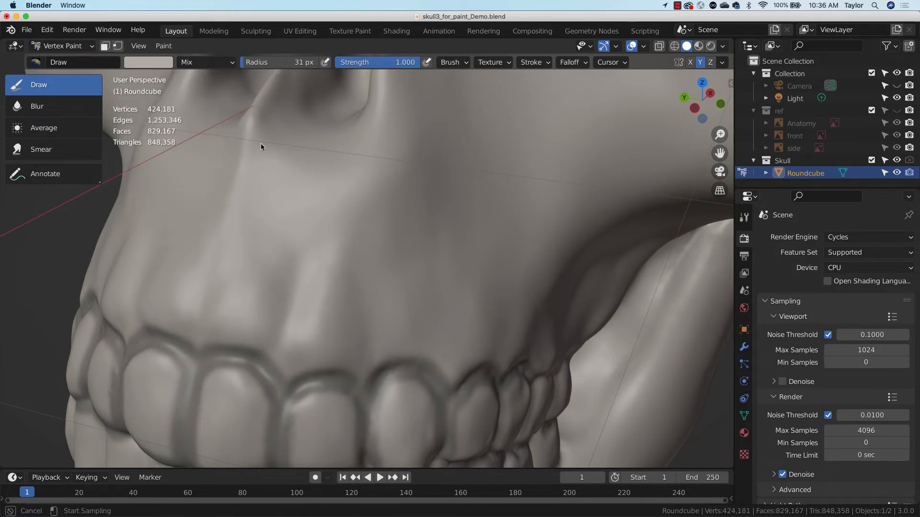
pyautogui.click(241, 174)
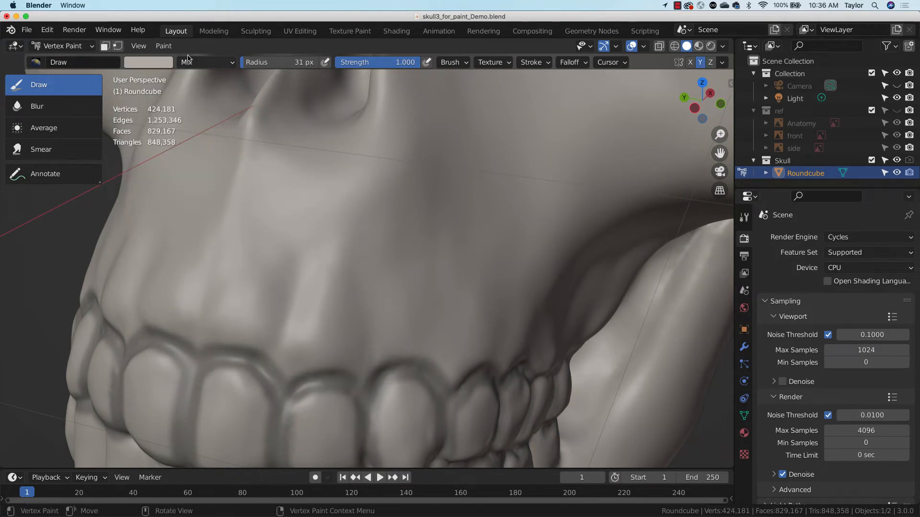
pyautogui.click(167, 62)
pyautogui.moveTo(232, 103); pyautogui.dragTo(233, 83)
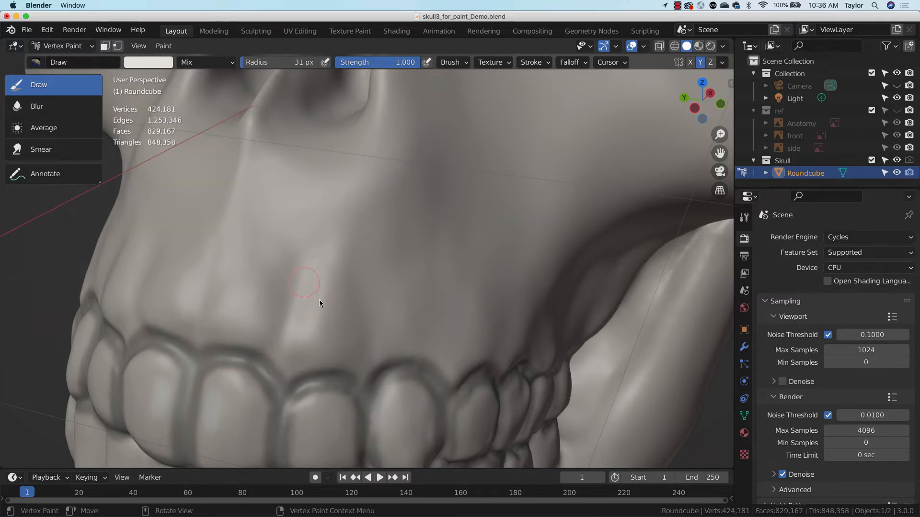
# Paint the faces of the two upper central teeth off-white and undo the last stroke
pyautogui.moveTo(319, 300); pyautogui.dragTo(317, 274, button='middle')
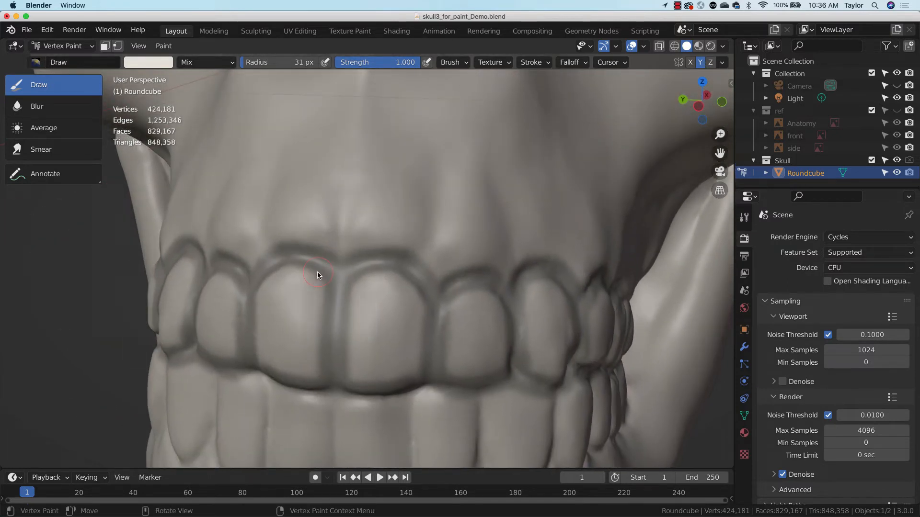
pyautogui.moveTo(349, 373)
pyautogui.mouseDown()
pyautogui.moveTo(357, 285)
pyautogui.moveTo(370, 275)
pyautogui.moveTo(430, 279)
pyautogui.mouseUp()
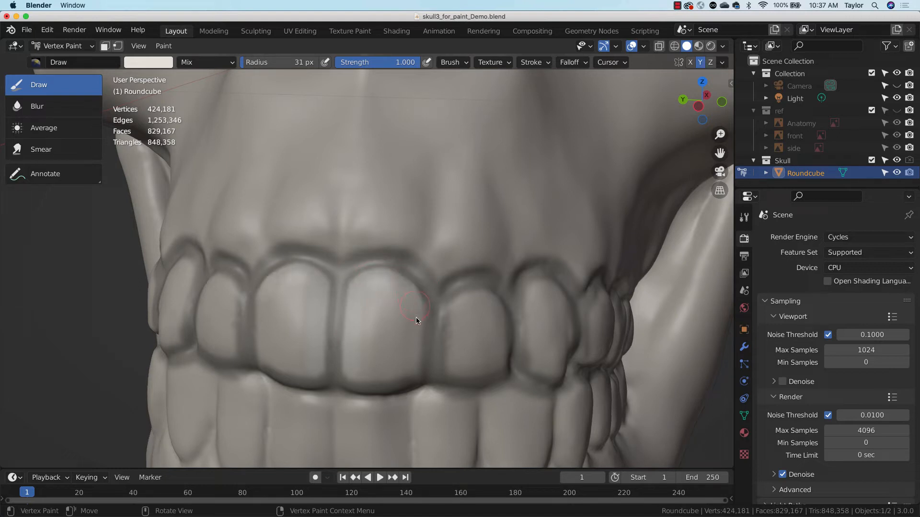
pyautogui.moveTo(416, 317)
pyautogui.mouseDown()
pyautogui.moveTo(413, 374)
pyautogui.moveTo(395, 384)
pyautogui.moveTo(351, 382)
pyautogui.mouseUp()
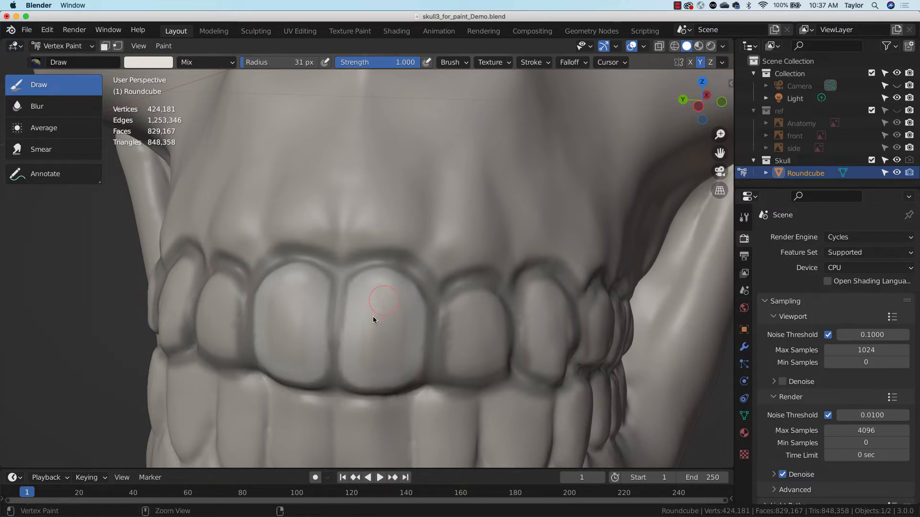
pyautogui.hotkey('ctrl', 'z')
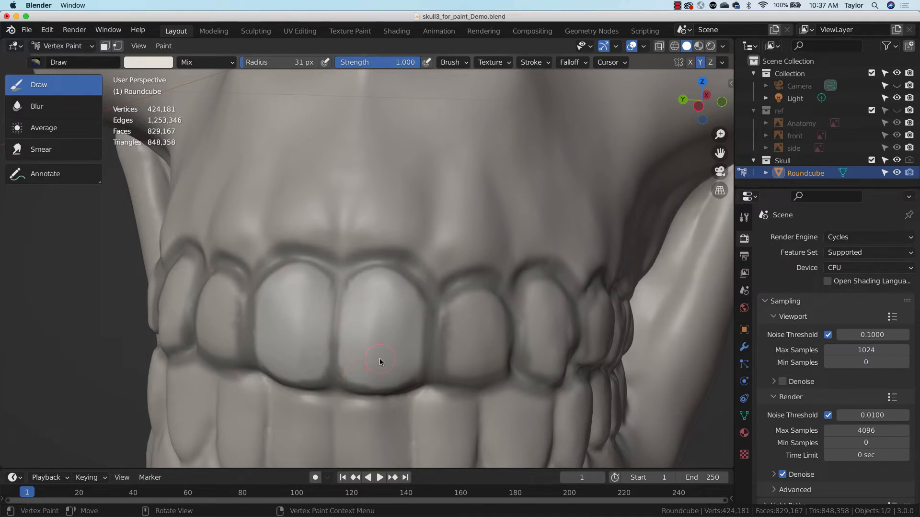
# Paint the upper lateral incisors and the skull's left upper canine off-white, keeping their dark outlines
pyautogui.moveTo(380, 360); pyautogui.dragTo(456, 314, button='middle')
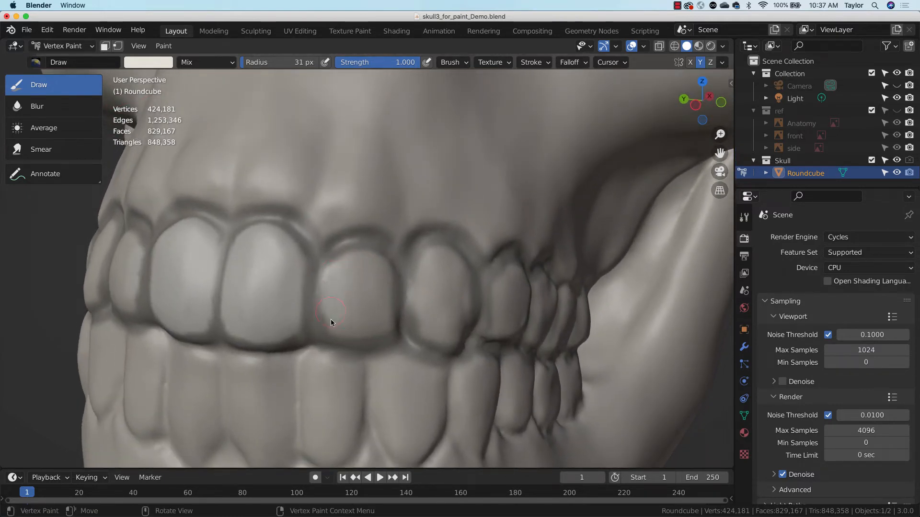
pyautogui.moveTo(374, 330)
pyautogui.mouseDown()
pyautogui.moveTo(390, 318)
pyautogui.moveTo(388, 285)
pyautogui.moveTo(377, 262)
pyautogui.moveTo(355, 259)
pyautogui.mouseUp()
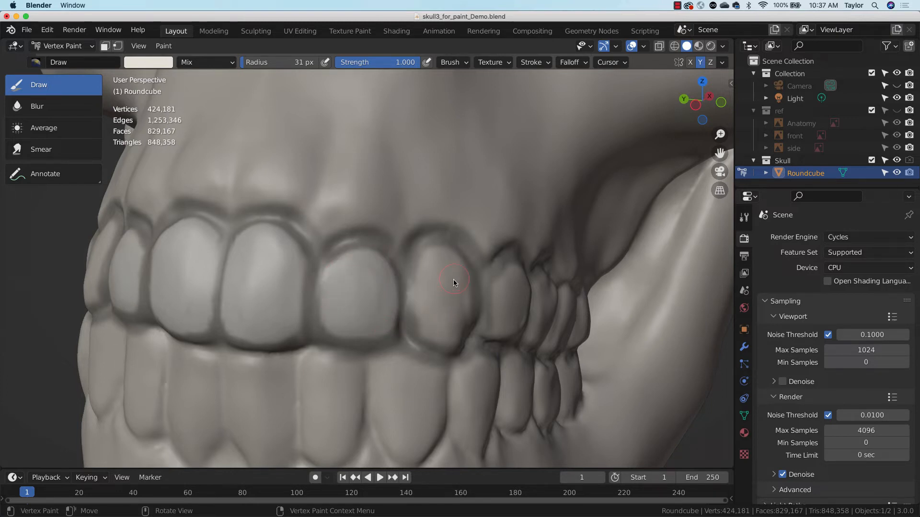
pyautogui.moveTo(453, 281); pyautogui.dragTo(261, 324, button='middle')
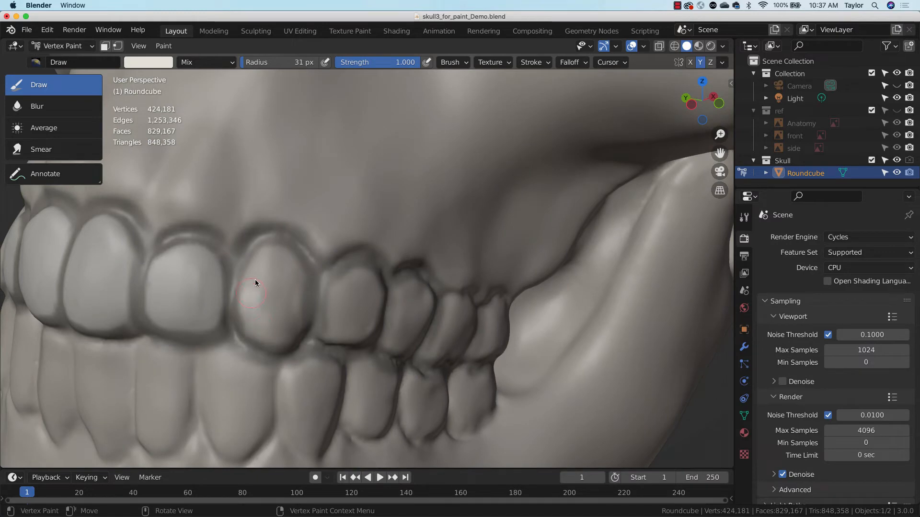
pyautogui.moveTo(295, 267)
pyautogui.mouseDown()
pyautogui.moveTo(300, 306)
pyautogui.moveTo(285, 328)
pyautogui.moveTo(267, 298)
pyautogui.mouseUp()
pyautogui.moveTo(294, 280)
pyautogui.mouseDown(button='middle')
pyautogui.moveTo(352, 249)
pyautogui.moveTo(323, 244)
pyautogui.mouseUp(button='middle')
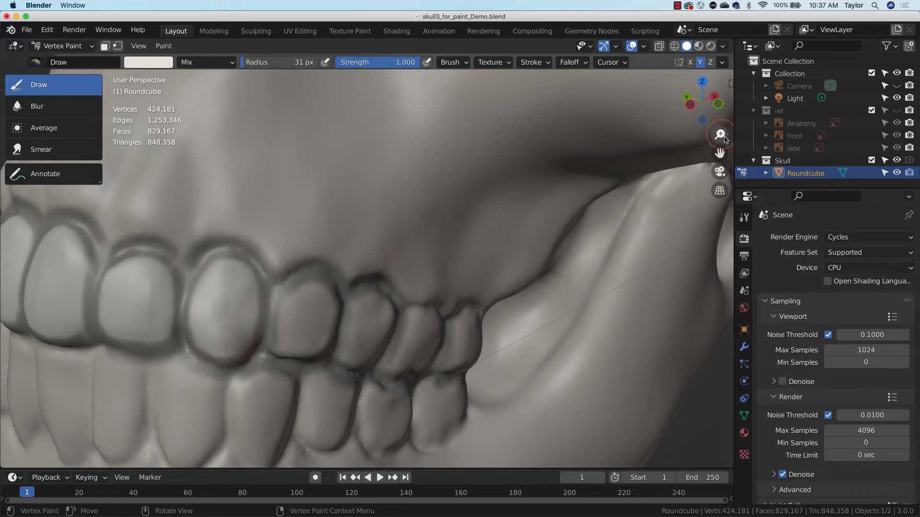
pyautogui.moveTo(719, 134); pyautogui.dragTo(702, 233)
pyautogui.moveTo(702, 234); pyautogui.dragTo(607, 213, button='middle')
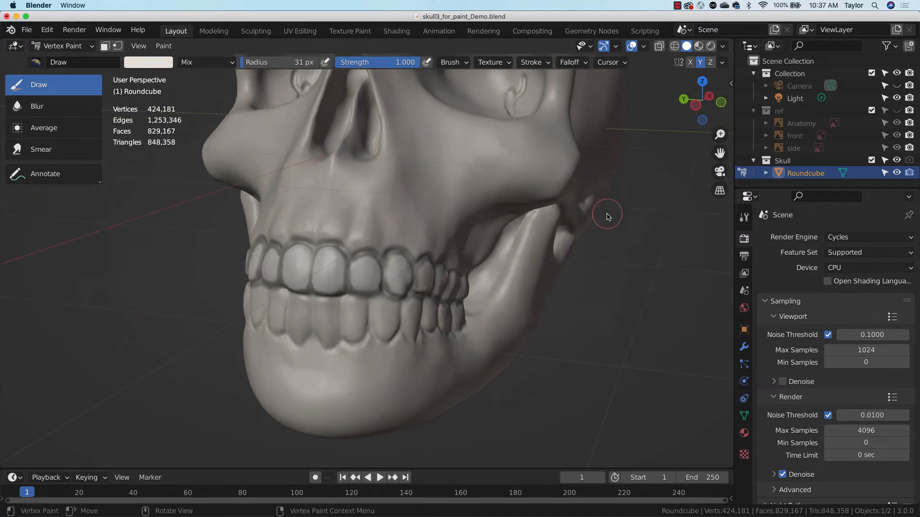
# Set the Blur brush radius to 105 px and soften the dark outlines between the upper front teeth
pyautogui.moveTo(720, 135); pyautogui.dragTo(733, 93)
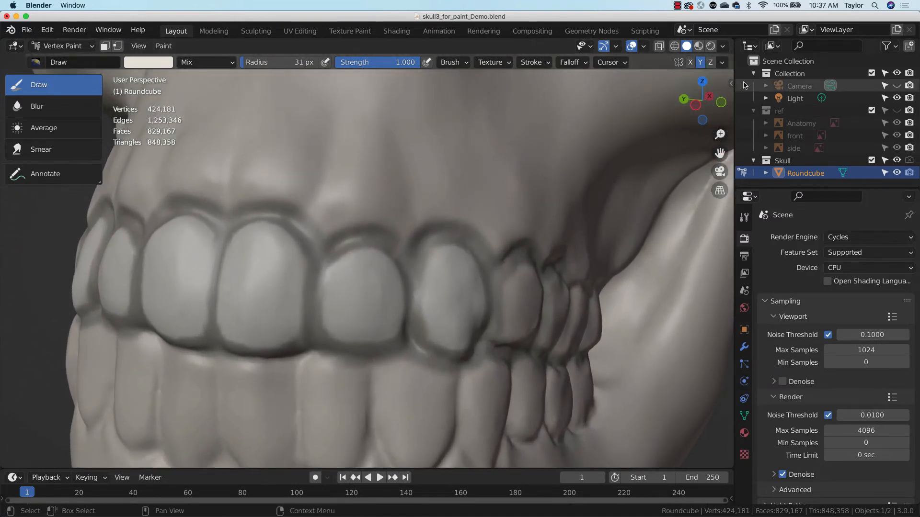
pyautogui.click(69, 106)
pyautogui.press('f')
pyautogui.click(365, 280)
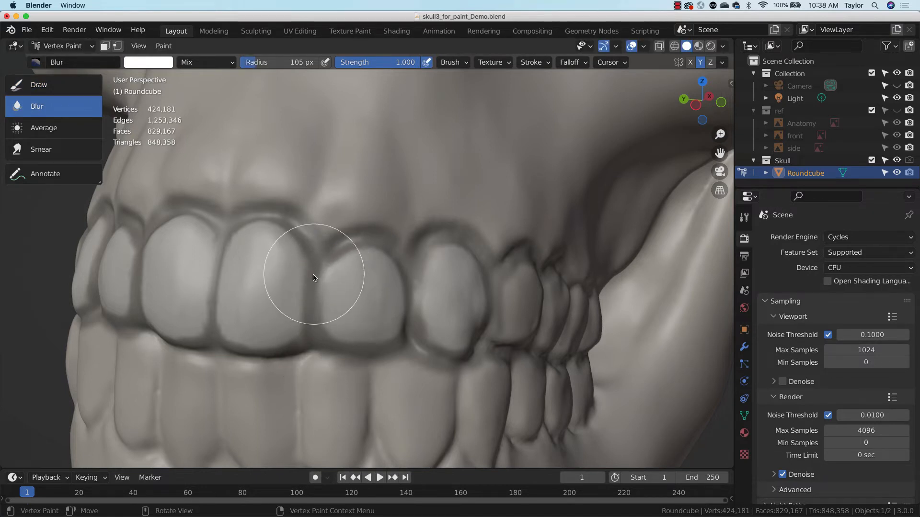
pyautogui.moveTo(315, 273)
pyautogui.mouseDown()
pyautogui.moveTo(308, 313)
pyautogui.moveTo(307, 271)
pyautogui.moveTo(324, 334)
pyautogui.moveTo(232, 355)
pyautogui.moveTo(240, 348)
pyautogui.moveTo(214, 287)
pyautogui.moveTo(226, 340)
pyautogui.moveTo(216, 269)
pyautogui.moveTo(214, 296)
pyautogui.moveTo(214, 273)
pyautogui.moveTo(213, 282)
pyautogui.mouseUp()
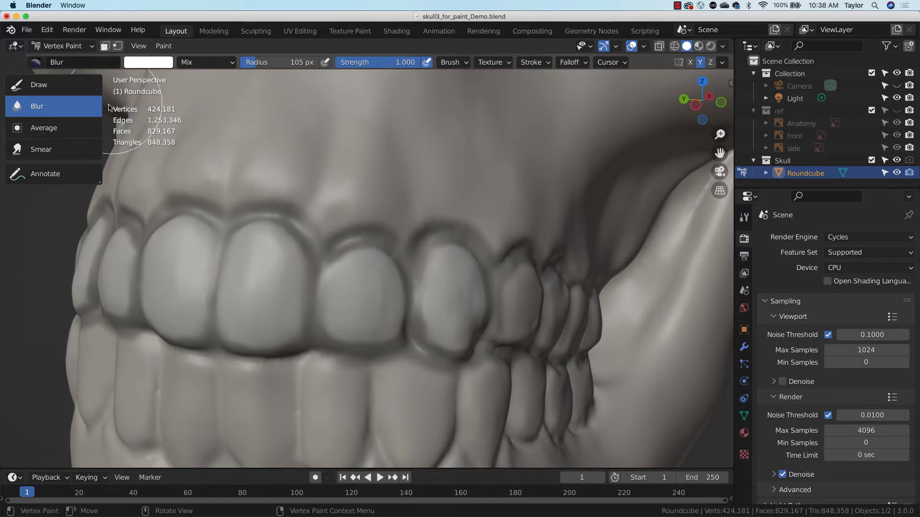
# Even out the outline between the skull's left upper central and lateral incisors with the Average brush
pyautogui.click(88, 127)
pyautogui.moveTo(319, 293); pyautogui.dragTo(318, 364)
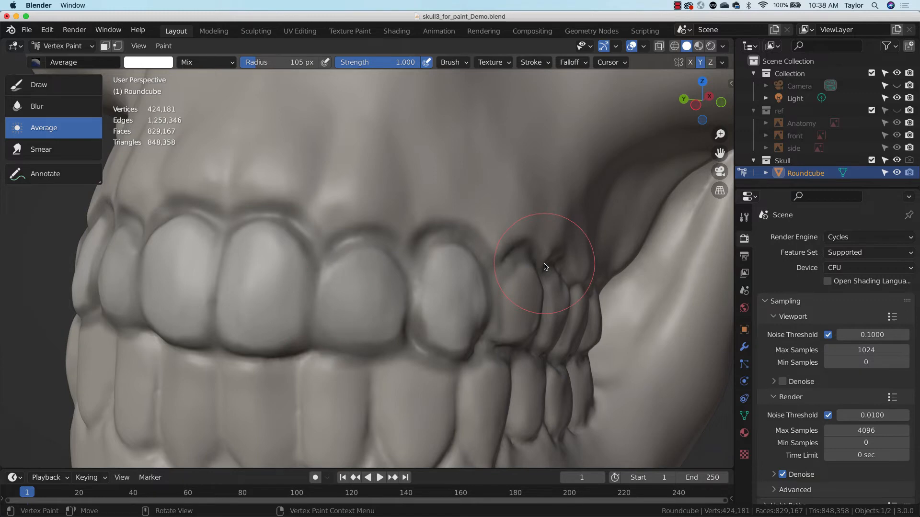
pyautogui.moveTo(545, 267); pyautogui.dragTo(430, 265, button='middle')
# Bring the skull's left eye socket into close view and darken the Average brush colour to grey 808080
pyautogui.moveTo(720, 134); pyautogui.dragTo(712, 267)
pyautogui.moveTo(719, 154); pyautogui.dragTo(662, 292)
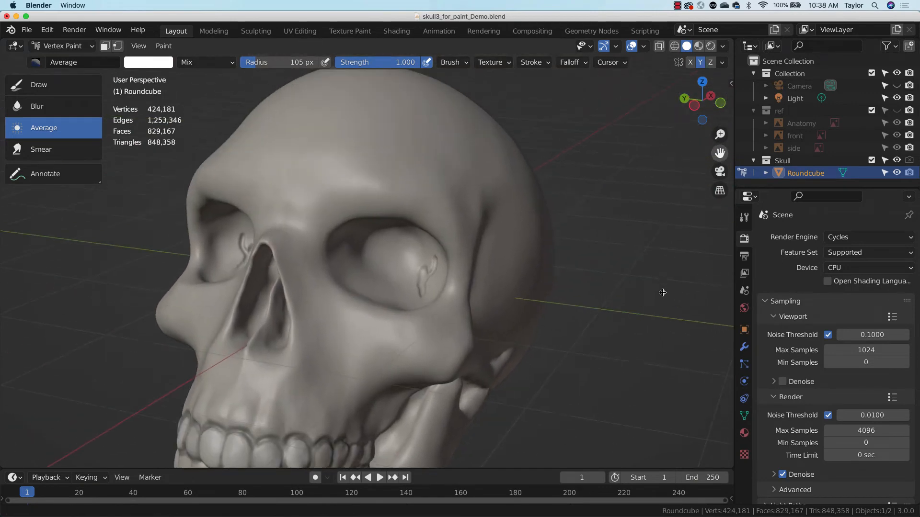
pyautogui.moveTo(719, 134); pyautogui.dragTo(713, 108)
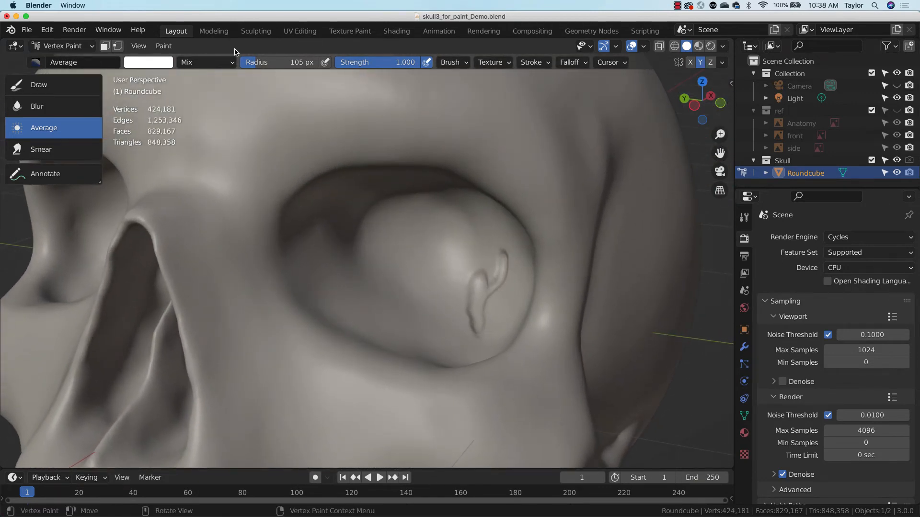
pyautogui.click(158, 61)
pyautogui.moveTo(233, 119); pyautogui.dragTo(233, 126)
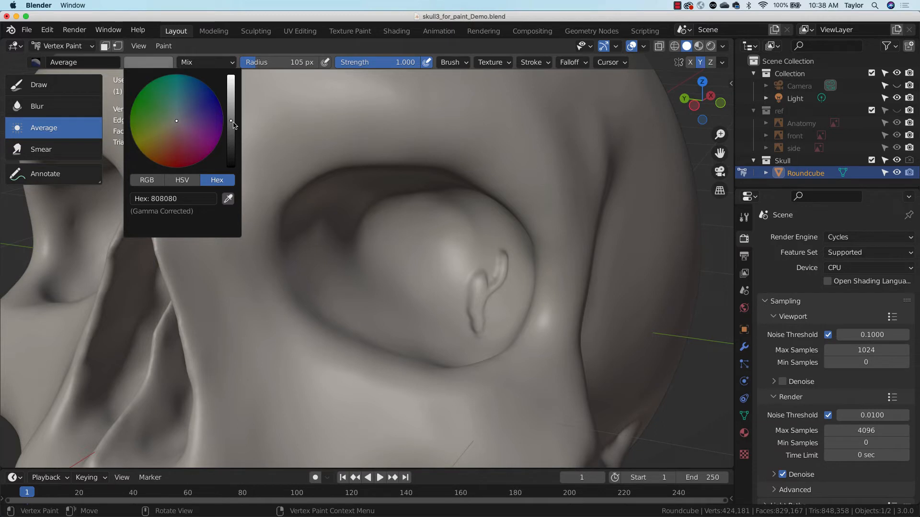
# Switch to the Draw brush and darken its off-white colour to a mid grey
pyautogui.click(81, 84)
pyautogui.moveTo(534, 234)
pyautogui.mouseDown(button='middle')
pyautogui.moveTo(544, 236)
pyautogui.moveTo(466, 277)
pyautogui.mouseUp(button='middle')
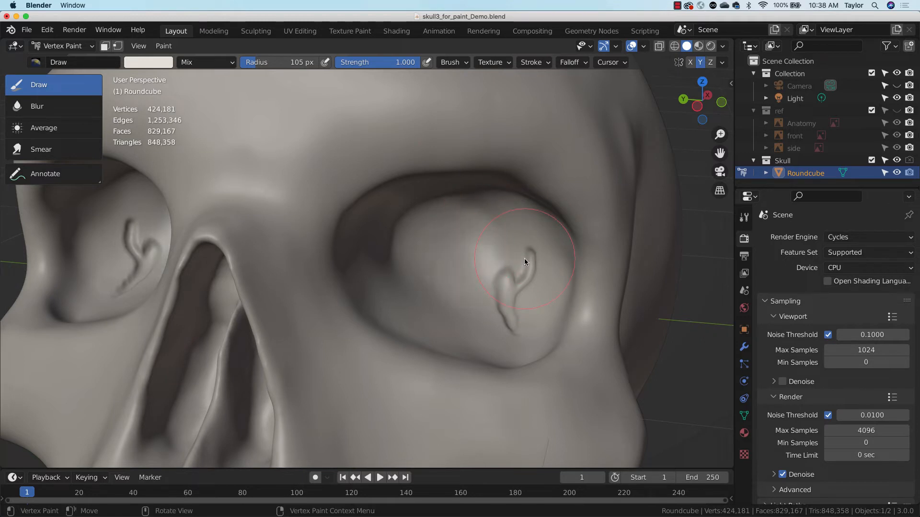
pyautogui.click(169, 61)
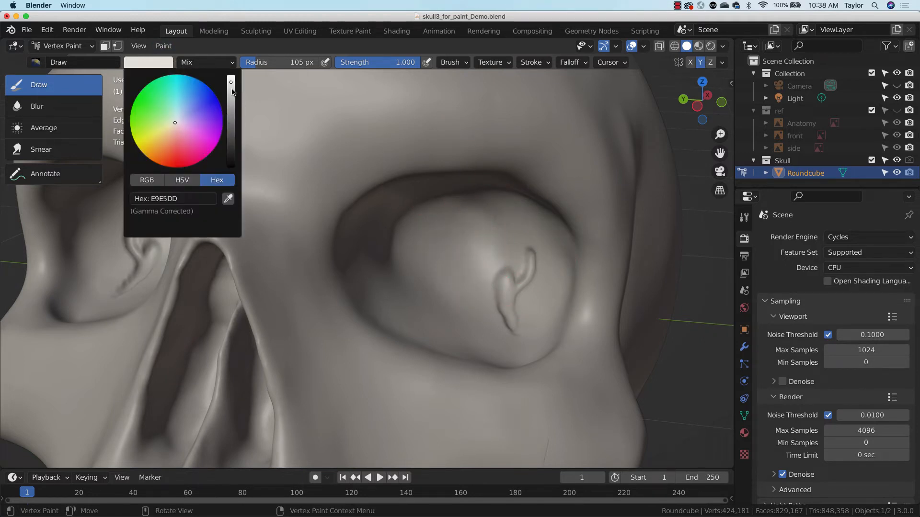
pyautogui.moveTo(232, 92)
pyautogui.mouseDown()
pyautogui.moveTo(231, 144)
pyautogui.moveTo(232, 120)
pyautogui.mouseUp()
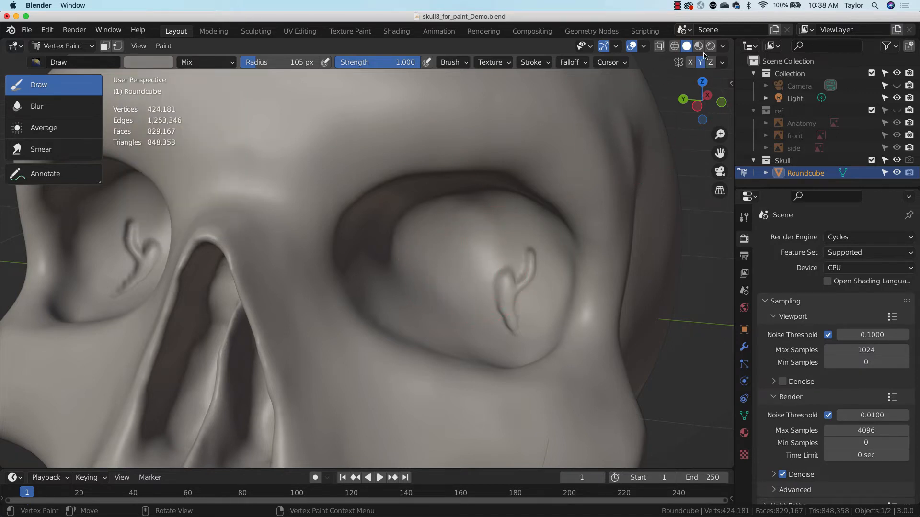
# Paint the domed surface and inner recess inside the skull's left eye socket grey
pyautogui.moveTo(455, 285)
pyautogui.mouseDown()
pyautogui.moveTo(478, 250)
pyautogui.moveTo(489, 263)
pyautogui.moveTo(479, 283)
pyautogui.moveTo(438, 256)
pyautogui.moveTo(484, 281)
pyautogui.moveTo(492, 303)
pyautogui.moveTo(467, 297)
pyautogui.moveTo(425, 263)
pyautogui.moveTo(416, 265)
pyautogui.moveTo(418, 286)
pyautogui.moveTo(429, 232)
pyautogui.moveTo(455, 203)
pyautogui.moveTo(512, 282)
pyautogui.moveTo(431, 275)
pyautogui.moveTo(421, 298)
pyautogui.moveTo(450, 319)
pyautogui.moveTo(534, 265)
pyautogui.mouseUp()
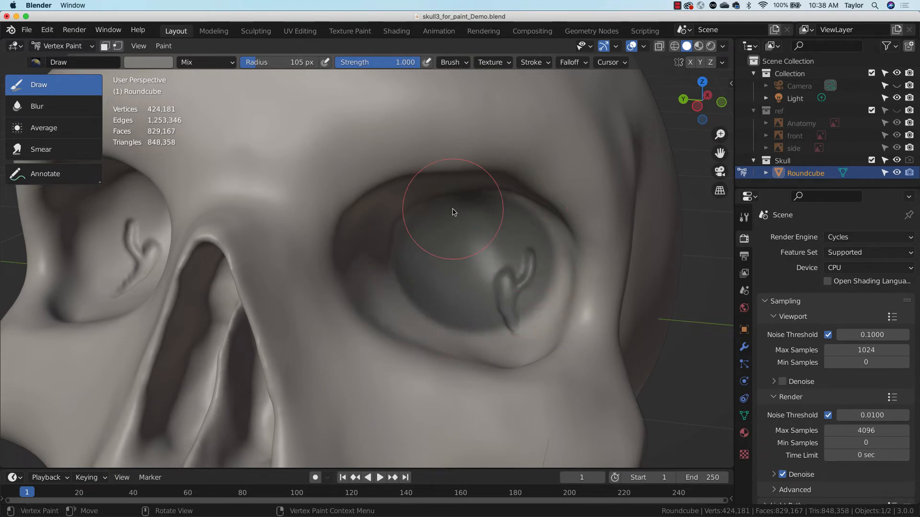
pyautogui.moveTo(452, 206); pyautogui.dragTo(556, 224, button='middle')
pyautogui.moveTo(550, 254)
pyautogui.mouseDown()
pyautogui.moveTo(548, 291)
pyautogui.moveTo(501, 314)
pyautogui.moveTo(472, 298)
pyautogui.moveTo(496, 315)
pyautogui.moveTo(450, 300)
pyautogui.moveTo(419, 239)
pyautogui.moveTo(453, 203)
pyautogui.mouseUp()
pyautogui.moveTo(483, 236)
pyautogui.mouseDown(button='middle')
pyautogui.moveTo(460, 245)
pyautogui.moveTo(470, 226)
pyautogui.mouseUp(button='middle')
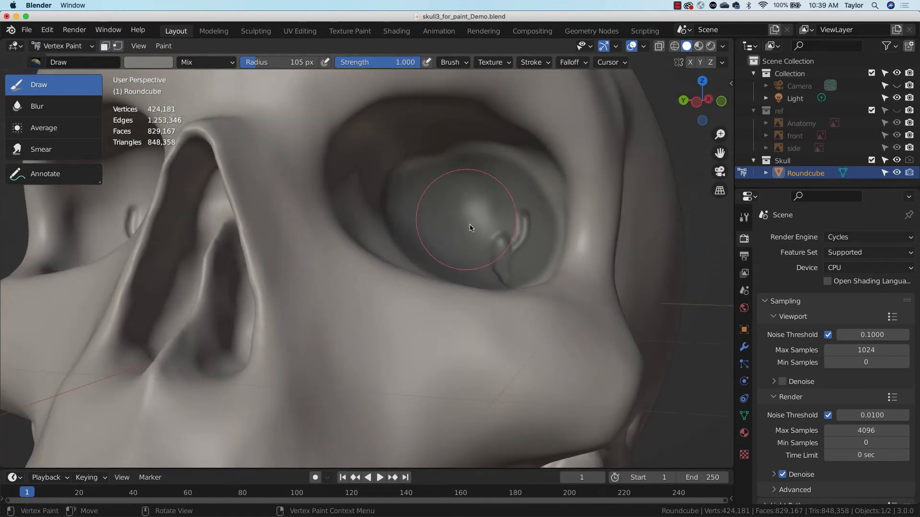
pyautogui.moveTo(398, 187)
pyautogui.mouseDown(button='middle')
pyautogui.moveTo(392, 227)
pyautogui.moveTo(378, 236)
pyautogui.mouseUp(button='middle')
pyautogui.moveTo(310, 286)
pyautogui.mouseDown()
pyautogui.moveTo(312, 328)
pyautogui.moveTo(279, 264)
pyautogui.moveTo(299, 221)
pyautogui.moveTo(320, 224)
pyautogui.moveTo(308, 287)
pyautogui.moveTo(307, 267)
pyautogui.mouseUp()
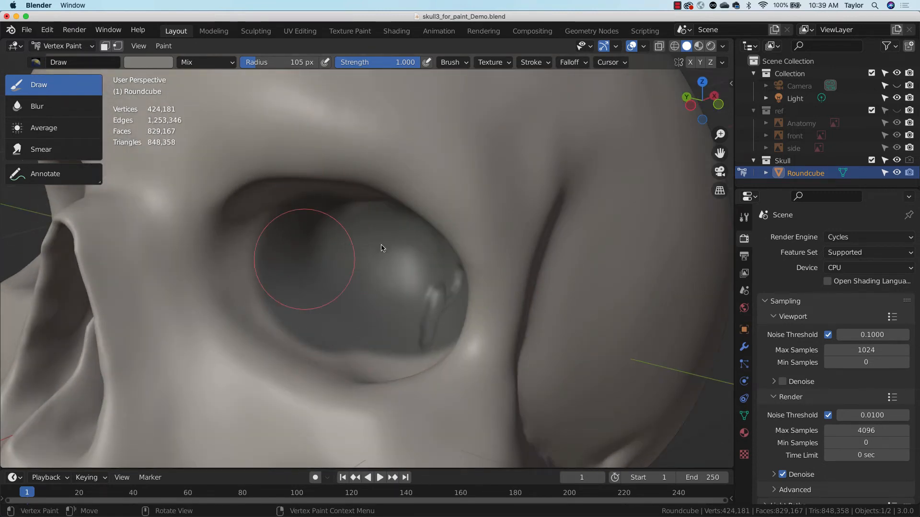
# Extend the grey paint over the outer wall and lower edge of the skull's left eye socket
pyautogui.moveTo(382, 248); pyautogui.dragTo(438, 199, button='middle')
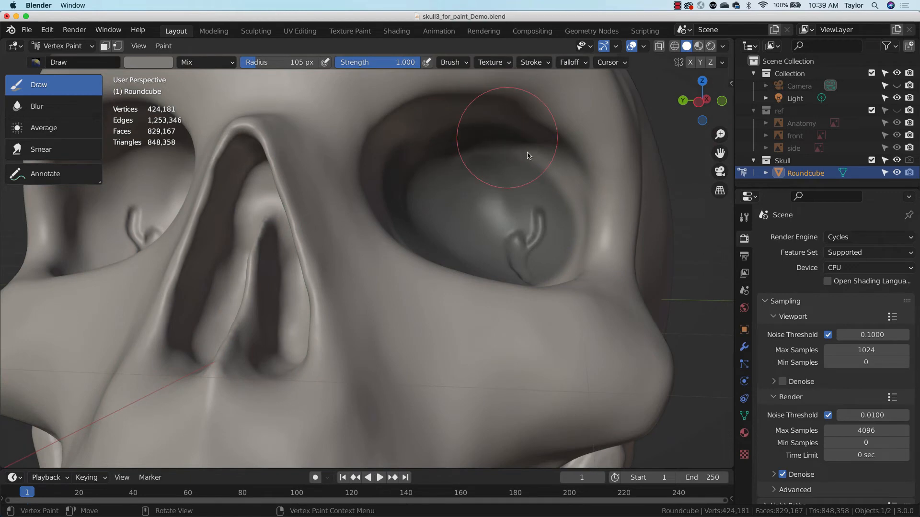
pyautogui.scroll(-4, 561, 234)
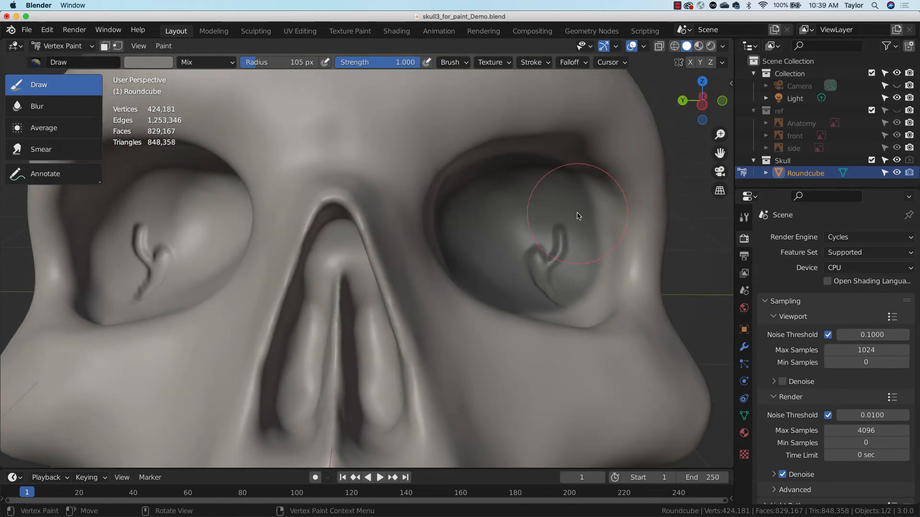
pyautogui.moveTo(594, 224)
pyautogui.mouseDown()
pyautogui.moveTo(589, 274)
pyautogui.moveTo(561, 302)
pyautogui.moveTo(539, 293)
pyautogui.mouseUp()
pyautogui.moveTo(589, 277); pyautogui.dragTo(554, 284, button='middle')
pyautogui.moveTo(501, 339)
pyautogui.mouseDown()
pyautogui.moveTo(443, 335)
pyautogui.moveTo(426, 315)
pyautogui.mouseUp()
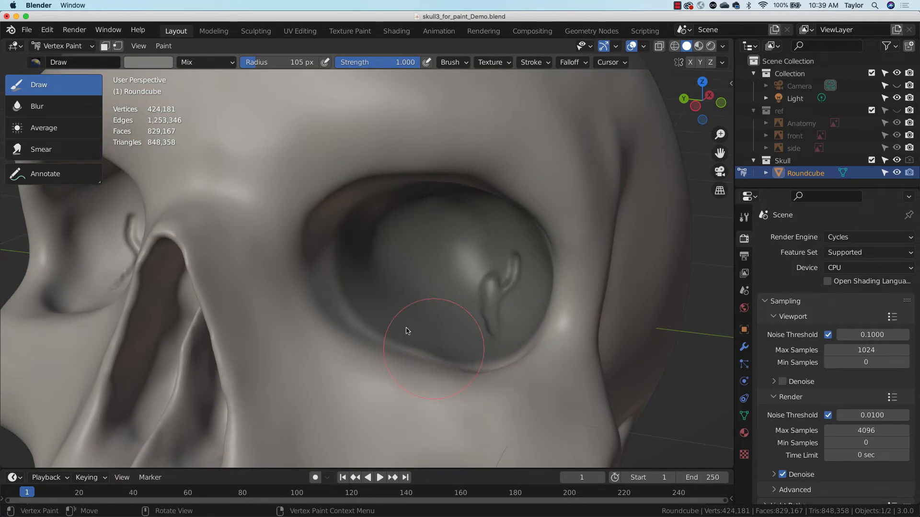
pyautogui.moveTo(388, 295)
pyautogui.mouseDown(button='middle')
pyautogui.moveTo(407, 310)
pyautogui.moveTo(375, 274)
pyautogui.mouseUp(button='middle')
pyautogui.moveTo(352, 305)
pyautogui.mouseDown()
pyautogui.moveTo(312, 241)
pyautogui.moveTo(324, 199)
pyautogui.moveTo(357, 181)
pyautogui.moveTo(445, 210)
pyautogui.mouseUp()
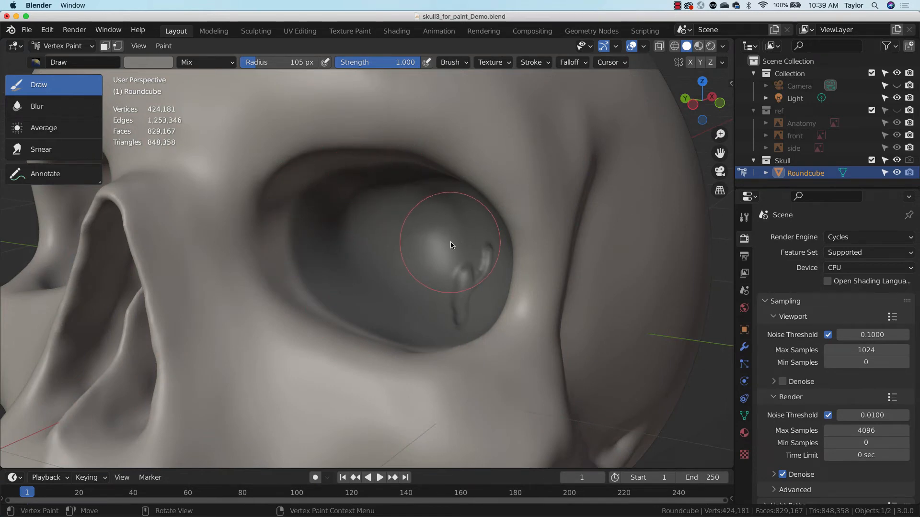
pyautogui.moveTo(449, 242); pyautogui.dragTo(441, 261, button='middle')
# Try to soften the grey paint edge inside the skull's left eye socket with the Average and Blur brushes
pyautogui.click(74, 129)
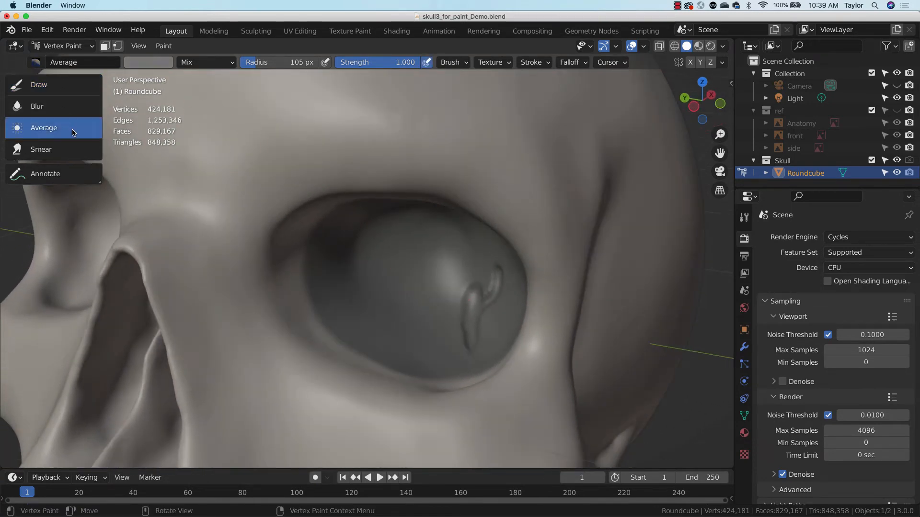
pyautogui.moveTo(357, 226); pyautogui.dragTo(318, 257, button='middle')
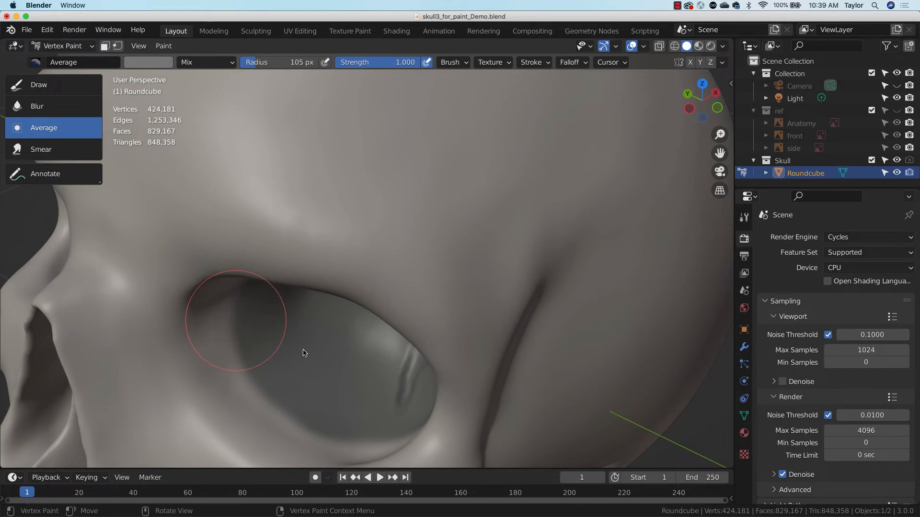
pyautogui.moveTo(318, 304); pyautogui.dragTo(320, 258, button='middle')
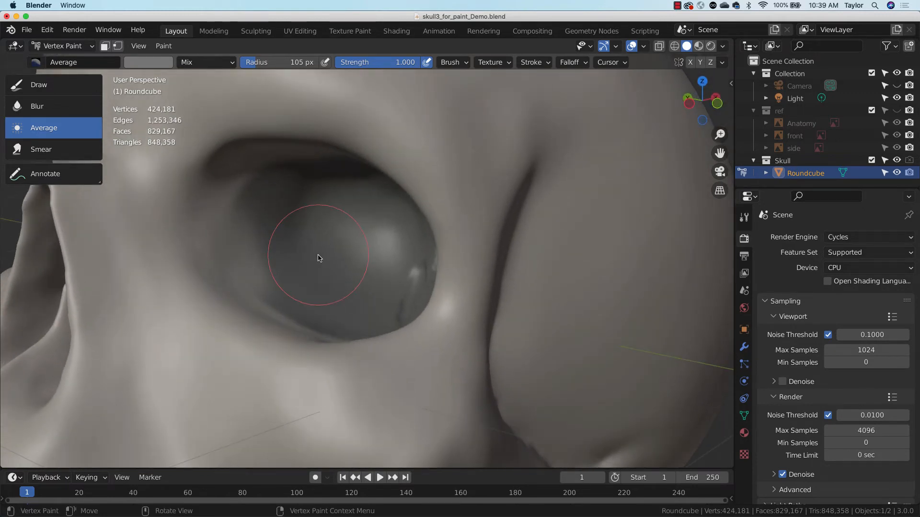
pyautogui.press('ctrl')
pyautogui.click(73, 106)
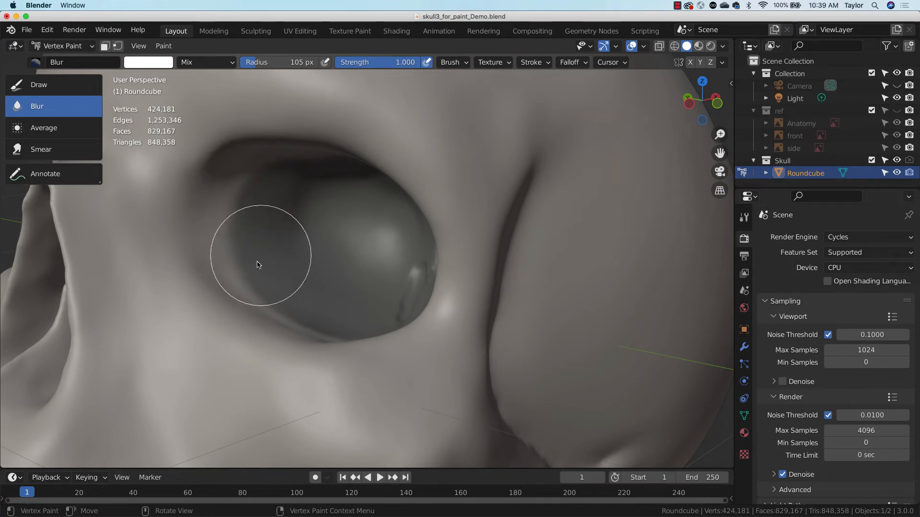
# Lower the Average brush strength to 0.706 and blend the grey paint into the bone around the left eye socket's inner walls
pyautogui.click(93, 123)
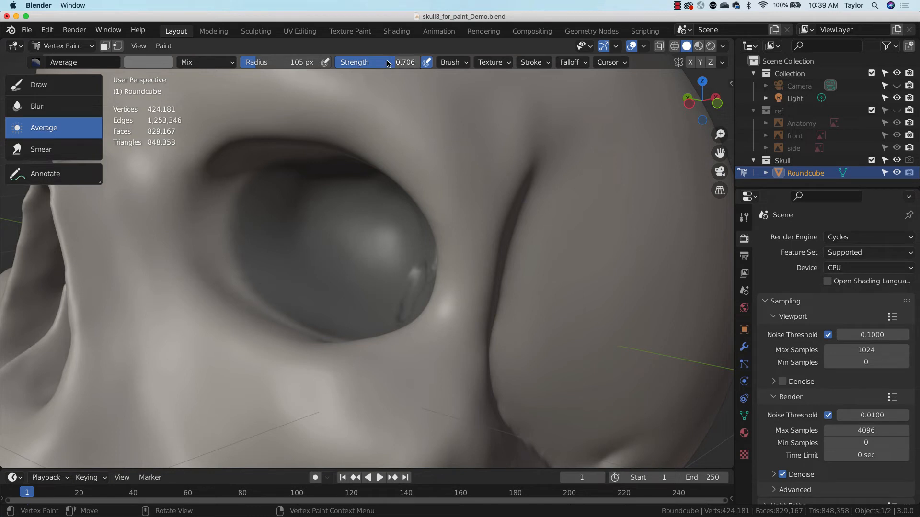
pyautogui.moveTo(389, 62); pyautogui.dragTo(364, 61)
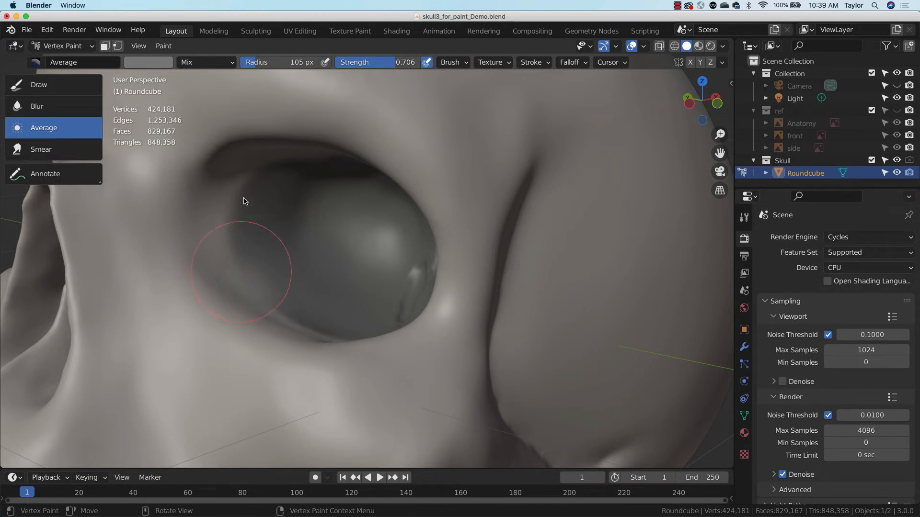
pyautogui.moveTo(360, 189)
pyautogui.mouseDown(button='middle')
pyautogui.moveTo(355, 263)
pyautogui.moveTo(390, 339)
pyautogui.mouseUp(button='middle')
pyautogui.moveTo(497, 384); pyautogui.dragTo(602, 332, button='middle')
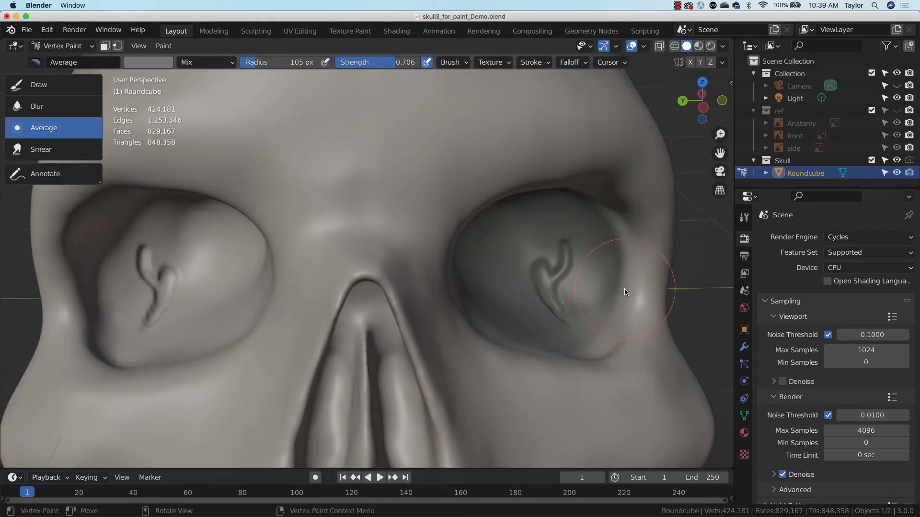
pyautogui.moveTo(628, 237)
pyautogui.mouseDown(button='middle')
pyautogui.moveTo(641, 194)
pyautogui.moveTo(630, 164)
pyautogui.mouseUp(button='middle')
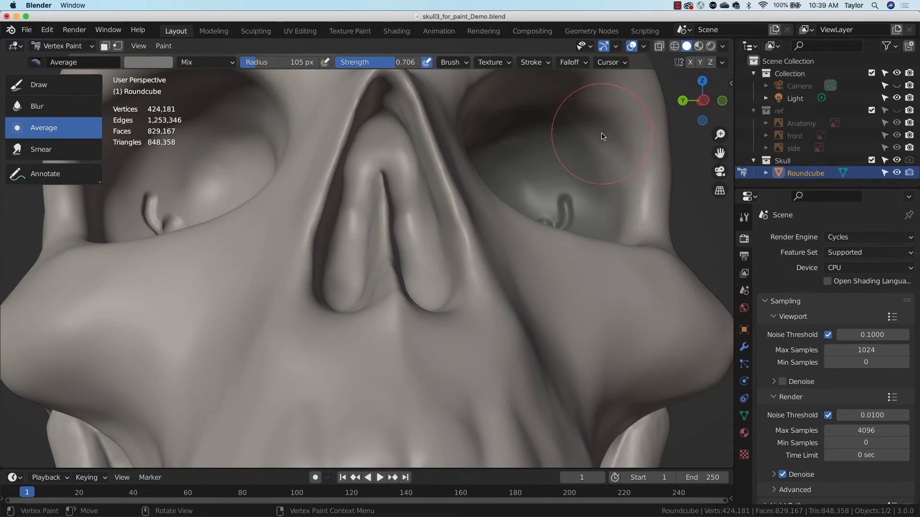
pyautogui.moveTo(601, 134)
pyautogui.mouseDown(button='middle')
pyautogui.moveTo(543, 168)
pyautogui.moveTo(503, 219)
pyautogui.moveTo(323, 388)
pyautogui.mouseUp(button='middle')
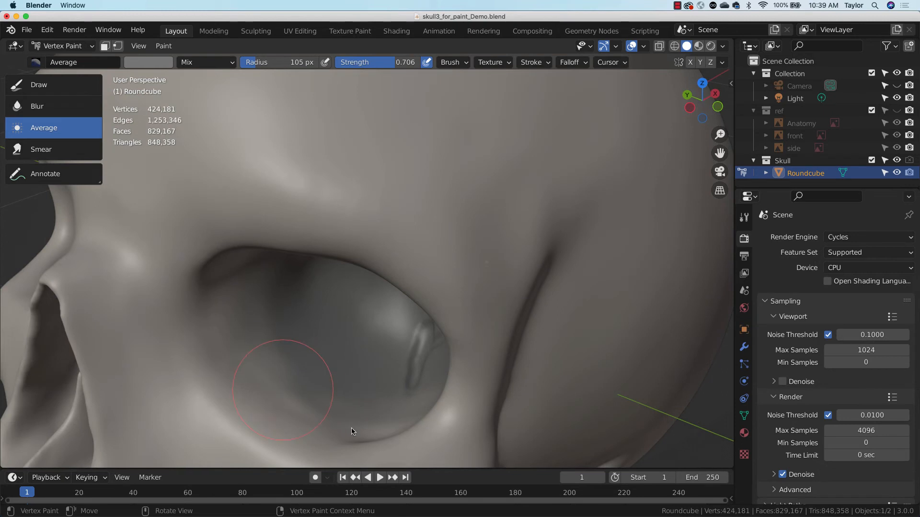
pyautogui.moveTo(540, 259); pyautogui.dragTo(537, 256, button='middle')
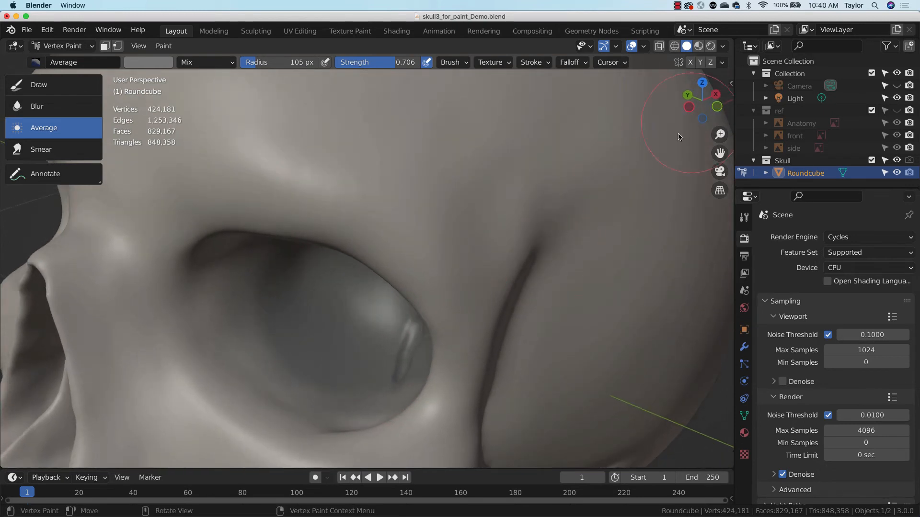
# Preview the whole skull in Rendered viewport shading
pyautogui.moveTo(721, 134); pyautogui.dragTo(723, 158)
pyautogui.moveTo(550, 288); pyautogui.dragTo(581, 266, button='middle')
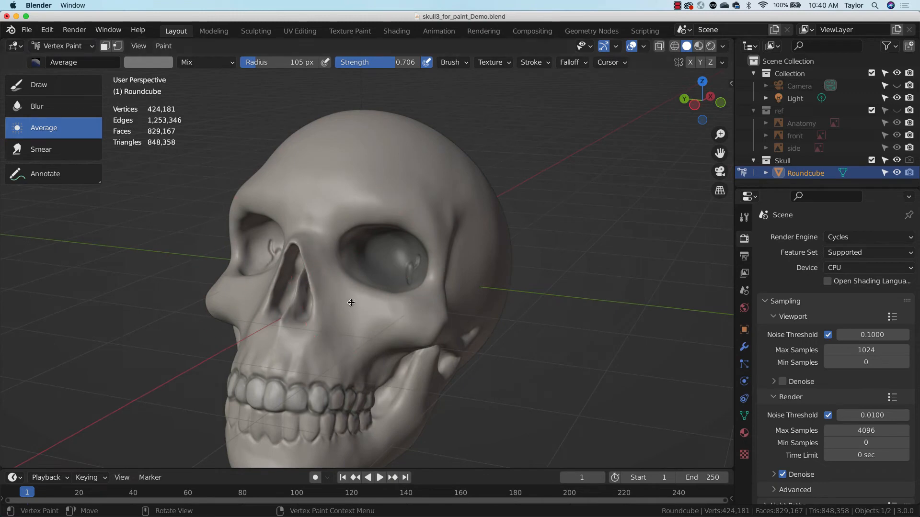
pyautogui.click(712, 47)
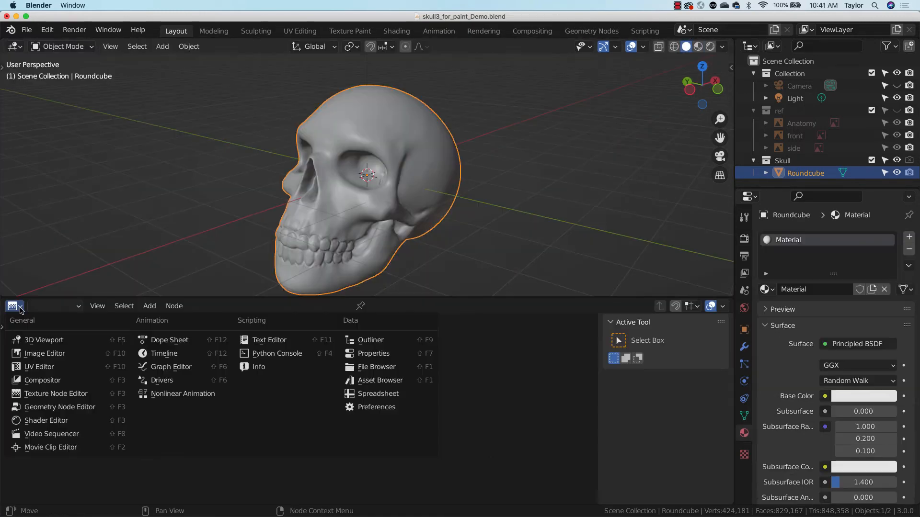
# Change the lower editor to the Shader Editor to show the skull material's Principled BSDF node
pyautogui.click(62, 421)
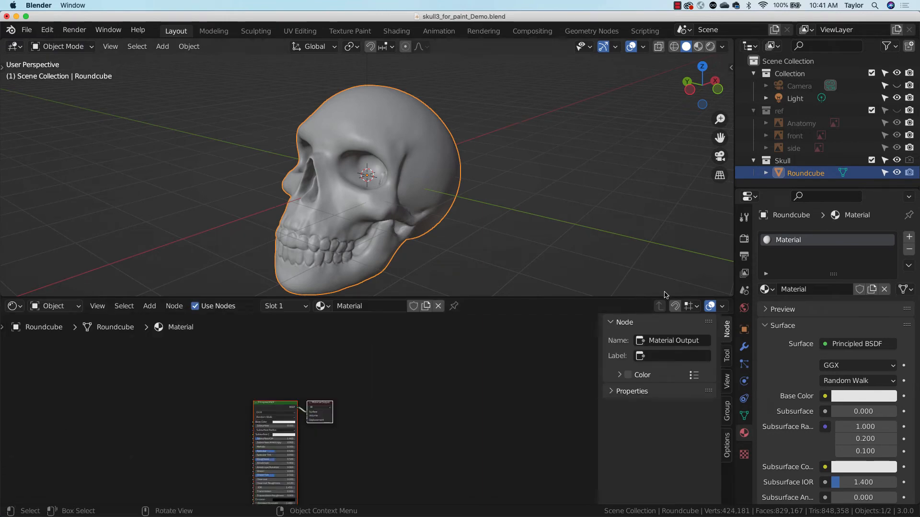
pyautogui.moveTo(353, 445); pyautogui.dragTo(408, 395, button='middle')
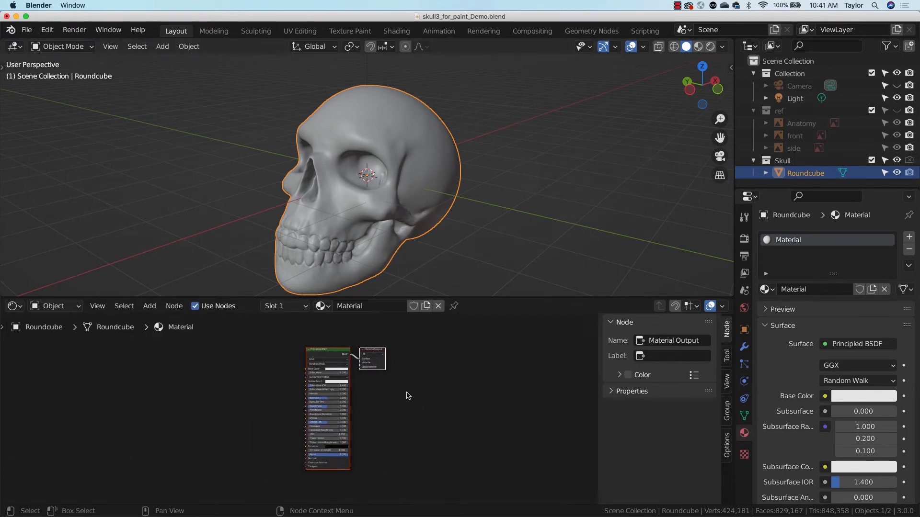
pyautogui.press('b')
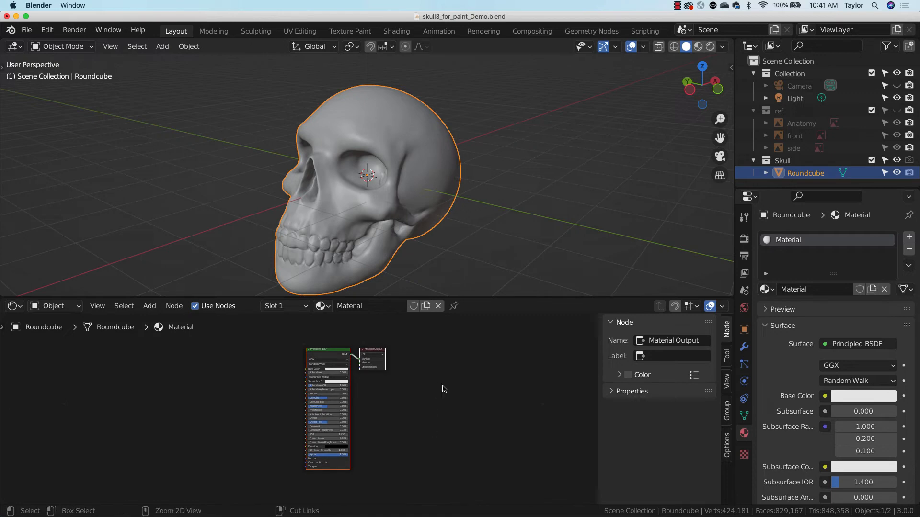
pyautogui.press('Escape')
pyautogui.scroll(3, 425, 410)
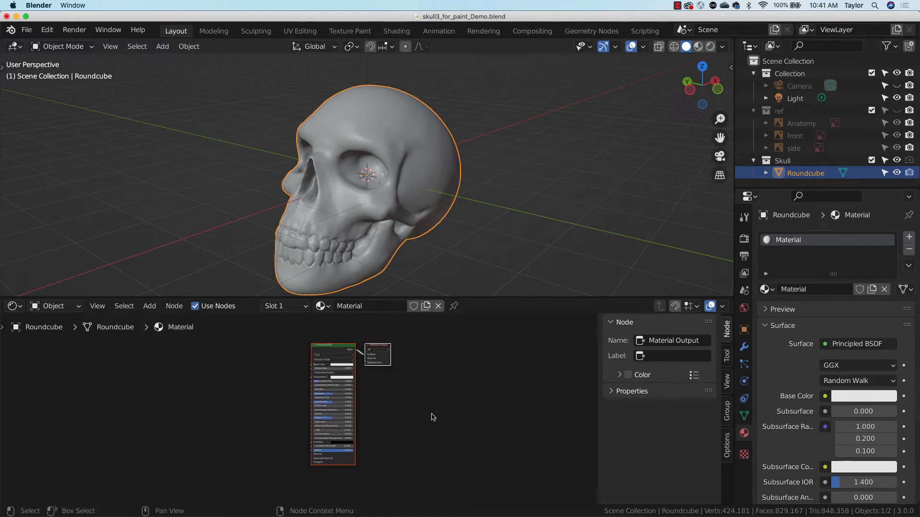
pyautogui.keyDown('ctrl'); pyautogui.moveTo(434, 366); pyautogui.dragTo(455, 283, button='middle'); pyautogui.keyUp('ctrl')
pyautogui.moveTo(312, 399); pyautogui.dragTo(384, 498, button='middle')
pyautogui.moveTo(349, 424); pyautogui.dragTo(355, 447, button='middle')
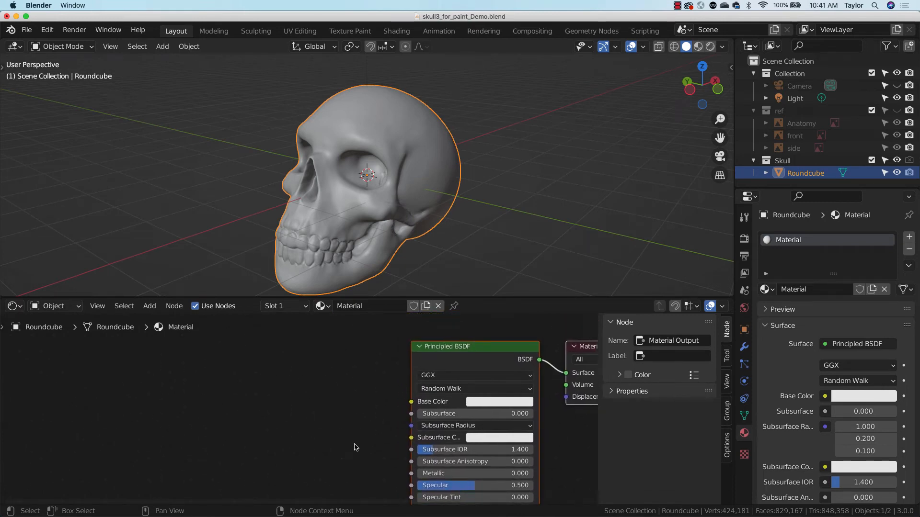
# Add a Vertex Color node beside the Principled BSDF and connect its Color output to Base Color
pyautogui.hotkey('shift', 'a')
pyautogui.moveTo(354, 447)
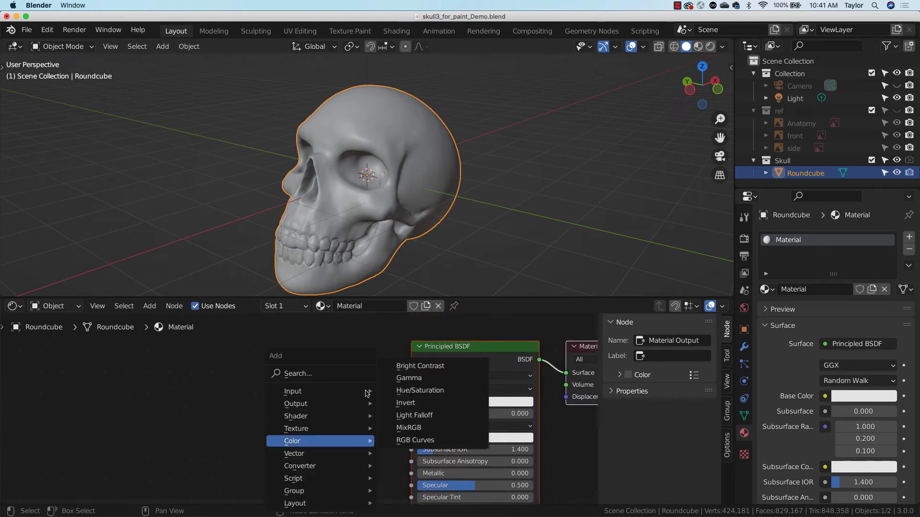
pyautogui.moveTo(330, 396)
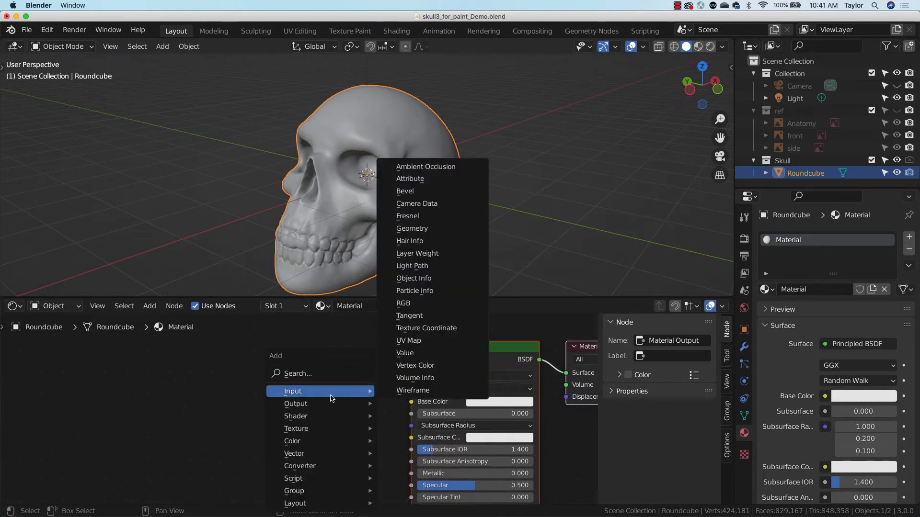
pyautogui.click(416, 366)
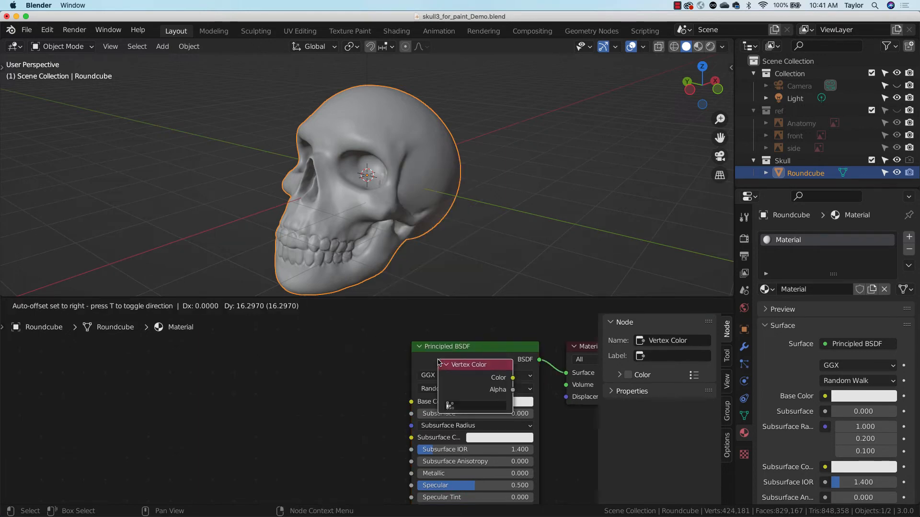
pyautogui.click(284, 379)
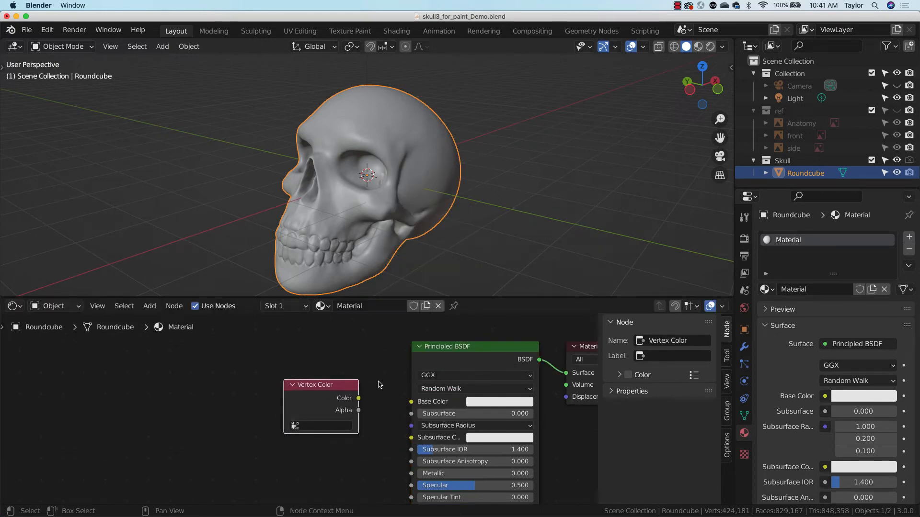
pyautogui.moveTo(358, 399); pyautogui.dragTo(411, 401)
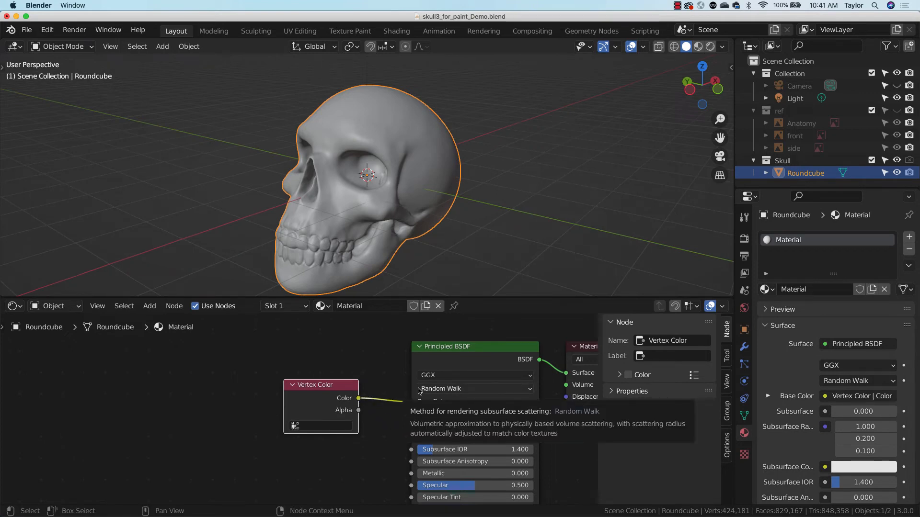
# Set the viewport shading to Rendered and expand the 3D viewport over the node editor's area
pyautogui.click(711, 46)
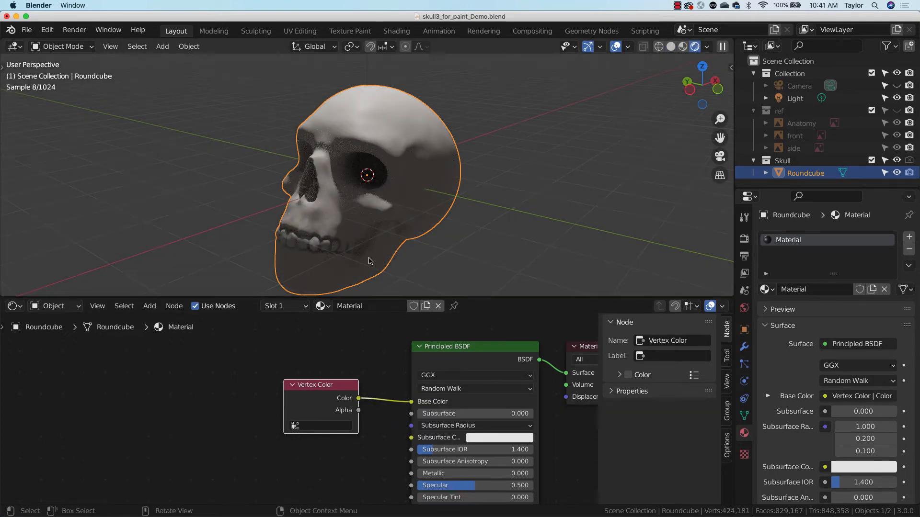
pyautogui.scroll(3, 369, 261)
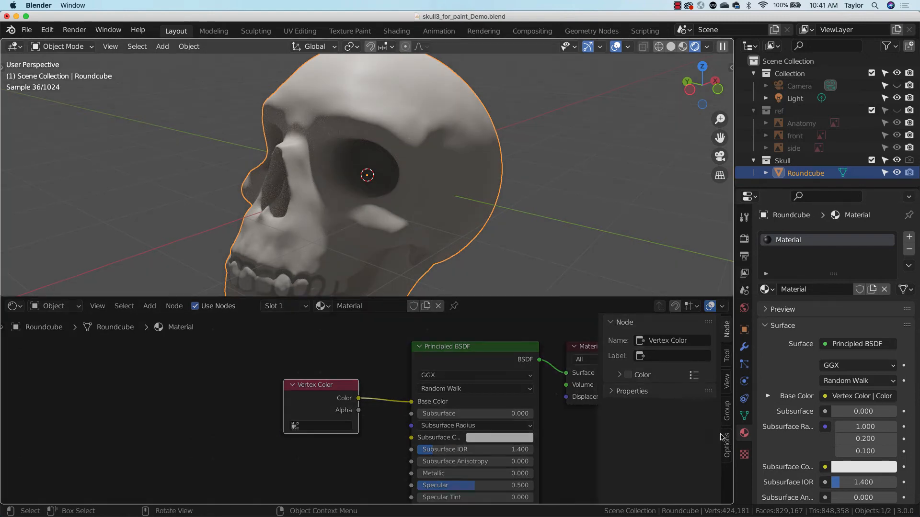
pyautogui.moveTo(722, 437); pyautogui.dragTo(725, 435)
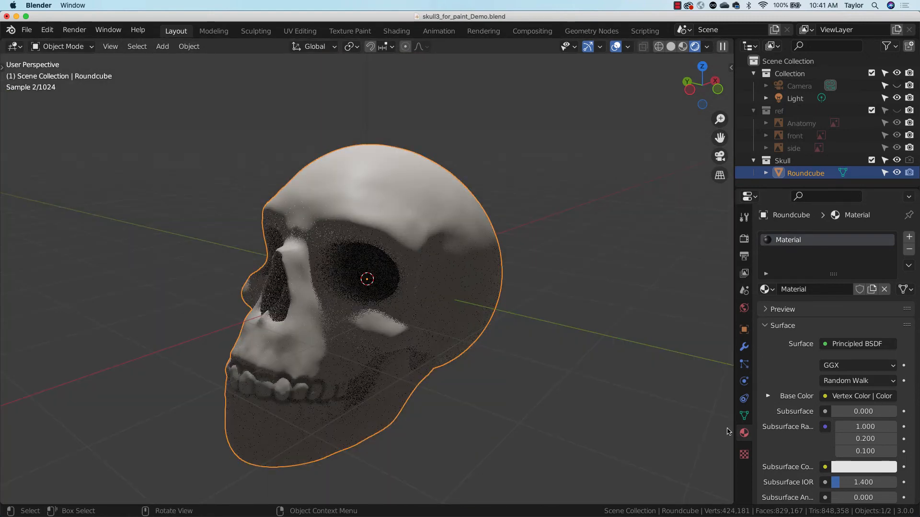
# Deselect the skull and examine its rendered vertex colours on the eye sockets, teeth and cranium from the front and both sides
pyautogui.moveTo(486, 360); pyautogui.dragTo(458, 363, button='middle')
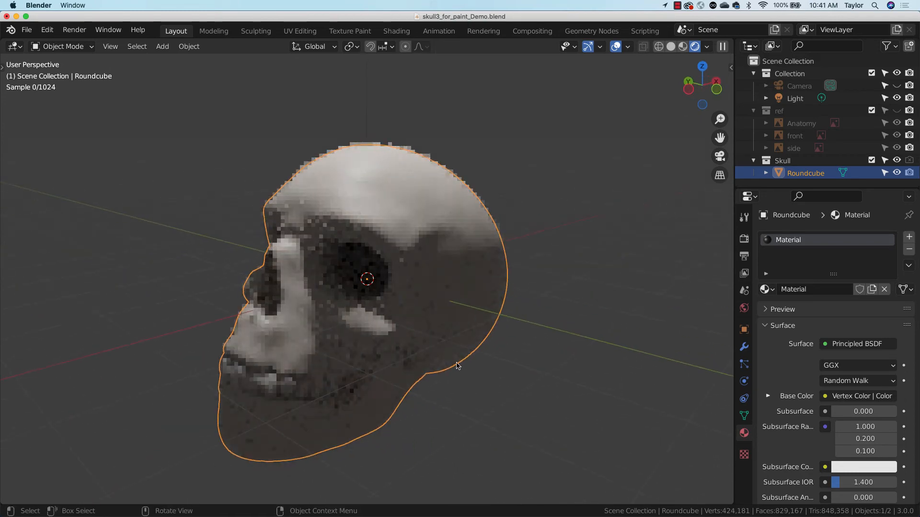
pyautogui.moveTo(523, 350); pyautogui.dragTo(562, 370, button='middle')
pyautogui.scroll(-2, 561, 369)
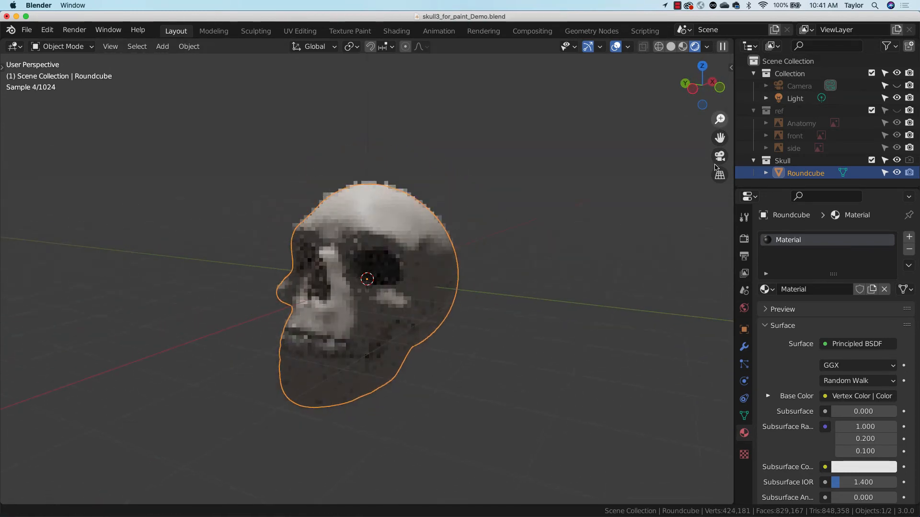
pyautogui.click(507, 329)
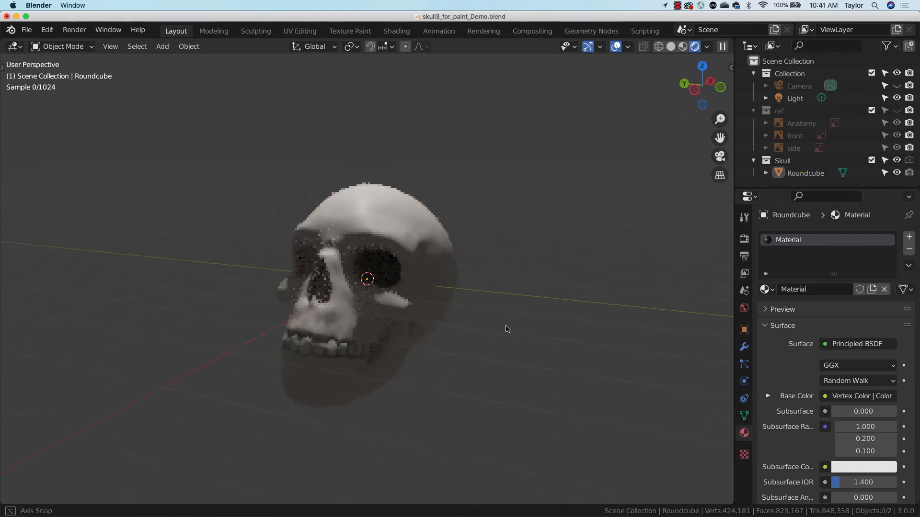
pyautogui.moveTo(507, 328); pyautogui.dragTo(589, 335, button='middle')
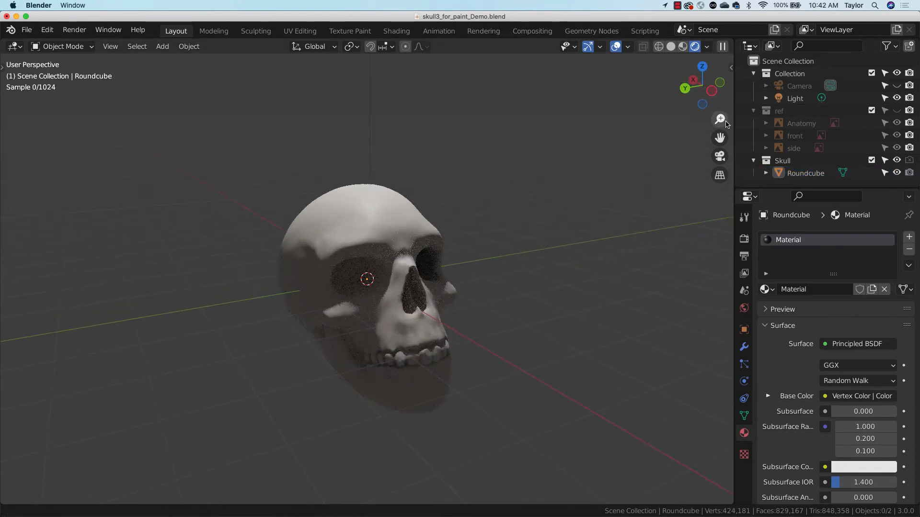
pyautogui.scroll(2, 460, 260)
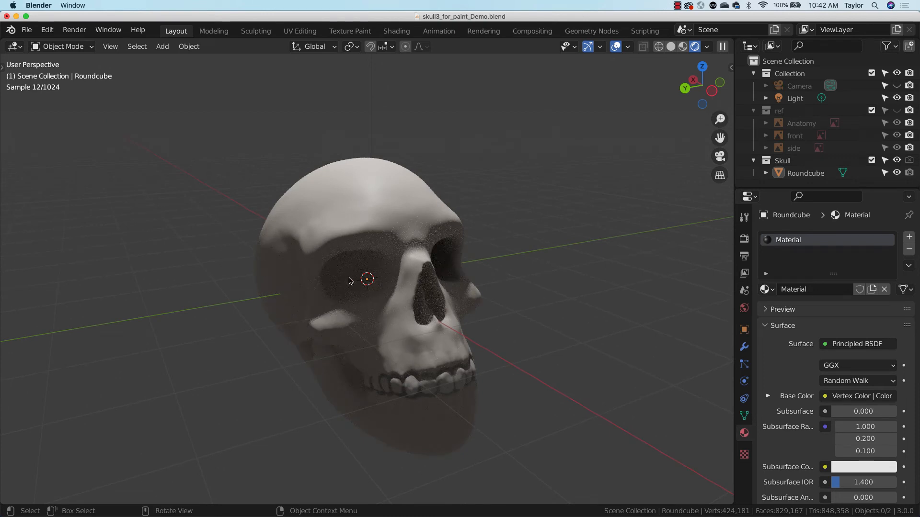
pyautogui.moveTo(489, 343); pyautogui.dragTo(301, 344, button='middle')
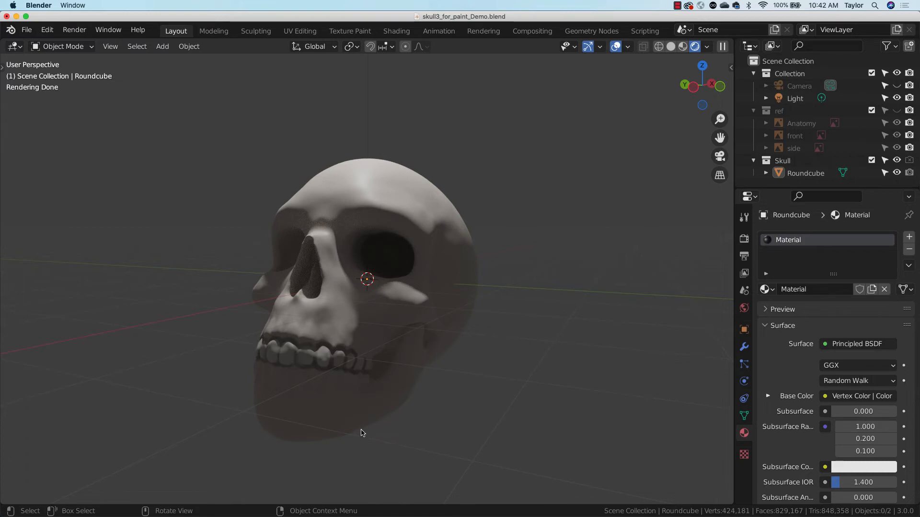
pyautogui.moveTo(452, 314); pyautogui.dragTo(408, 354, button='middle')
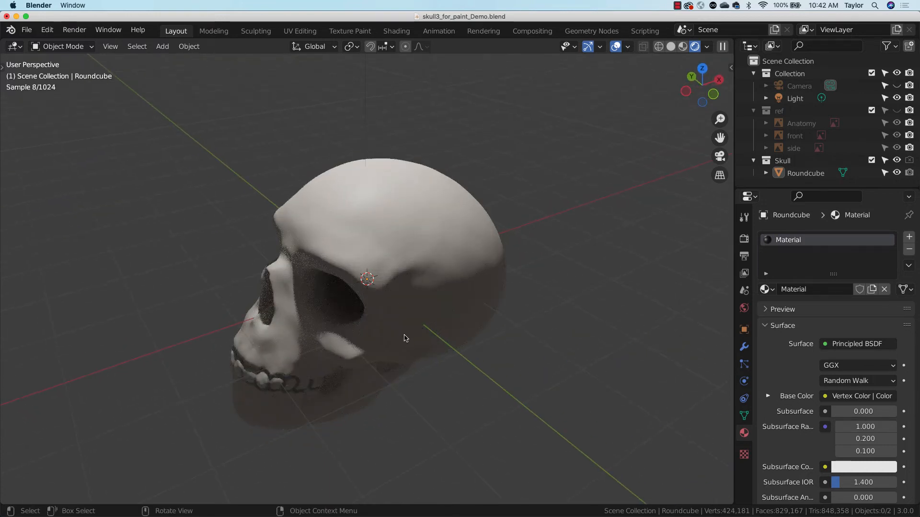
pyautogui.moveTo(406, 333); pyautogui.dragTo(419, 307, button='middle')
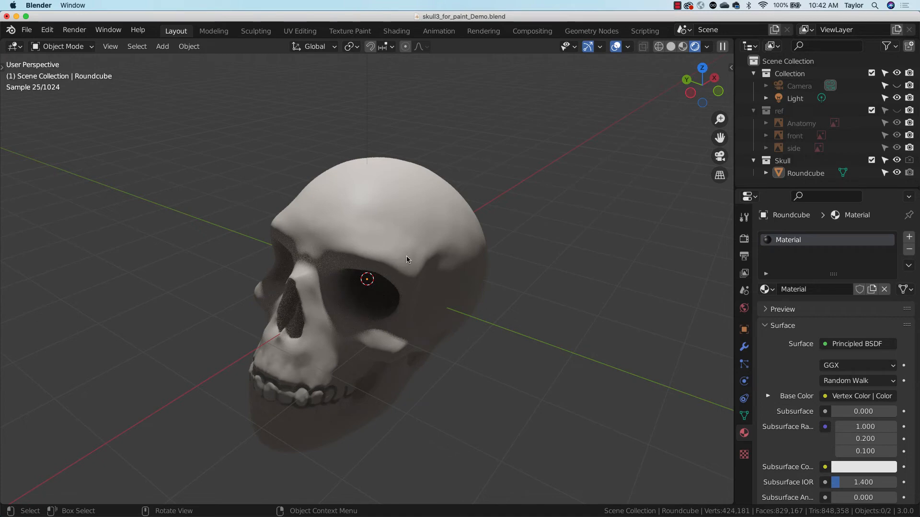
pyautogui.moveTo(401, 239); pyautogui.dragTo(350, 284, button='middle')
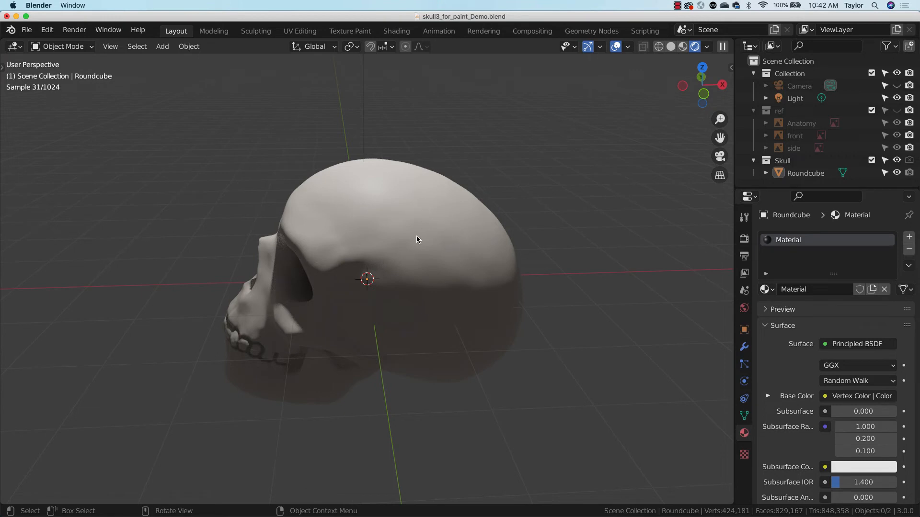
pyautogui.moveTo(418, 227); pyautogui.dragTo(423, 202, button='middle')
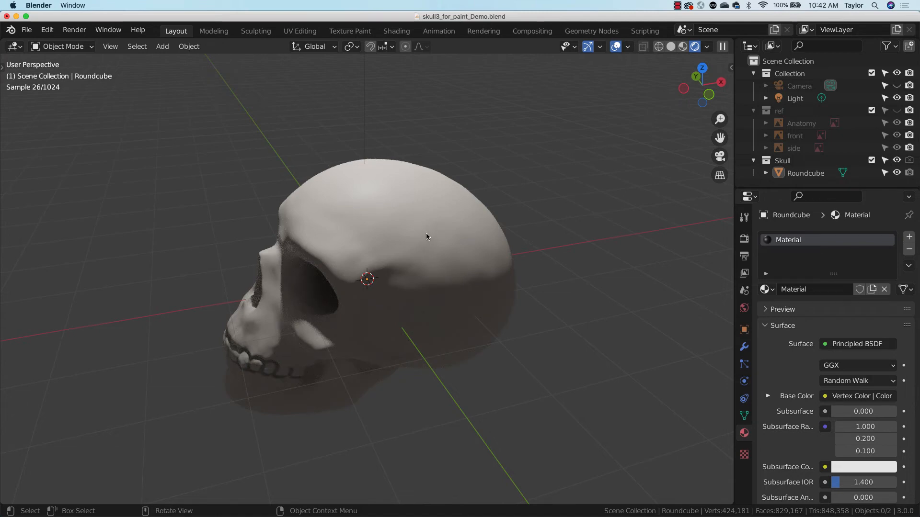
# Select the skull, put it in Vertex Paint mode and activate the Draw brush
pyautogui.click(451, 220)
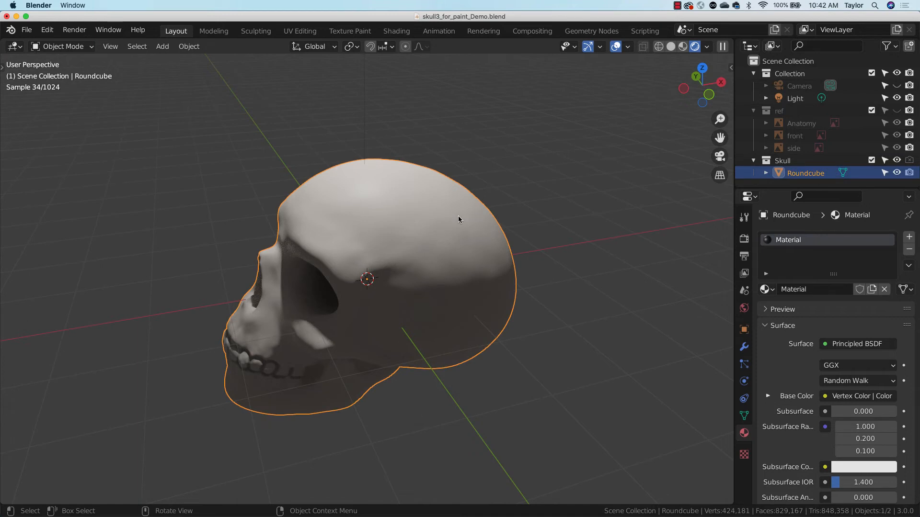
pyautogui.click(77, 47)
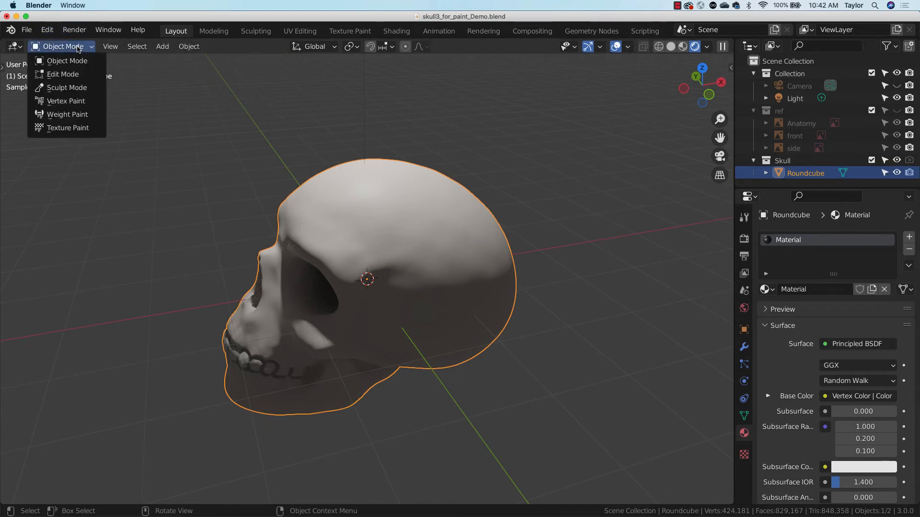
pyautogui.click(80, 104)
pyautogui.moveTo(463, 232); pyautogui.dragTo(423, 238, button='middle')
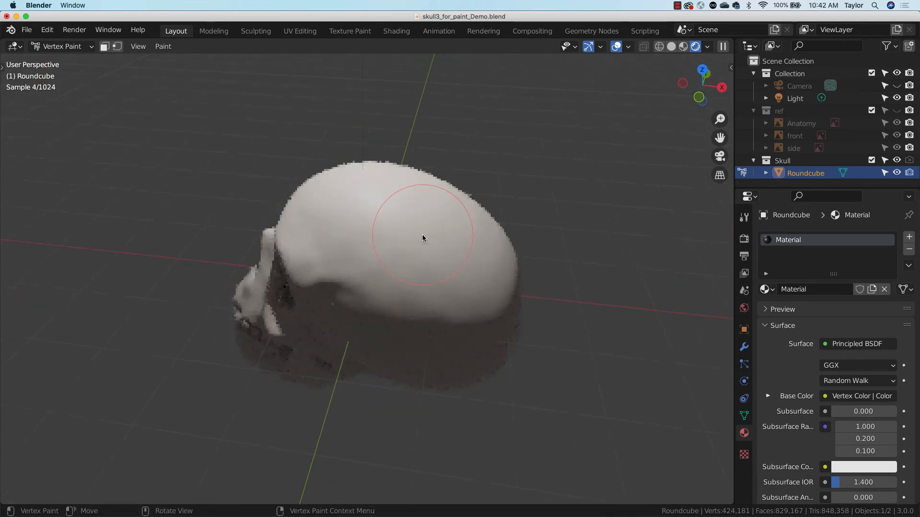
pyautogui.moveTo(725, 123); pyautogui.dragTo(721, 93)
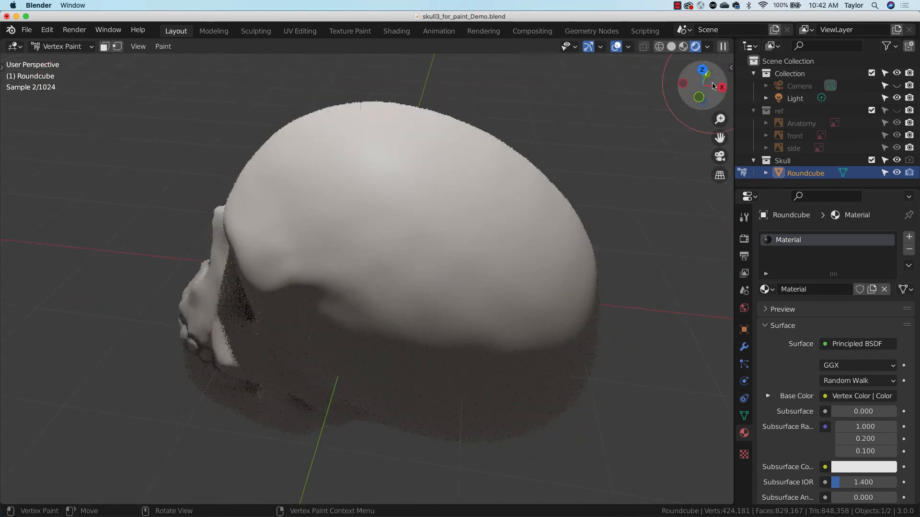
pyautogui.moveTo(2, 69); pyautogui.dragTo(29, 72)
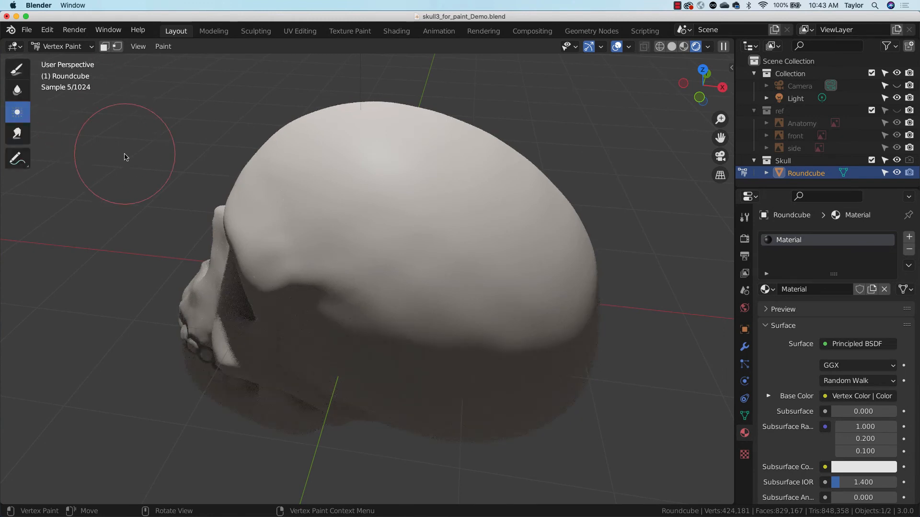
pyautogui.click(17, 69)
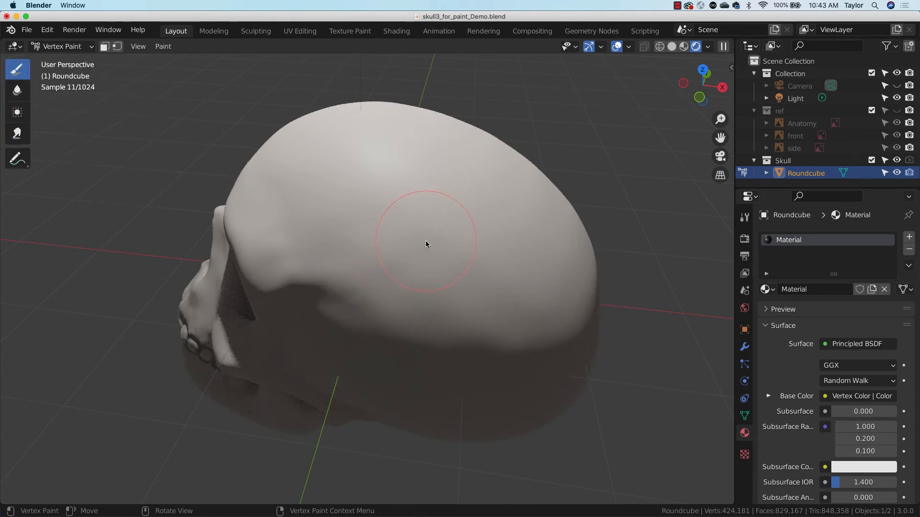
# Shrink the paint brush to a radius of about 7 px and return the viewport to Solid shading
pyautogui.press('f')
pyautogui.click(380, 270)
pyautogui.press('f')
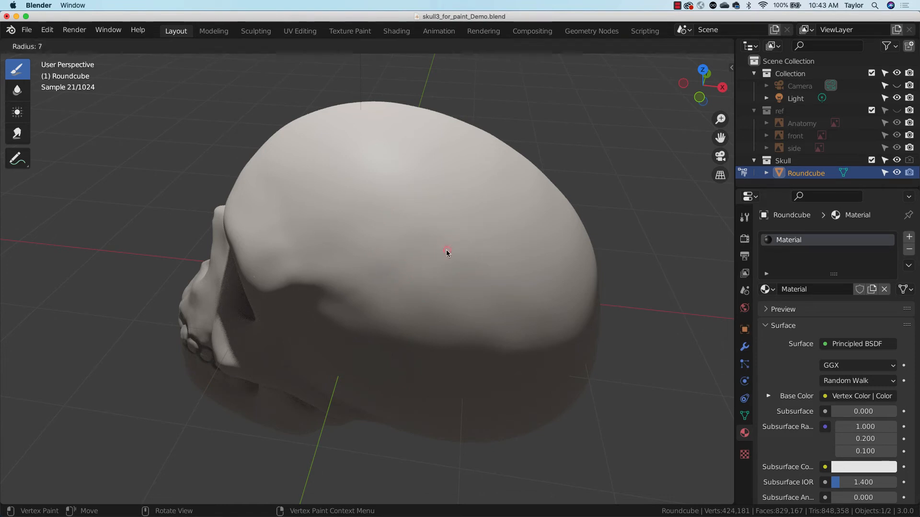
pyautogui.click(443, 252)
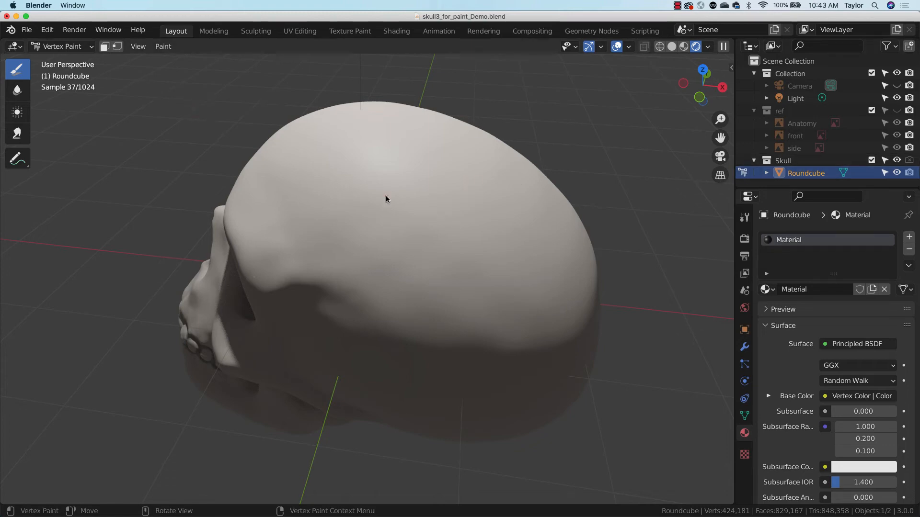
pyautogui.moveTo(357, 245); pyautogui.dragTo(428, 228, button='middle')
pyautogui.click(672, 47)
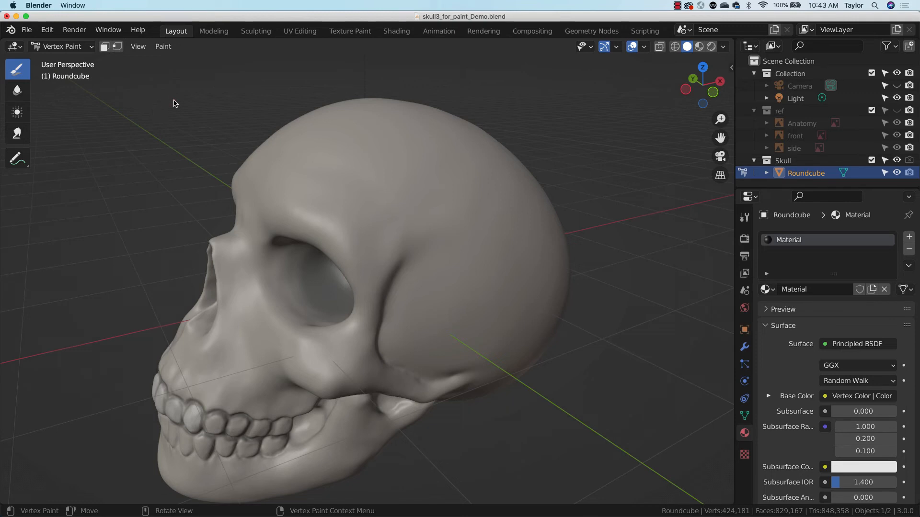
# Paint thin test scribbles on the side of the cranium with the small brush and undo them
pyautogui.click(108, 30)
pyautogui.moveTo(449, 249); pyautogui.dragTo(491, 284)
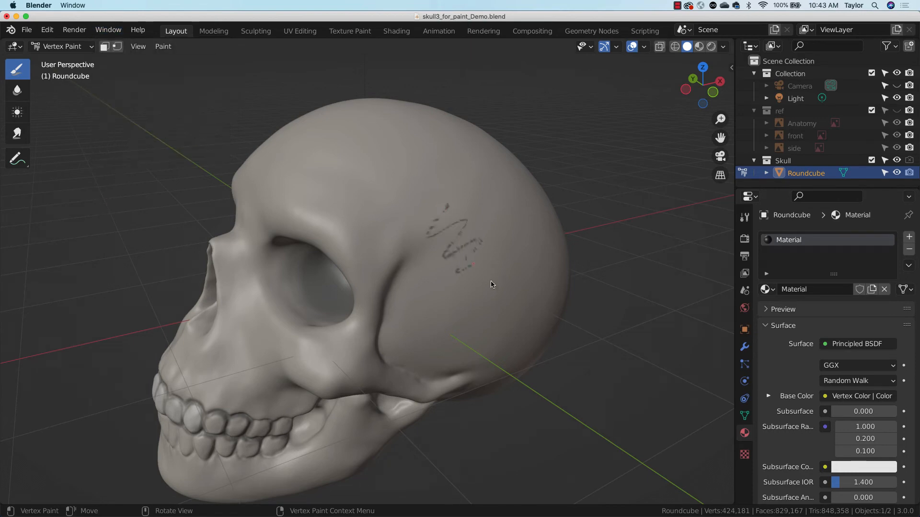
pyautogui.press('super+z')
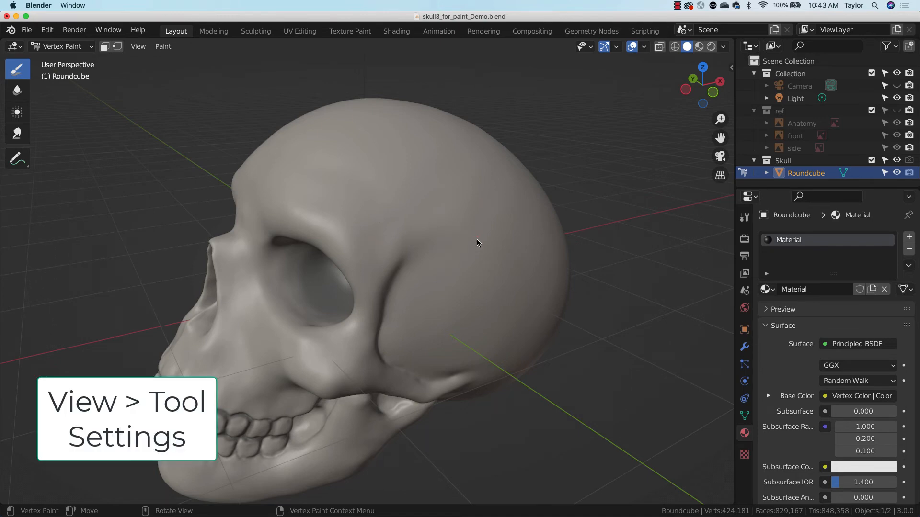
pyautogui.moveTo(477, 243); pyautogui.dragTo(395, 273, button='middle')
pyautogui.moveTo(428, 266); pyautogui.dragTo(431, 263, button='middle')
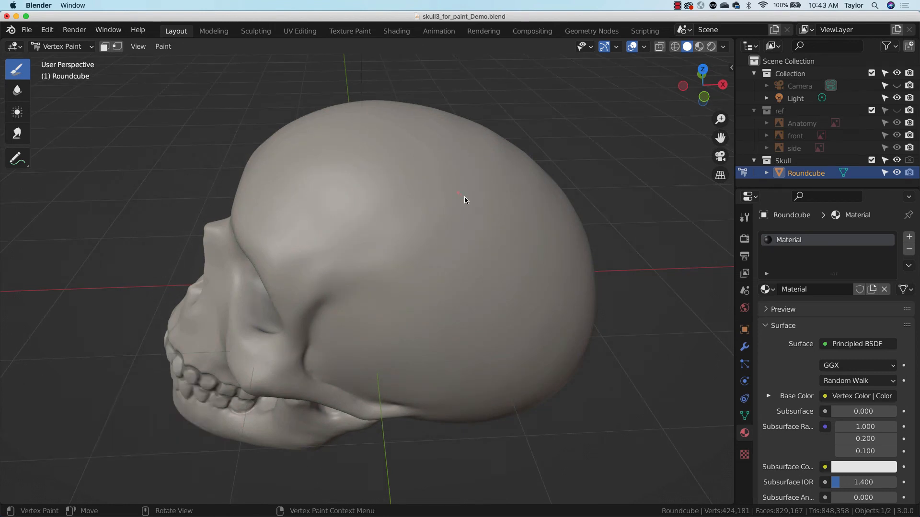
pyautogui.moveTo(469, 278)
pyautogui.mouseDown()
pyautogui.moveTo(437, 300)
pyautogui.moveTo(478, 307)
pyautogui.mouseUp()
pyautogui.hotkey('ctrl', 'z')
# Enlarge the brush slightly, paint a dark wavy crack down the side of the cranium and undo it
pyautogui.press('f')
pyautogui.click(476, 234)
pyautogui.moveTo(465, 213); pyautogui.dragTo(468, 252)
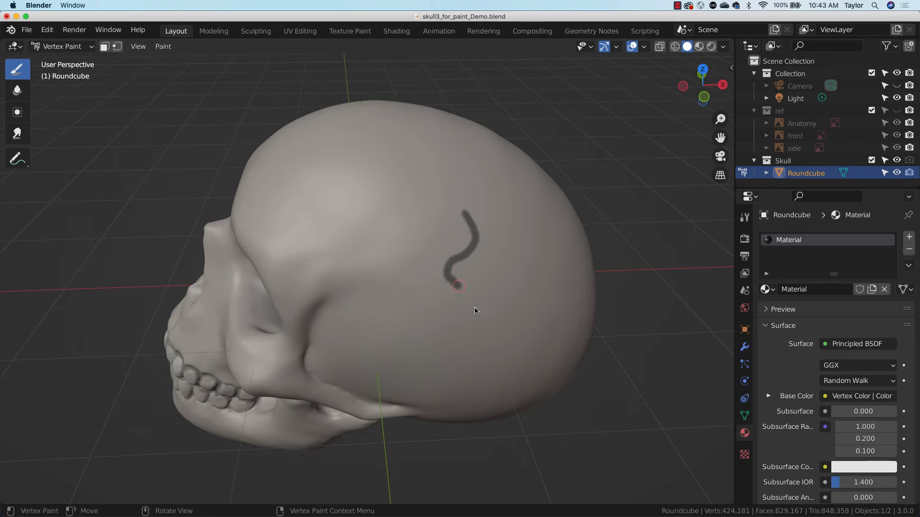
pyautogui.moveTo(458, 337); pyautogui.dragTo(447, 371)
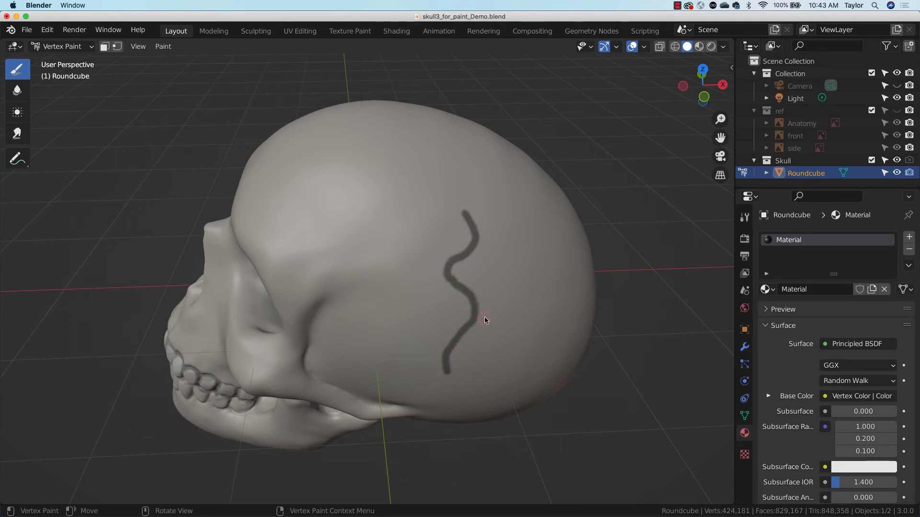
pyautogui.moveTo(437, 343)
pyautogui.mouseDown(button='middle')
pyautogui.moveTo(536, 271)
pyautogui.moveTo(488, 279)
pyautogui.moveTo(517, 248)
pyautogui.mouseUp(button='middle')
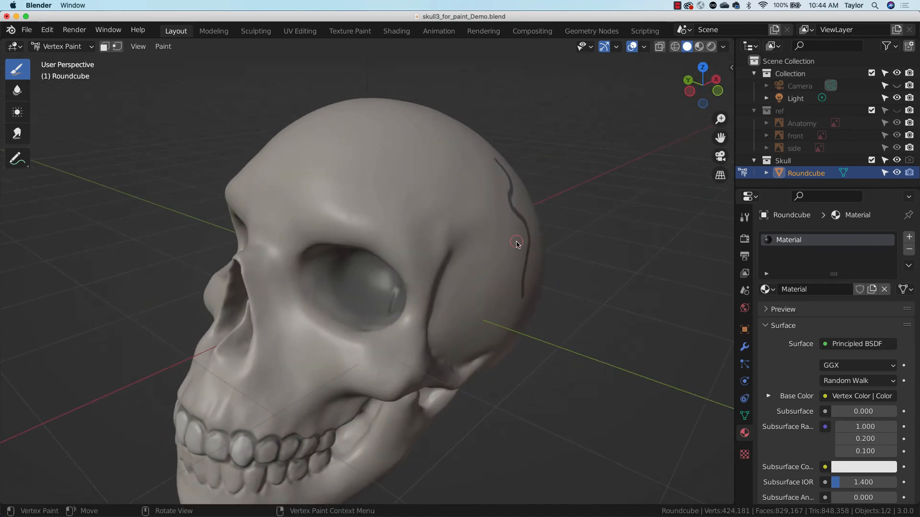
pyautogui.hotkey('ctrl', 'z')
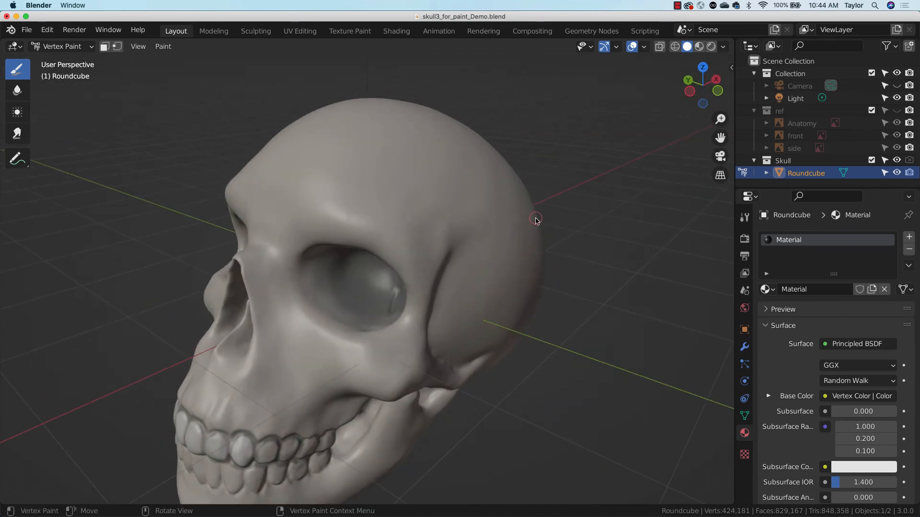
# Leave Vertex Paint and put the skull in Sculpt Mode
pyautogui.click(72, 46)
pyautogui.click(86, 60)
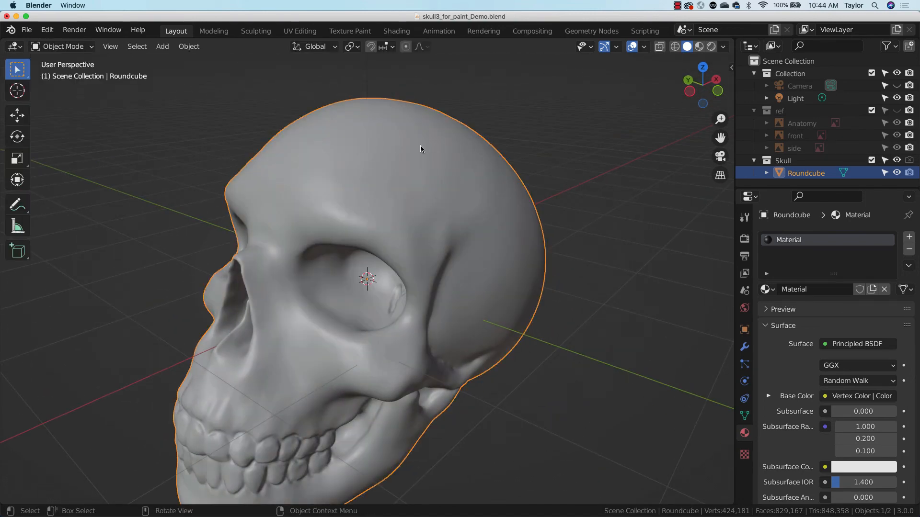
pyautogui.click(62, 47)
pyautogui.click(71, 89)
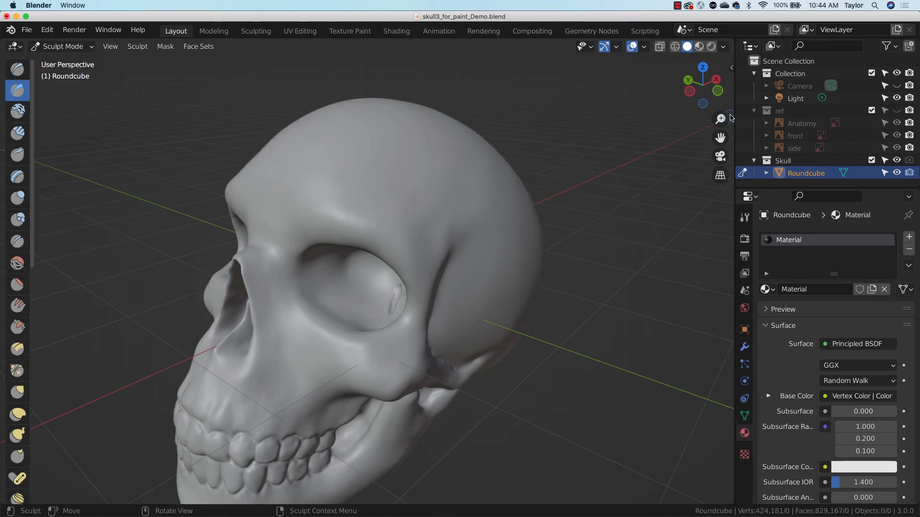
# Try sculpting a jagged crack down the side of the cranium and undo the strokes
pyautogui.moveTo(721, 120); pyautogui.dragTo(733, 81)
pyautogui.moveTo(598, 174)
pyautogui.mouseDown(button='middle')
pyautogui.moveTo(579, 194)
pyautogui.moveTo(513, 211)
pyautogui.mouseUp(button='middle')
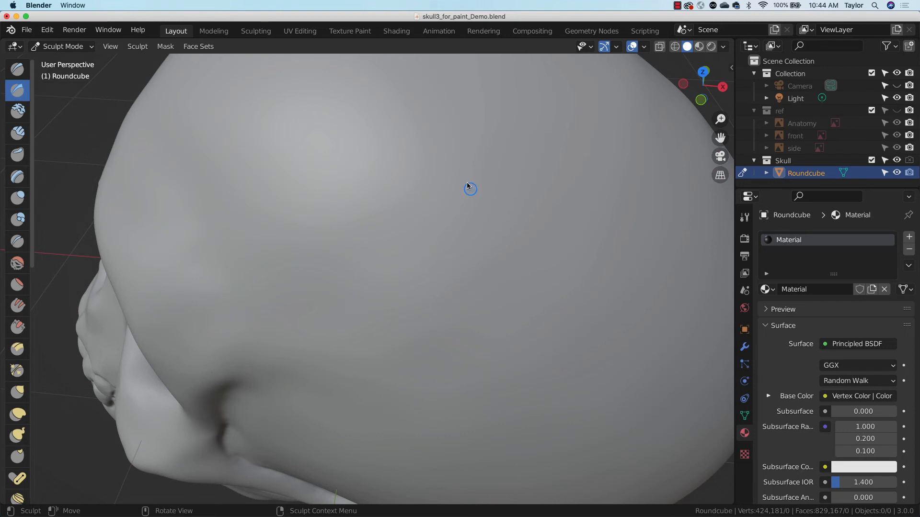
pyautogui.moveTo(464, 192)
pyautogui.mouseDown()
pyautogui.moveTo(478, 226)
pyautogui.moveTo(464, 261)
pyautogui.mouseUp()
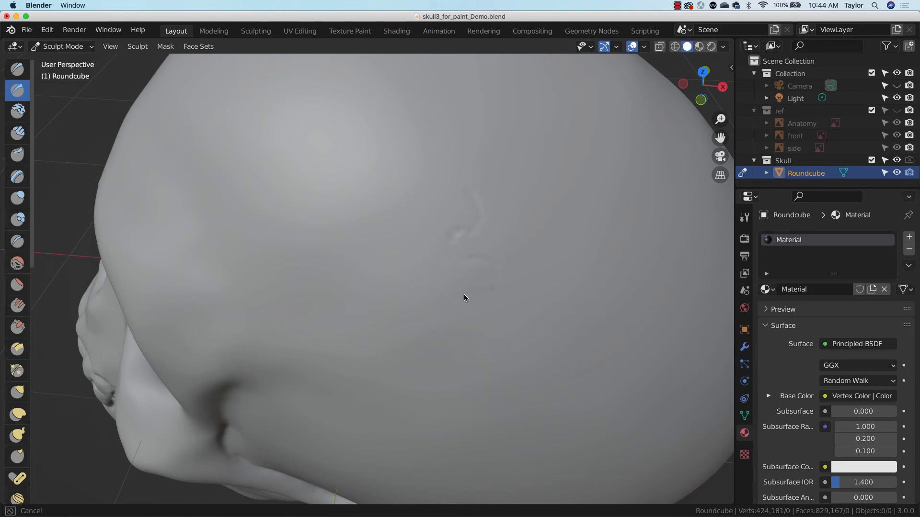
pyautogui.moveTo(515, 420); pyautogui.dragTo(521, 441)
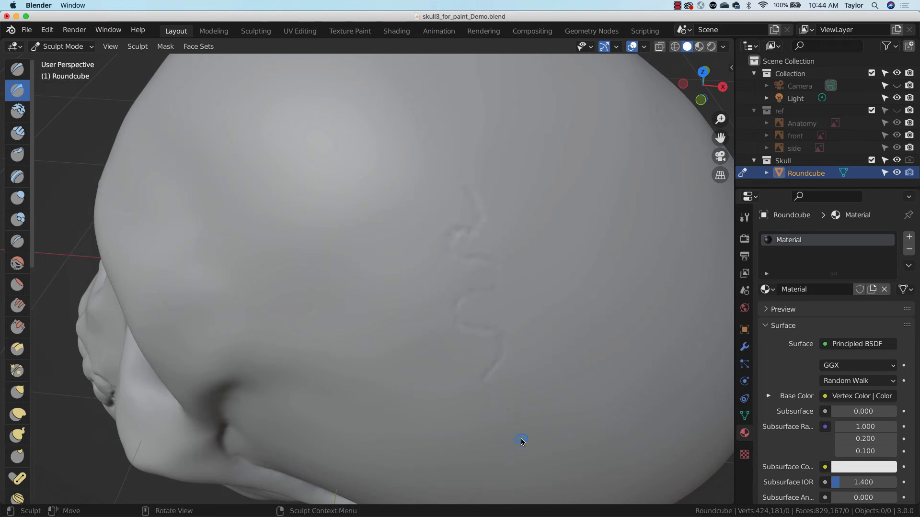
pyautogui.press('super+z')
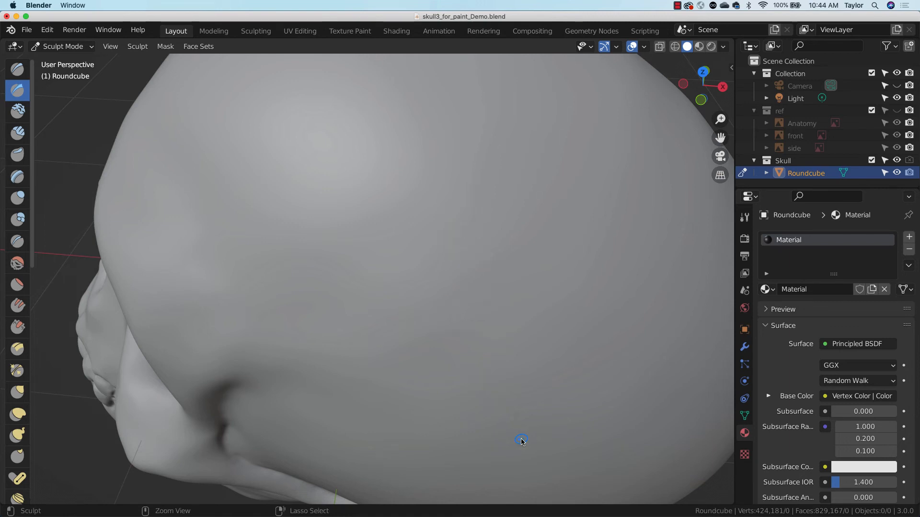
pyautogui.moveTo(720, 120); pyautogui.dragTo(716, 161)
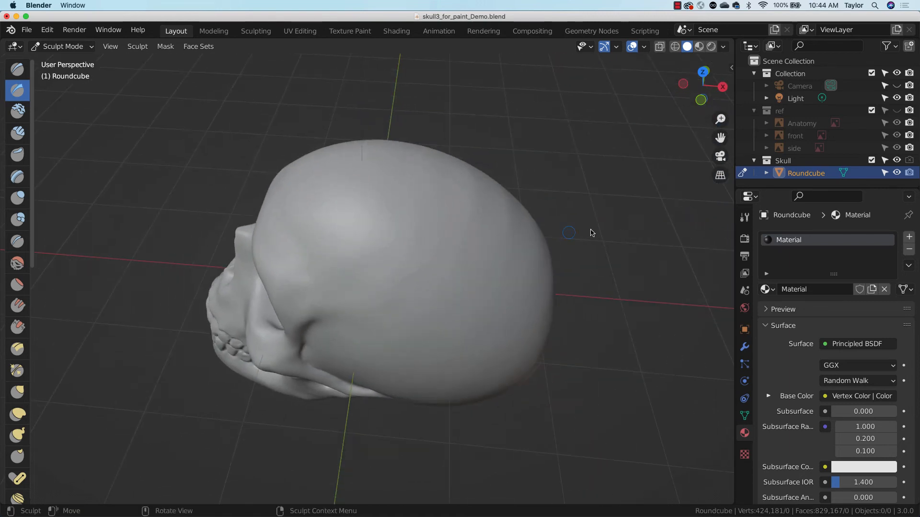
pyautogui.moveTo(589, 229); pyautogui.dragTo(648, 196, button='middle')
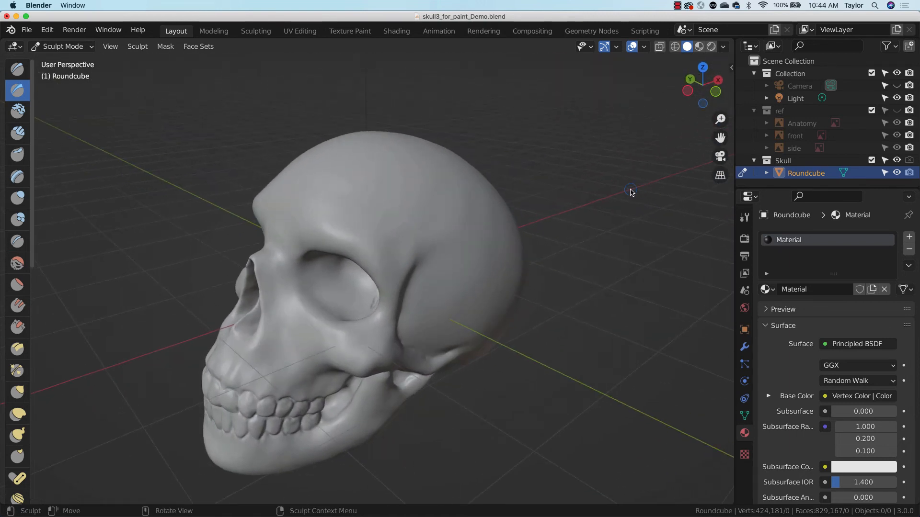
# Adjust the skull's voxel size and remesh it with Voxel Remesh
pyautogui.press('shift')
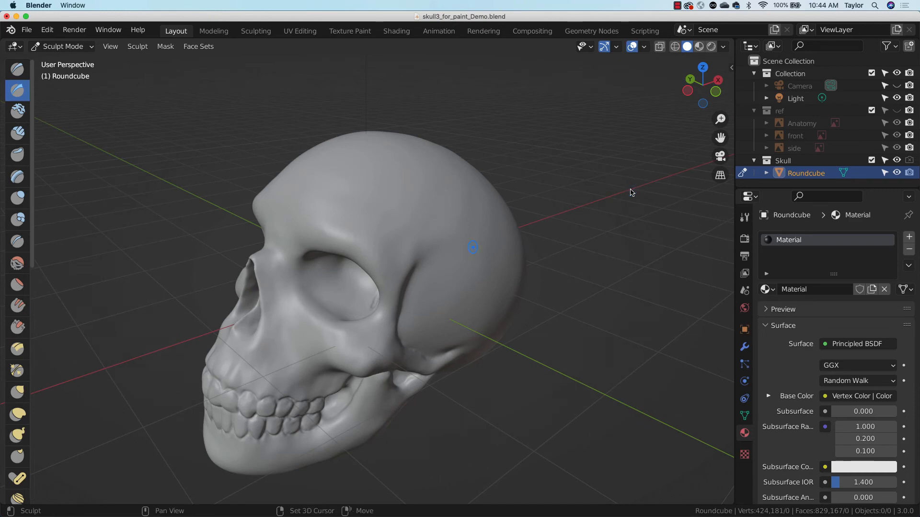
pyautogui.press('r')
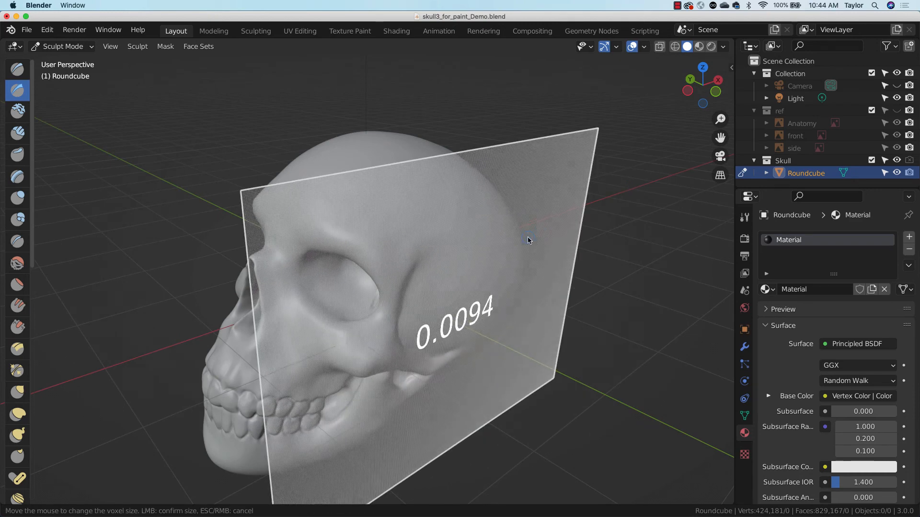
pyautogui.click(600, 220)
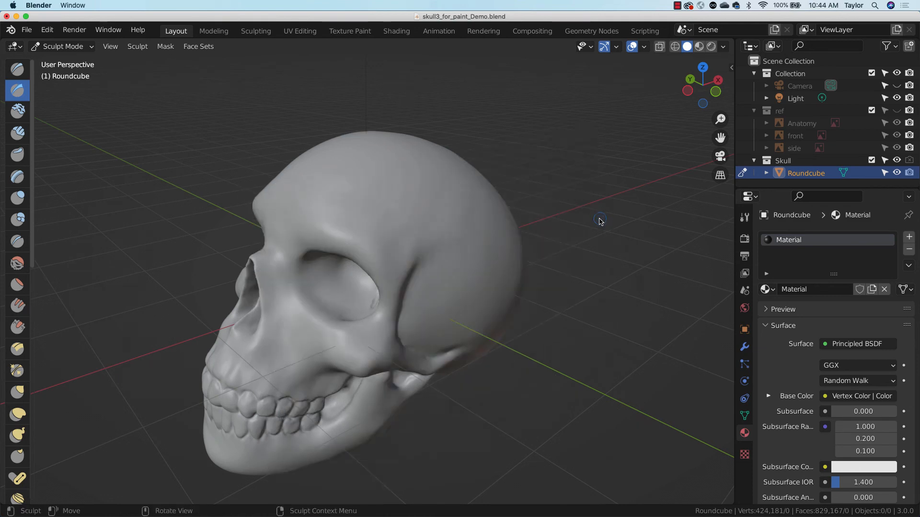
pyautogui.press('ctrl')
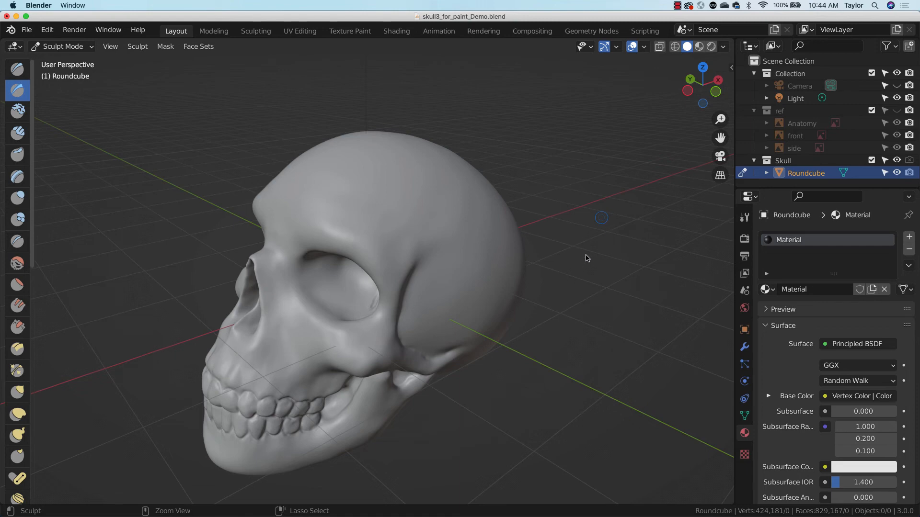
pyautogui.hotkey('ctrl', 'r')
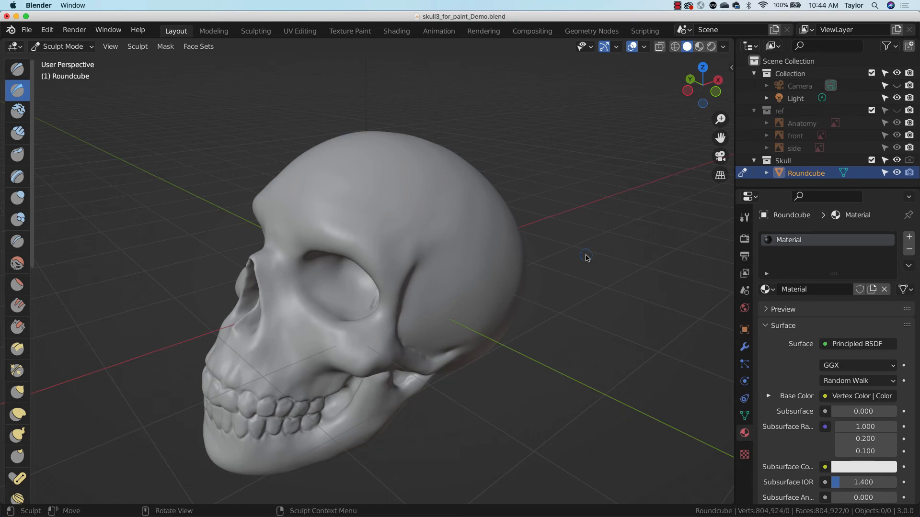
# Sculpt a jagged crack down the side of the remeshed cranium
pyautogui.moveTo(500, 311); pyautogui.dragTo(437, 254, button='middle')
pyautogui.moveTo(432, 287); pyautogui.dragTo(475, 375)
pyautogui.moveTo(495, 295); pyautogui.dragTo(584, 256, button='middle')
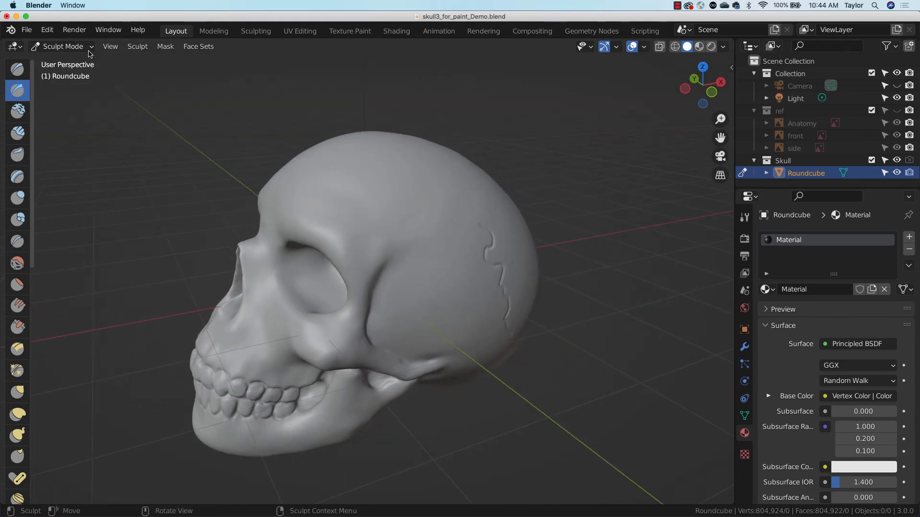
# Check the remeshed skull's material in Rendered shading from the side and front, and return to Solid shading
pyautogui.click(711, 47)
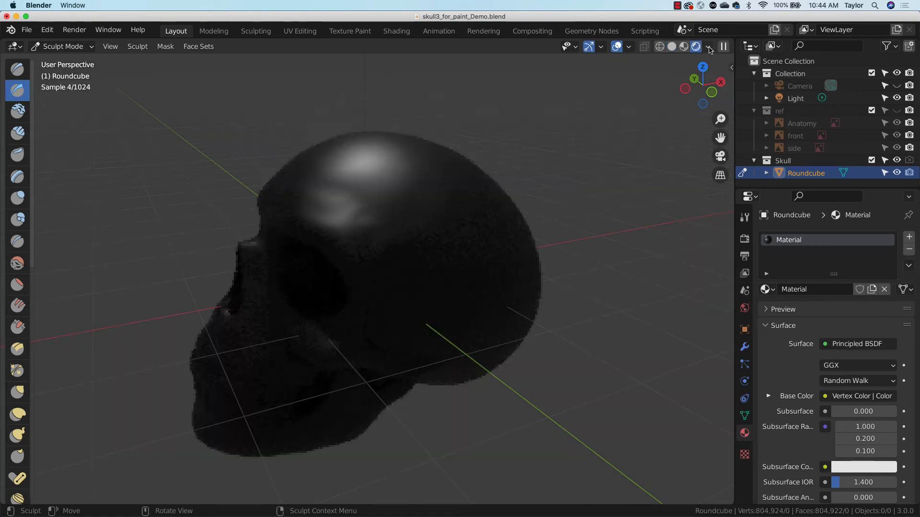
pyautogui.moveTo(536, 229)
pyautogui.mouseDown(button='middle')
pyautogui.moveTo(511, 263)
pyautogui.moveTo(530, 273)
pyautogui.moveTo(511, 236)
pyautogui.moveTo(567, 262)
pyautogui.moveTo(603, 243)
pyautogui.mouseUp(button='middle')
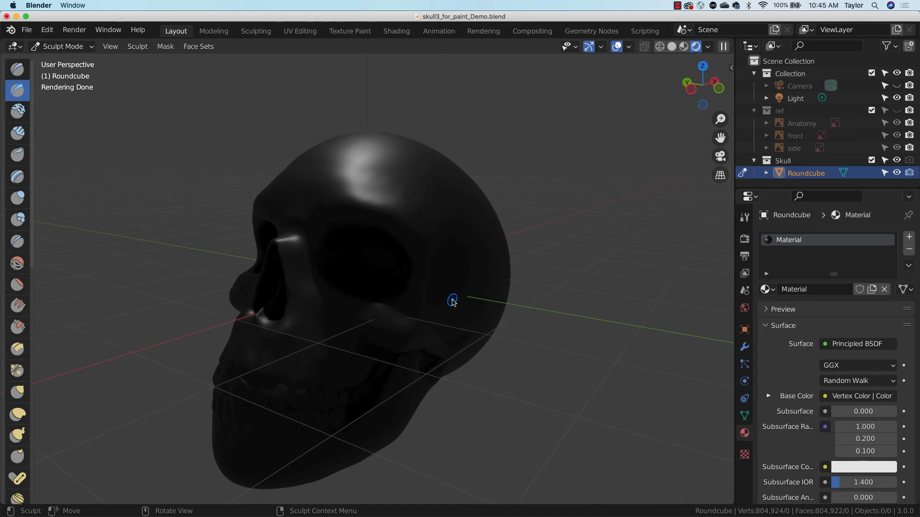
pyautogui.click(674, 47)
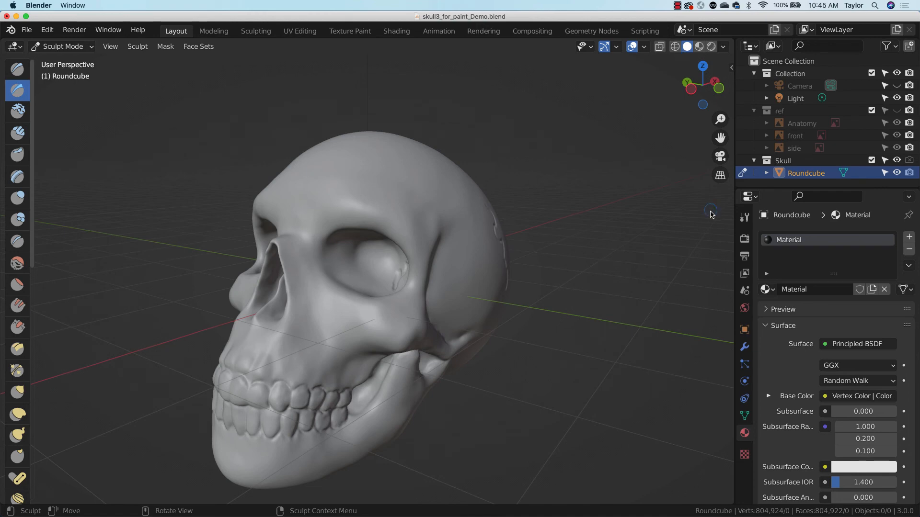
# Set the viewport's focal length to 80 mm and check the skull's perspective
pyautogui.moveTo(610, 237); pyautogui.dragTo(624, 271, button='middle')
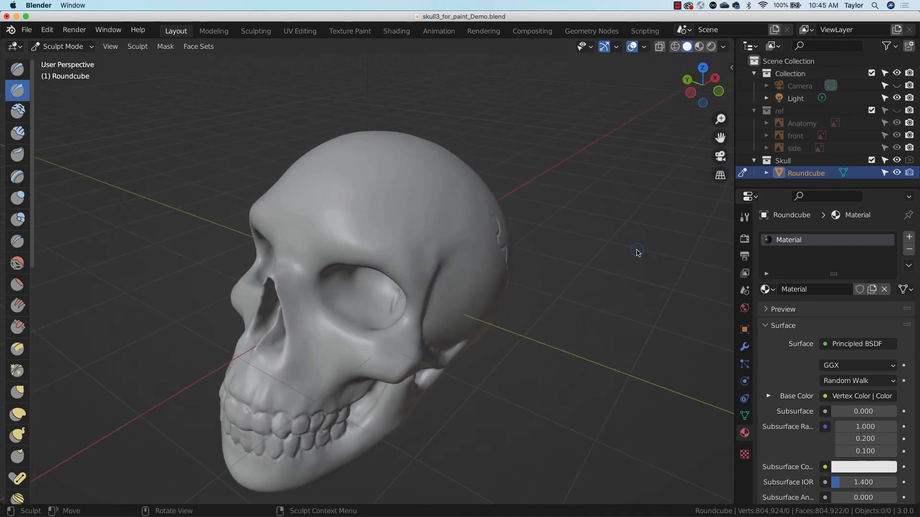
pyautogui.press('n')
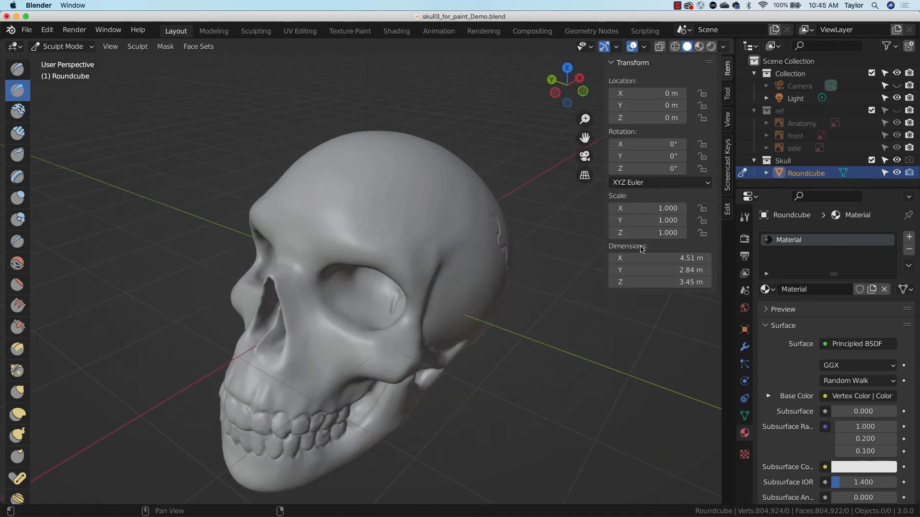
pyautogui.click(727, 120)
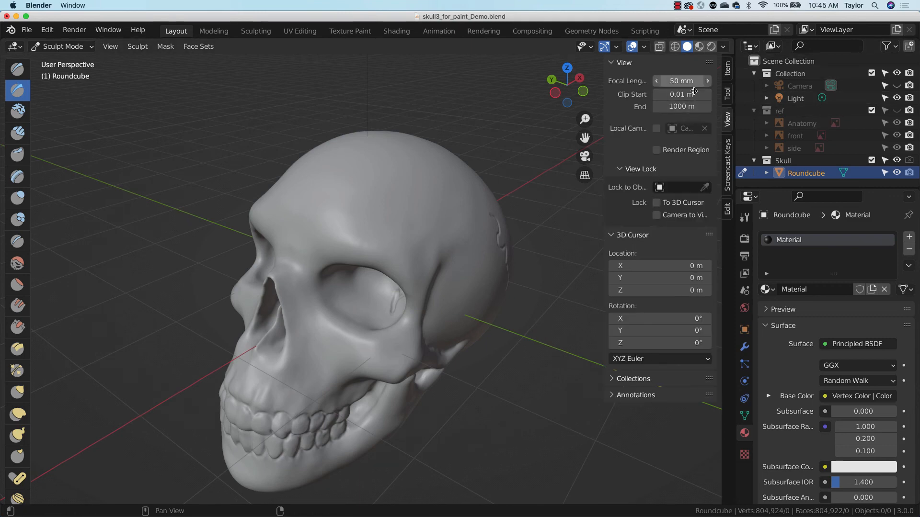
pyautogui.click(690, 83)
pyautogui.write('80')
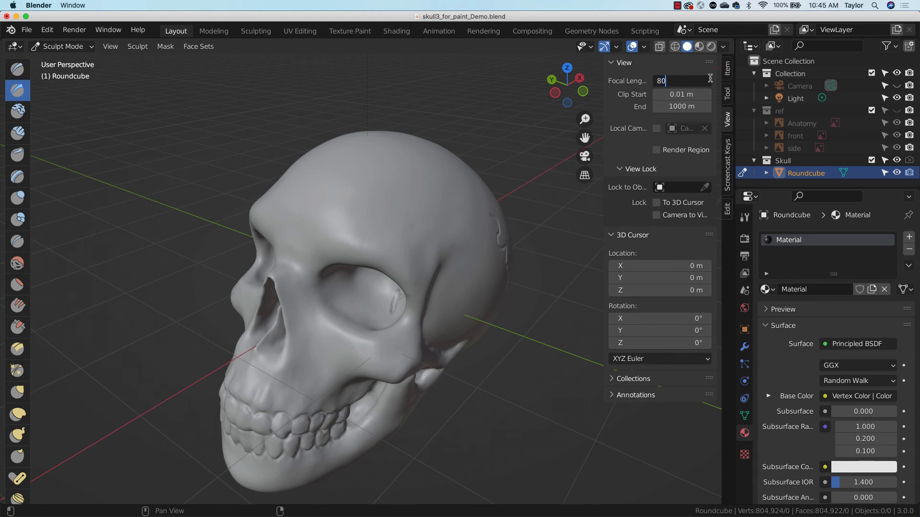
pyautogui.press('Return')
pyautogui.scroll(-5, 542, 250)
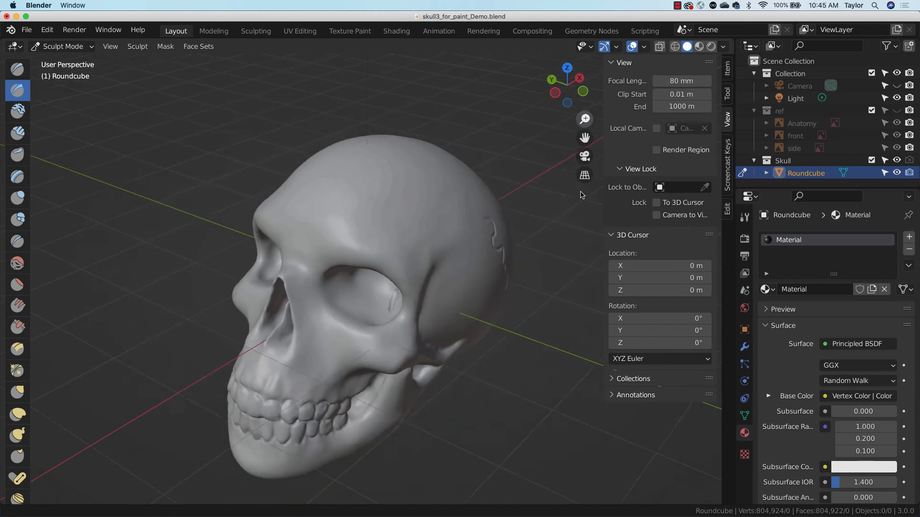
pyautogui.moveTo(544, 250)
pyautogui.mouseDown(button='middle')
pyautogui.moveTo(514, 269)
pyautogui.moveTo(538, 281)
pyautogui.mouseUp(button='middle')
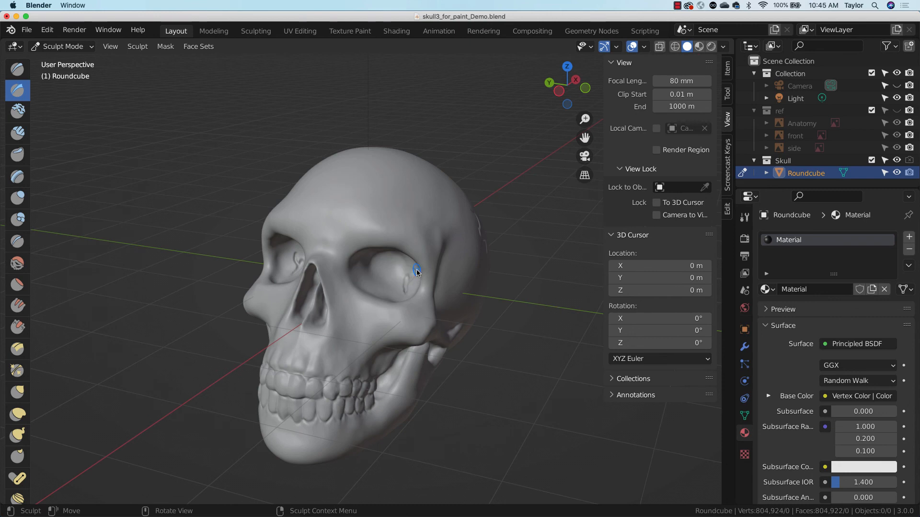
# Compare the skull as seen through the scene camera with the 80 mm user perspective
pyautogui.click(585, 156)
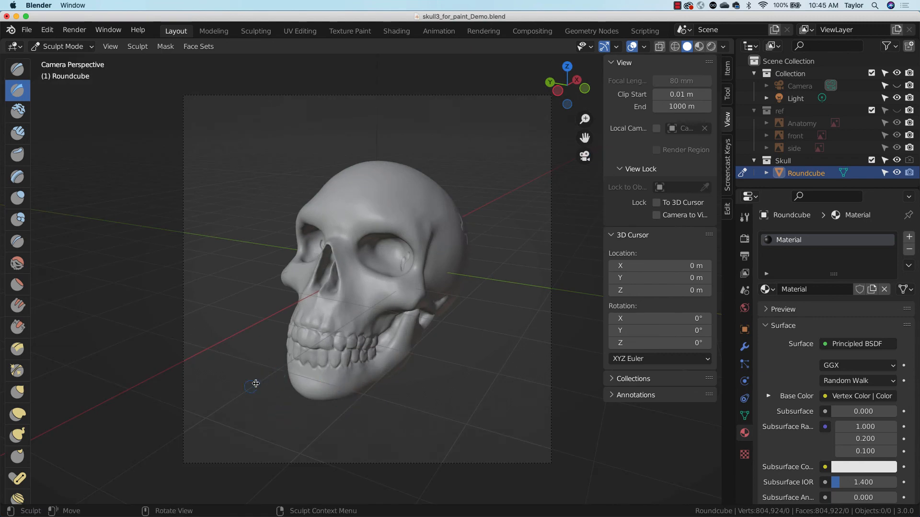
pyautogui.click(586, 157)
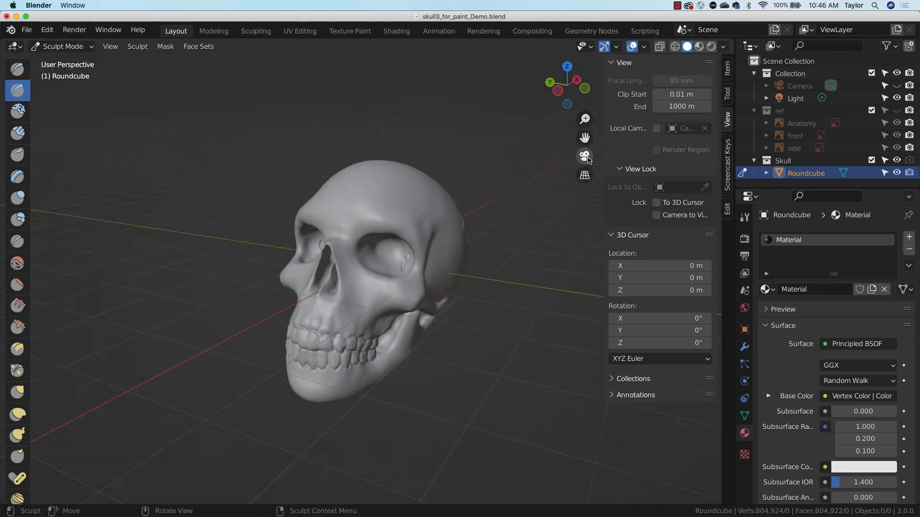
pyautogui.click(585, 156)
pyautogui.click(585, 156)
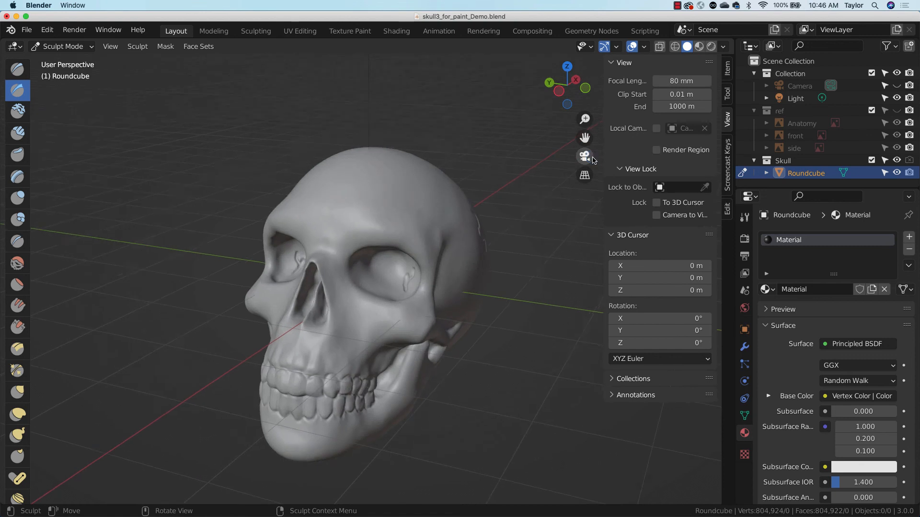
pyautogui.click(586, 157)
pyautogui.click(586, 157)
pyautogui.click(586, 157)
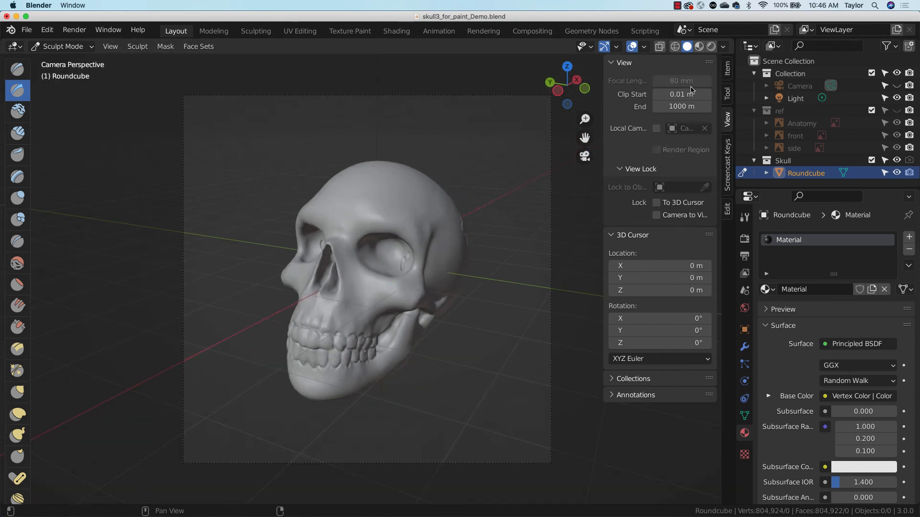
pyautogui.click(592, 157)
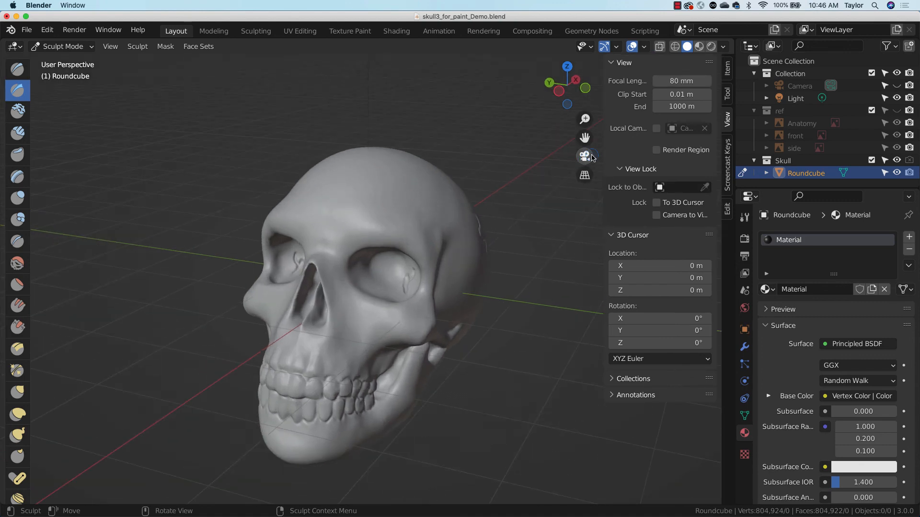
# Unhide the camera, switch from sculpting to Object Mode and select the camera
pyautogui.click(897, 86)
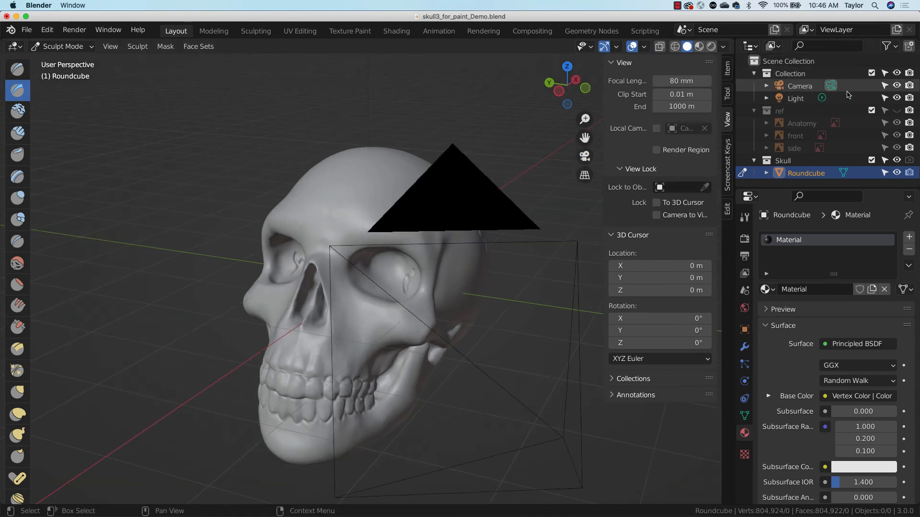
pyautogui.click(800, 88)
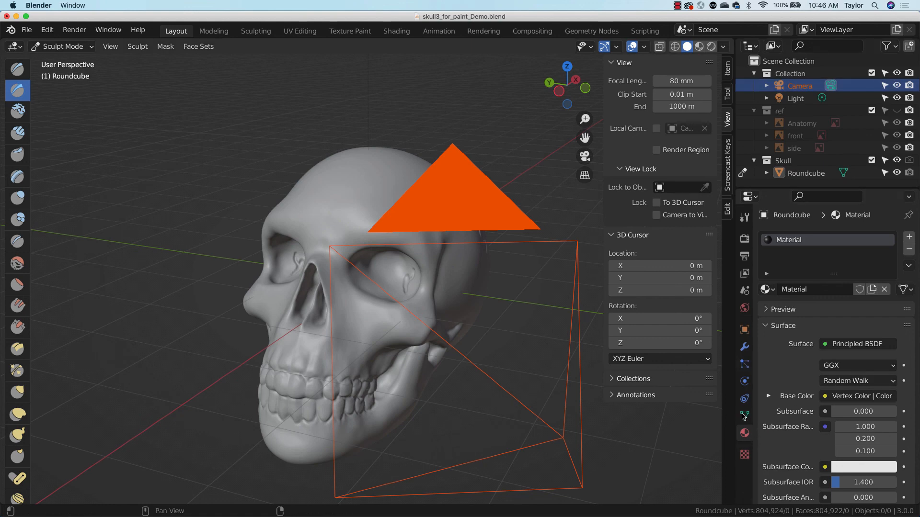
pyautogui.click(62, 46)
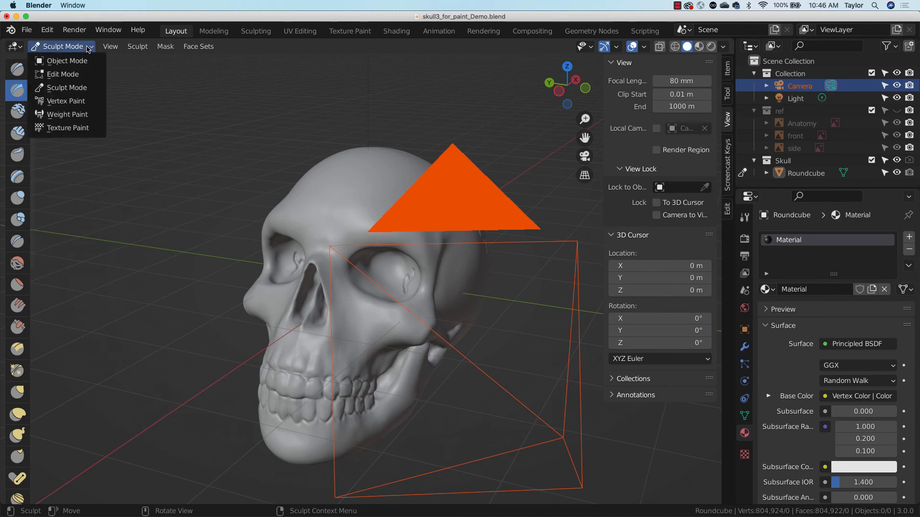
pyautogui.click(53, 59)
pyautogui.click(617, 431)
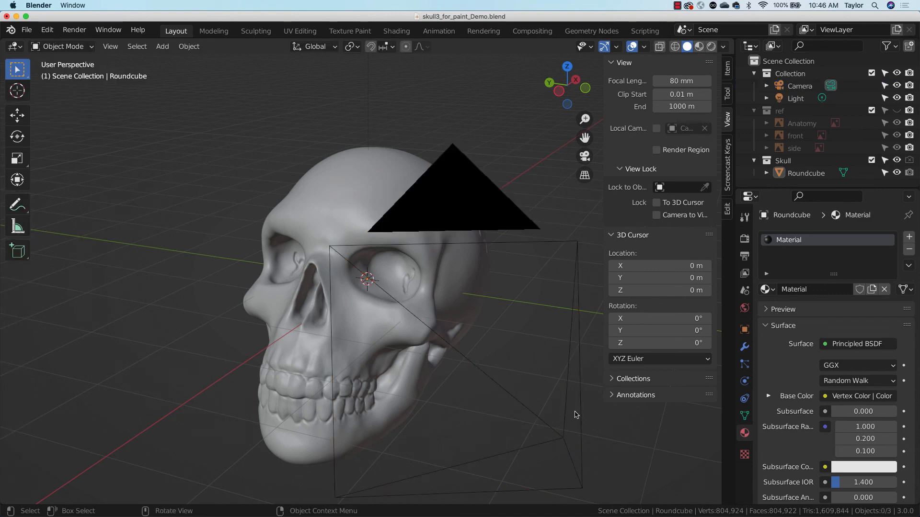
pyautogui.click(516, 215)
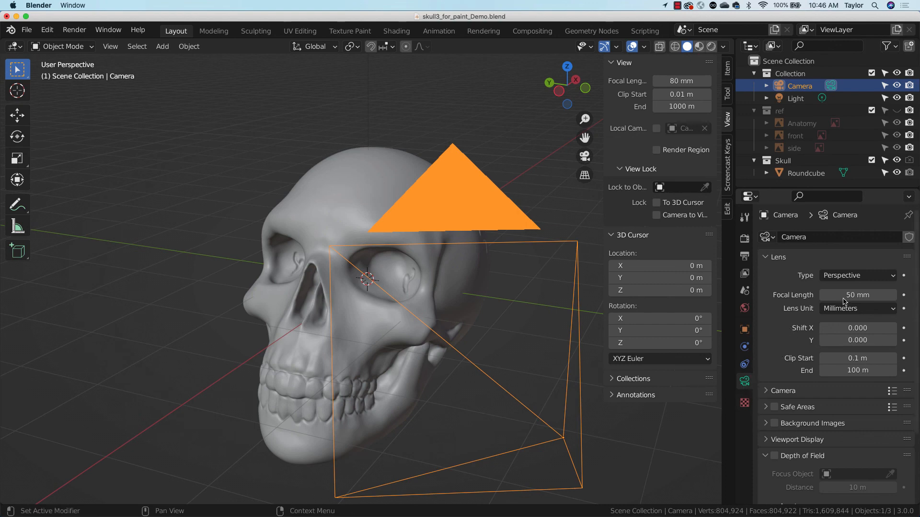
# Set the camera's focal length to 80 mm
pyautogui.click(868, 297)
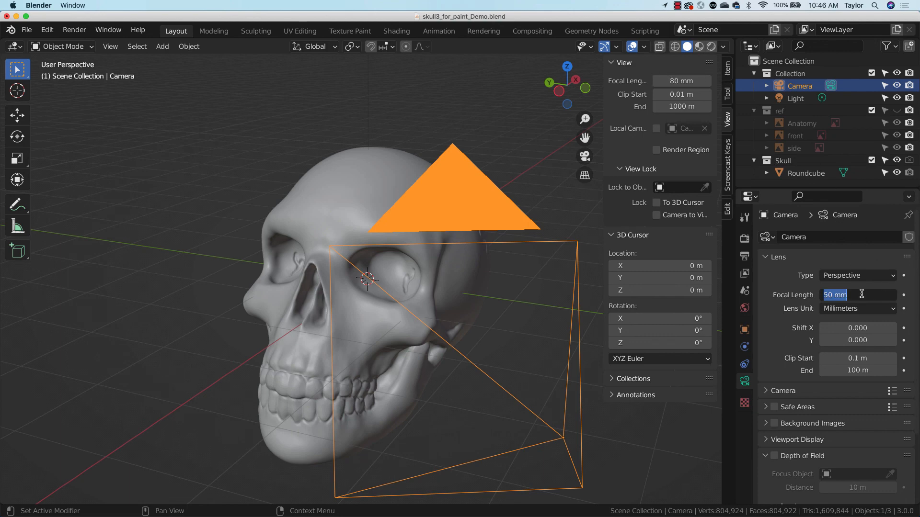
pyautogui.write('80')
pyautogui.press('Return')
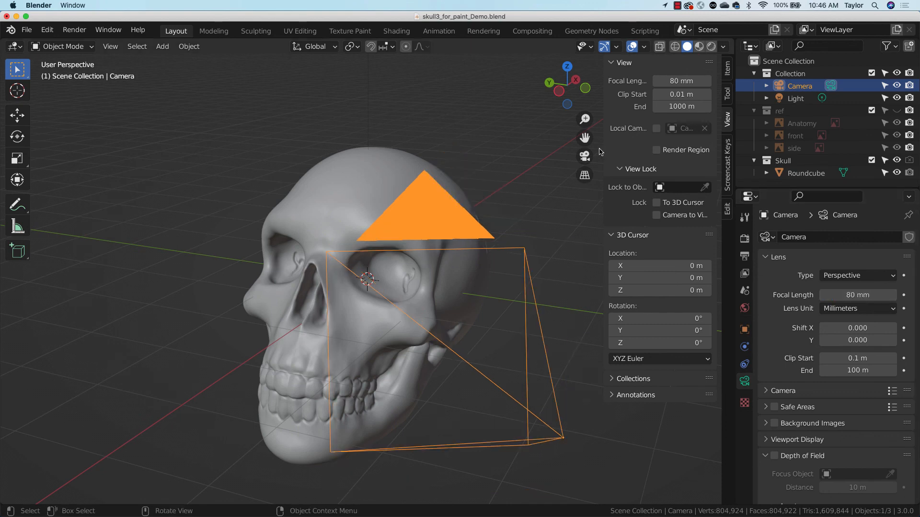
# Lock the camera to the view and pull it back until the whole skull fits inside the camera frame
pyautogui.click(584, 156)
pyautogui.click(657, 215)
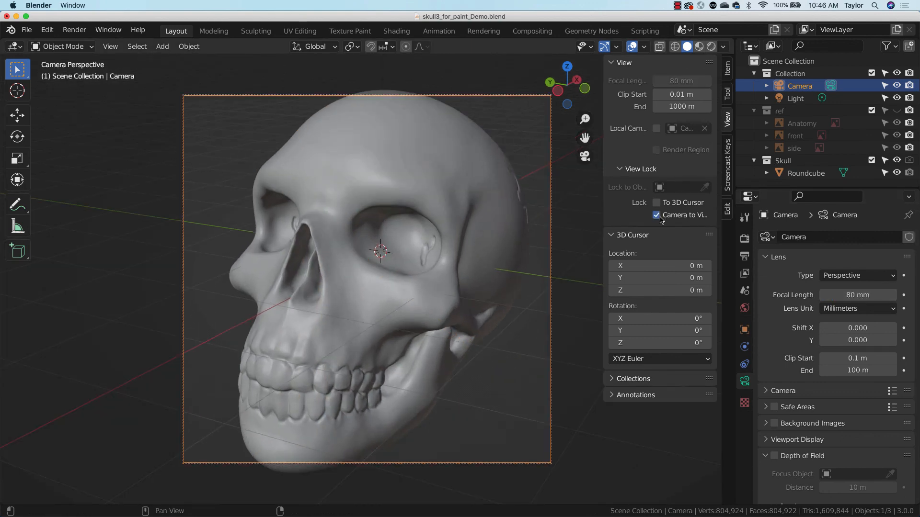
pyautogui.moveTo(584, 119); pyautogui.dragTo(584, 159)
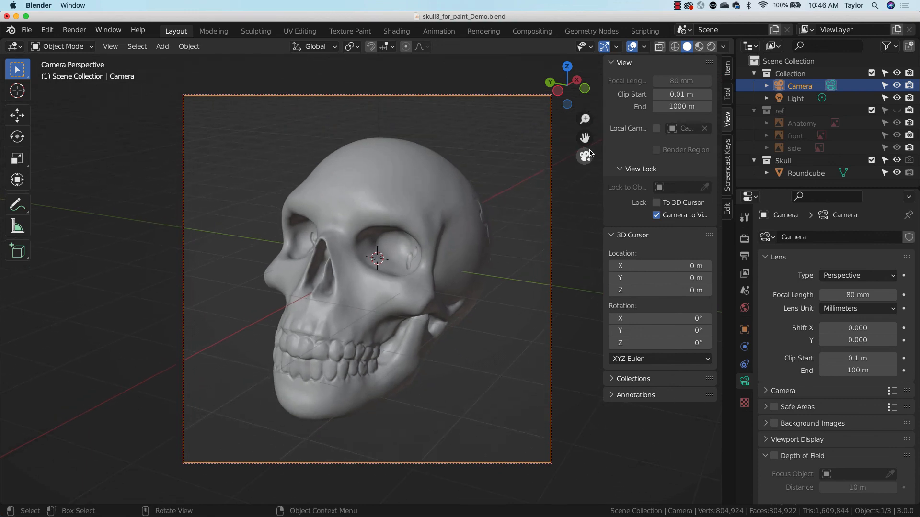
pyautogui.click(584, 156)
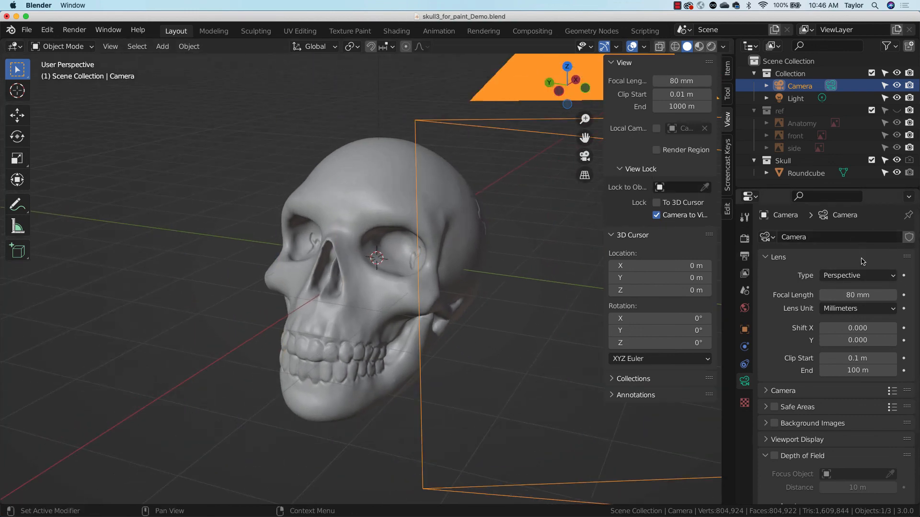
# Change the camera's lens type to Orthographic
pyautogui.moveTo(499, 312); pyautogui.dragTo(480, 320, button='middle')
pyautogui.click(855, 276)
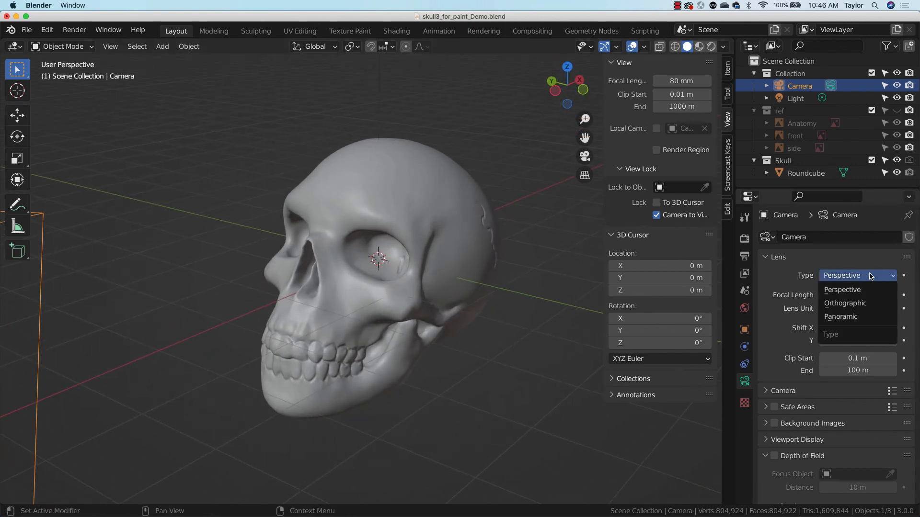
pyautogui.click(859, 290)
pyautogui.click(860, 277)
pyautogui.click(862, 304)
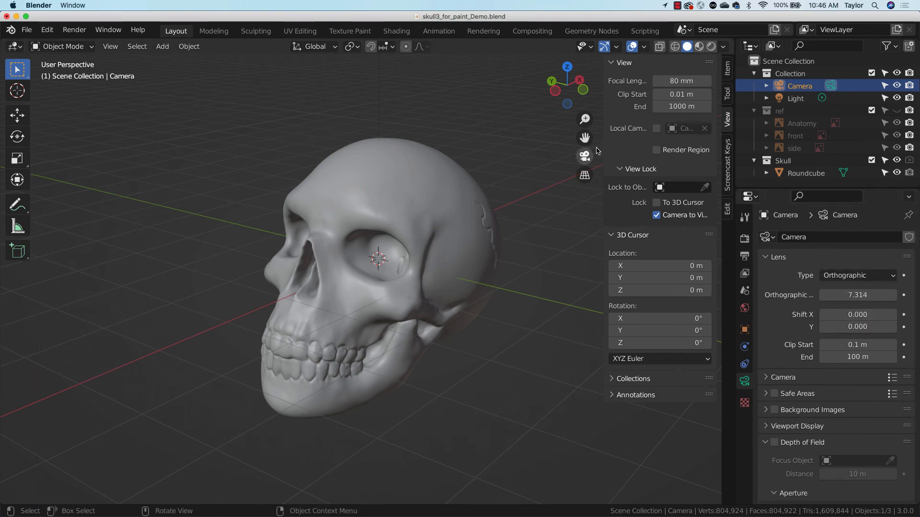
# Compare the skull in perspective and orthographic viewport projection, and check it through the orthographic camera
pyautogui.click(584, 175)
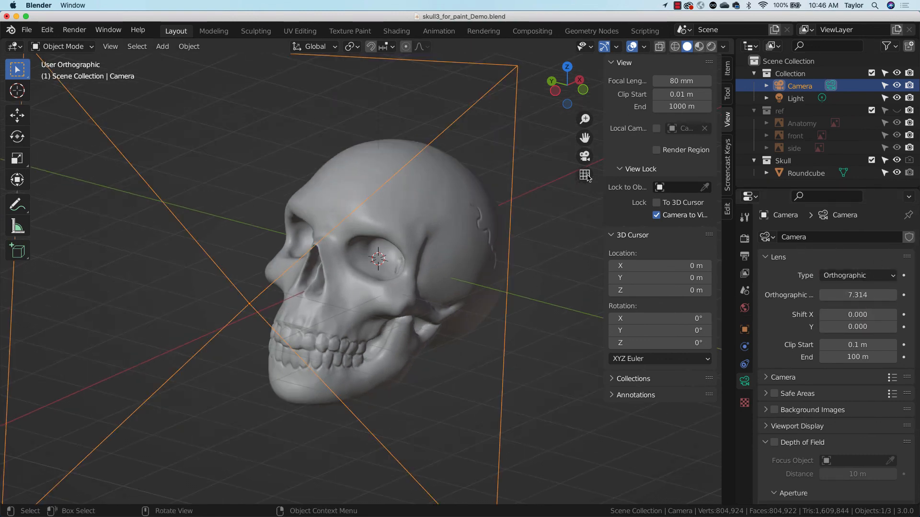
pyautogui.click(585, 176)
pyautogui.click(585, 175)
pyautogui.click(589, 179)
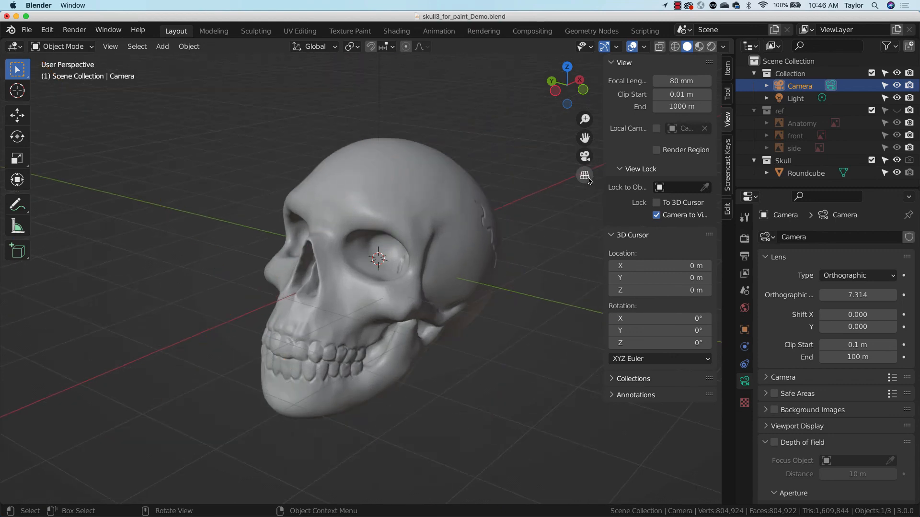
pyautogui.click(590, 180)
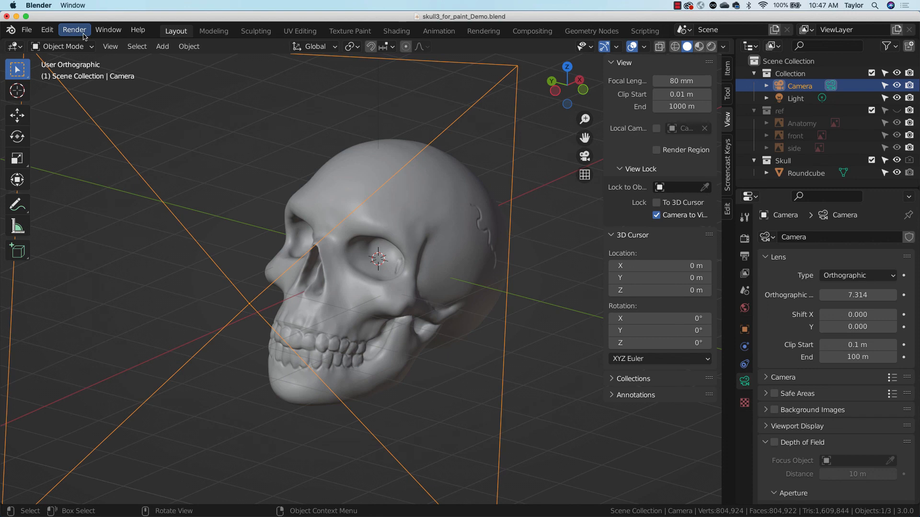
pyautogui.click(584, 156)
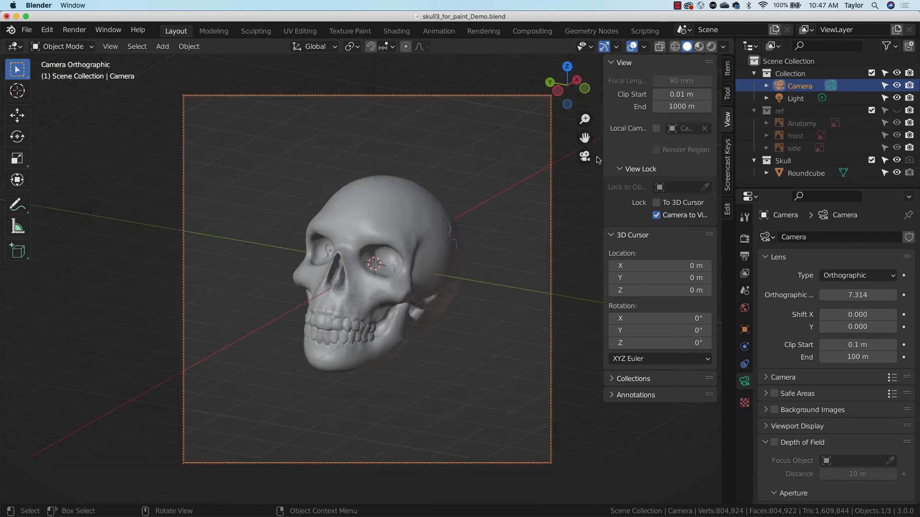